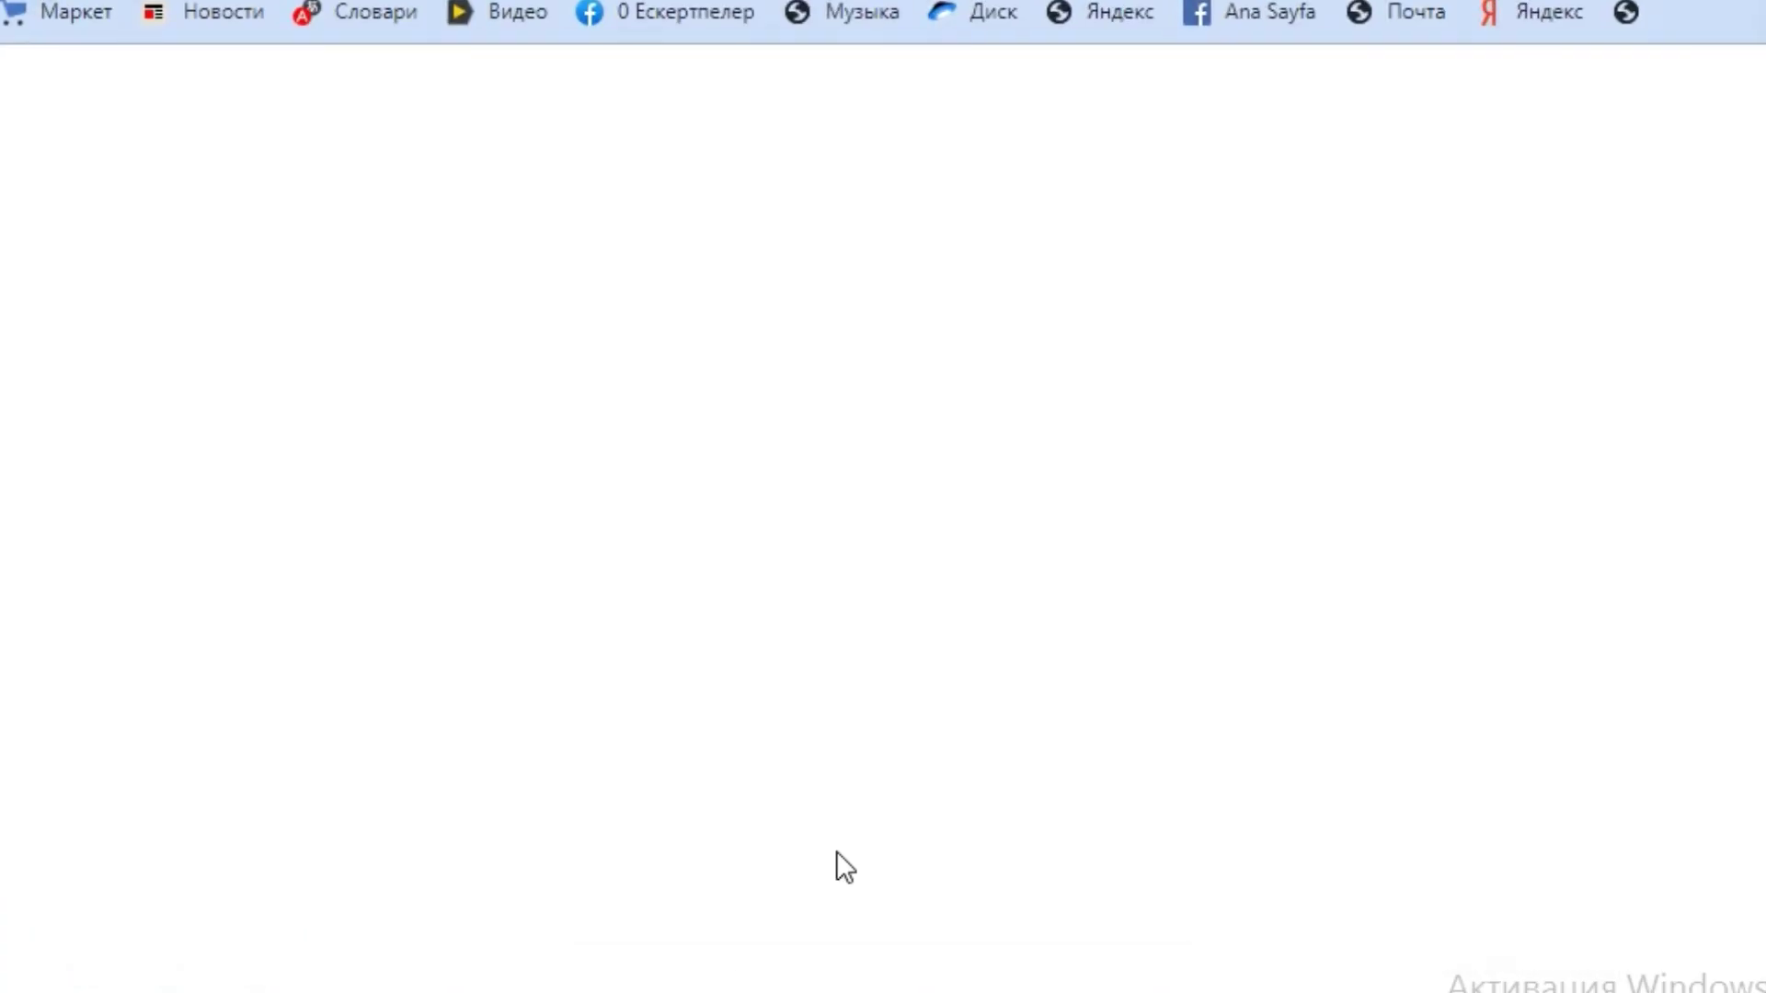
- Review the account details, the Script-to-Animation page and the recent projects, and return to the home page
click(807, 504)
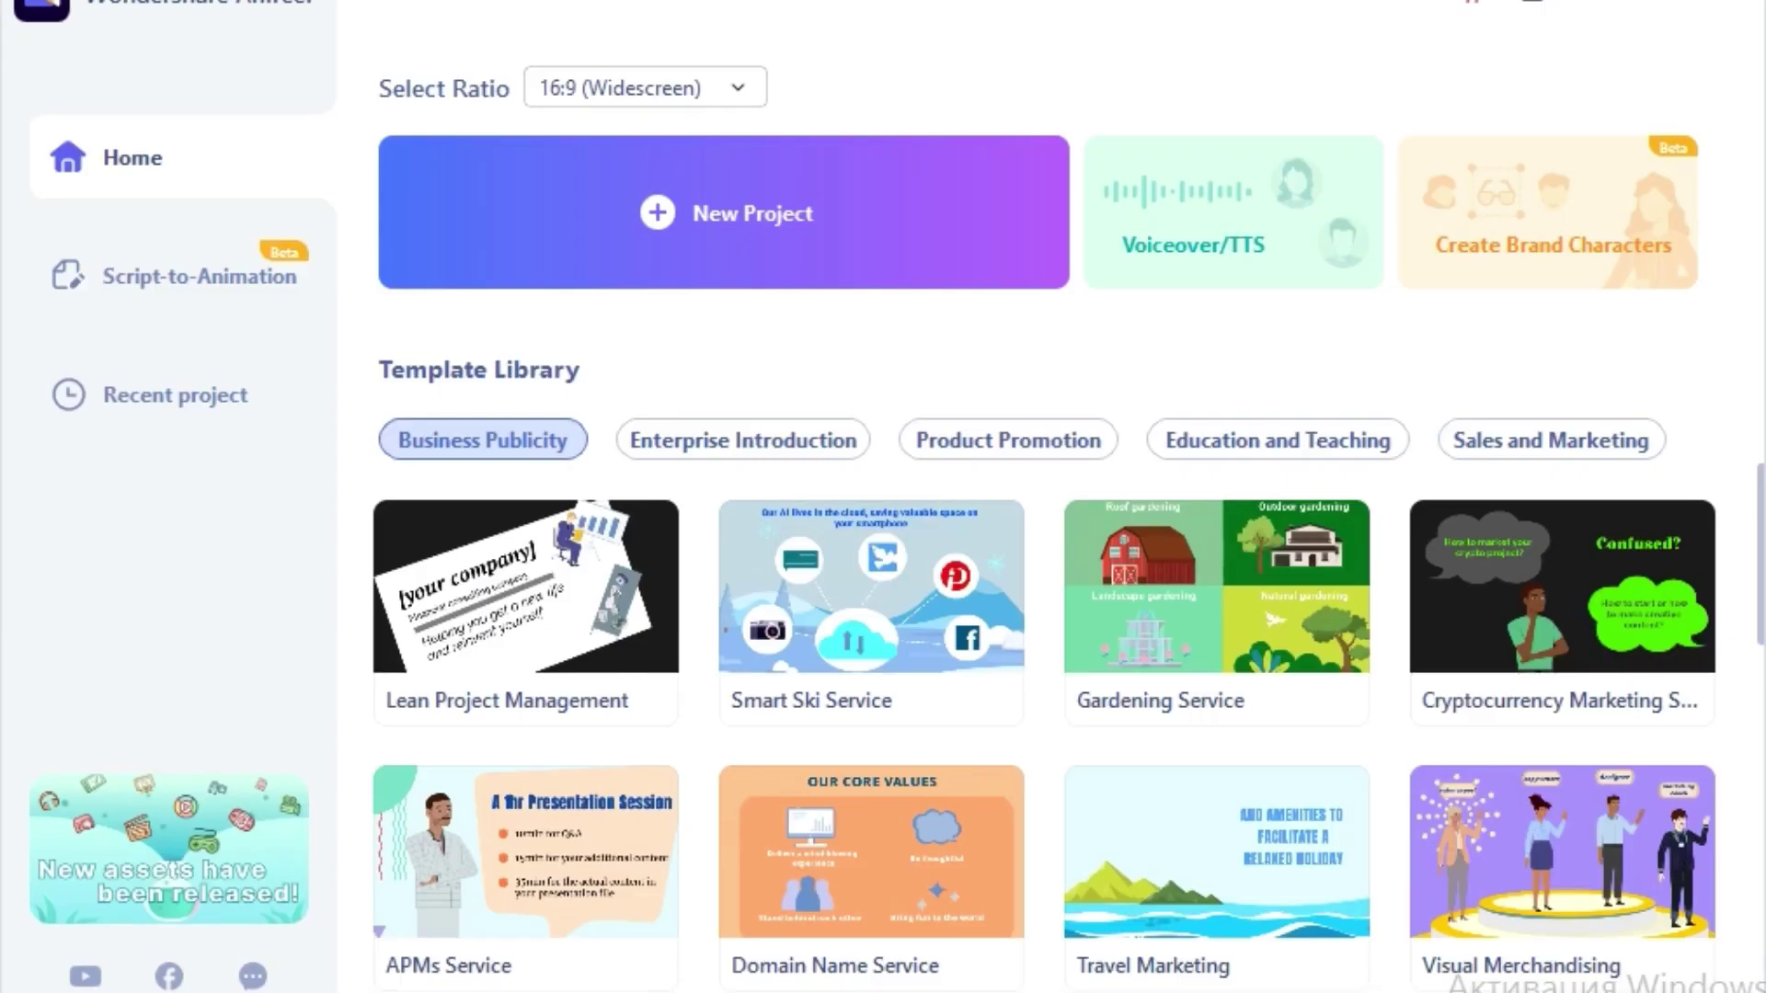
click(1534, 6)
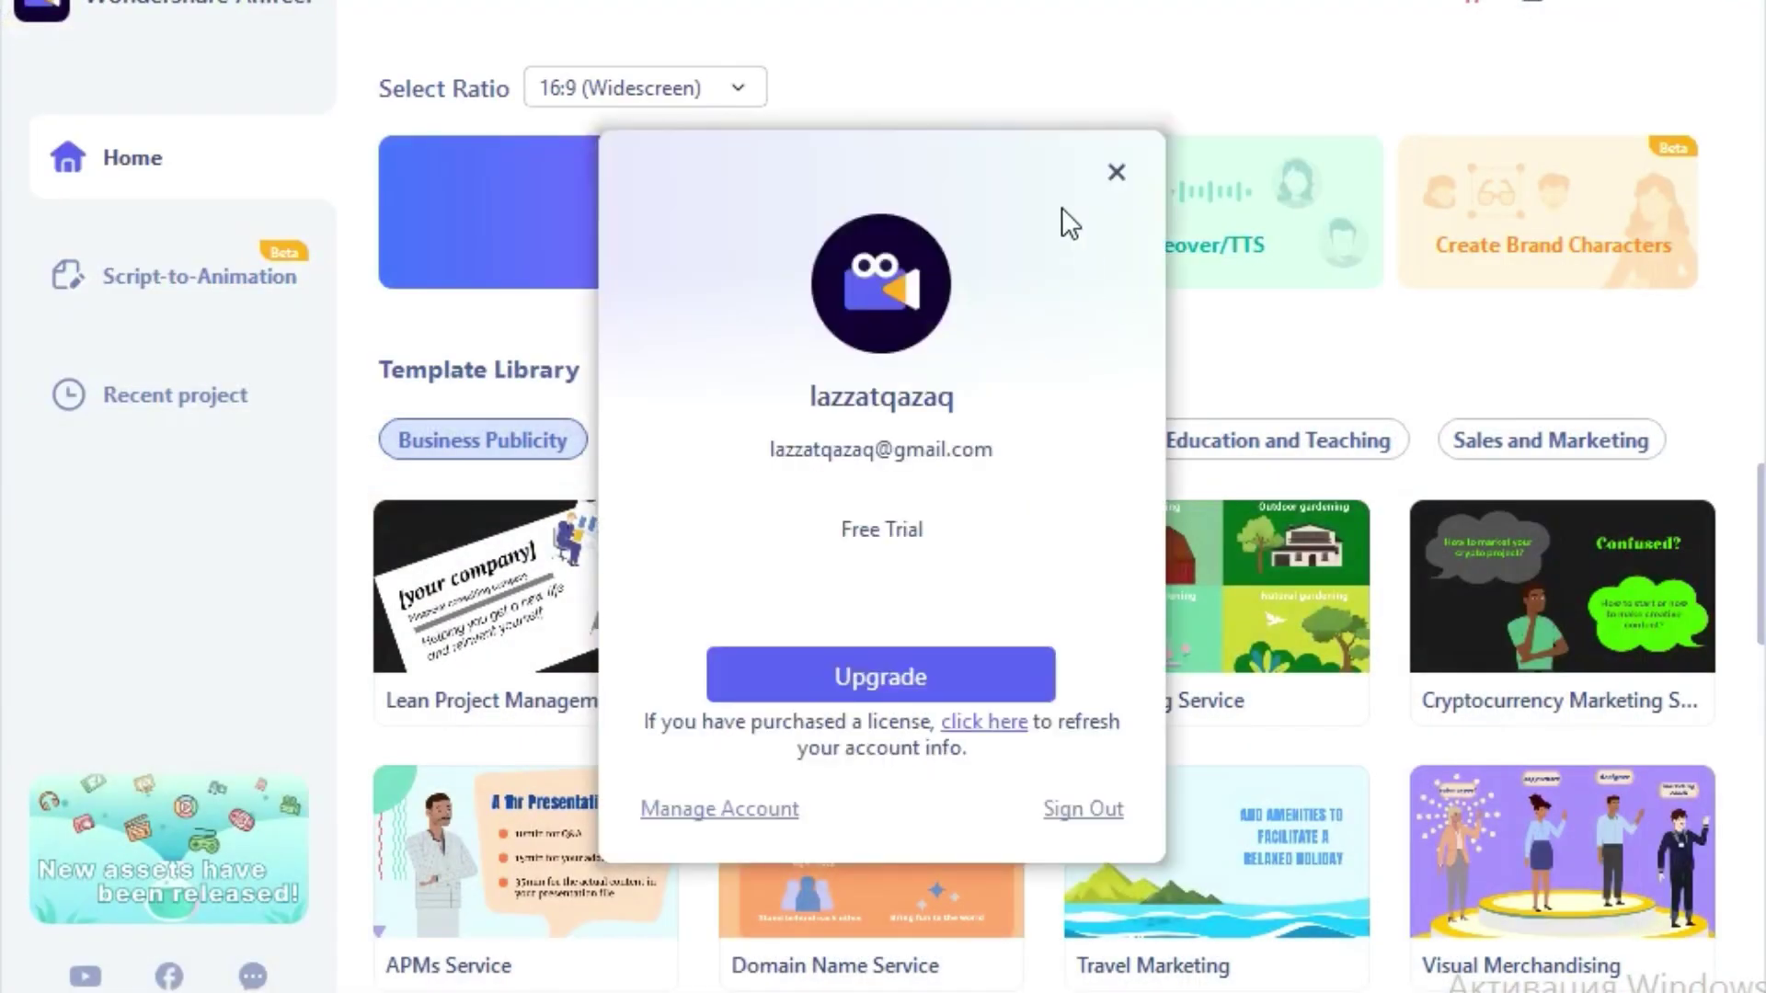
click(1117, 173)
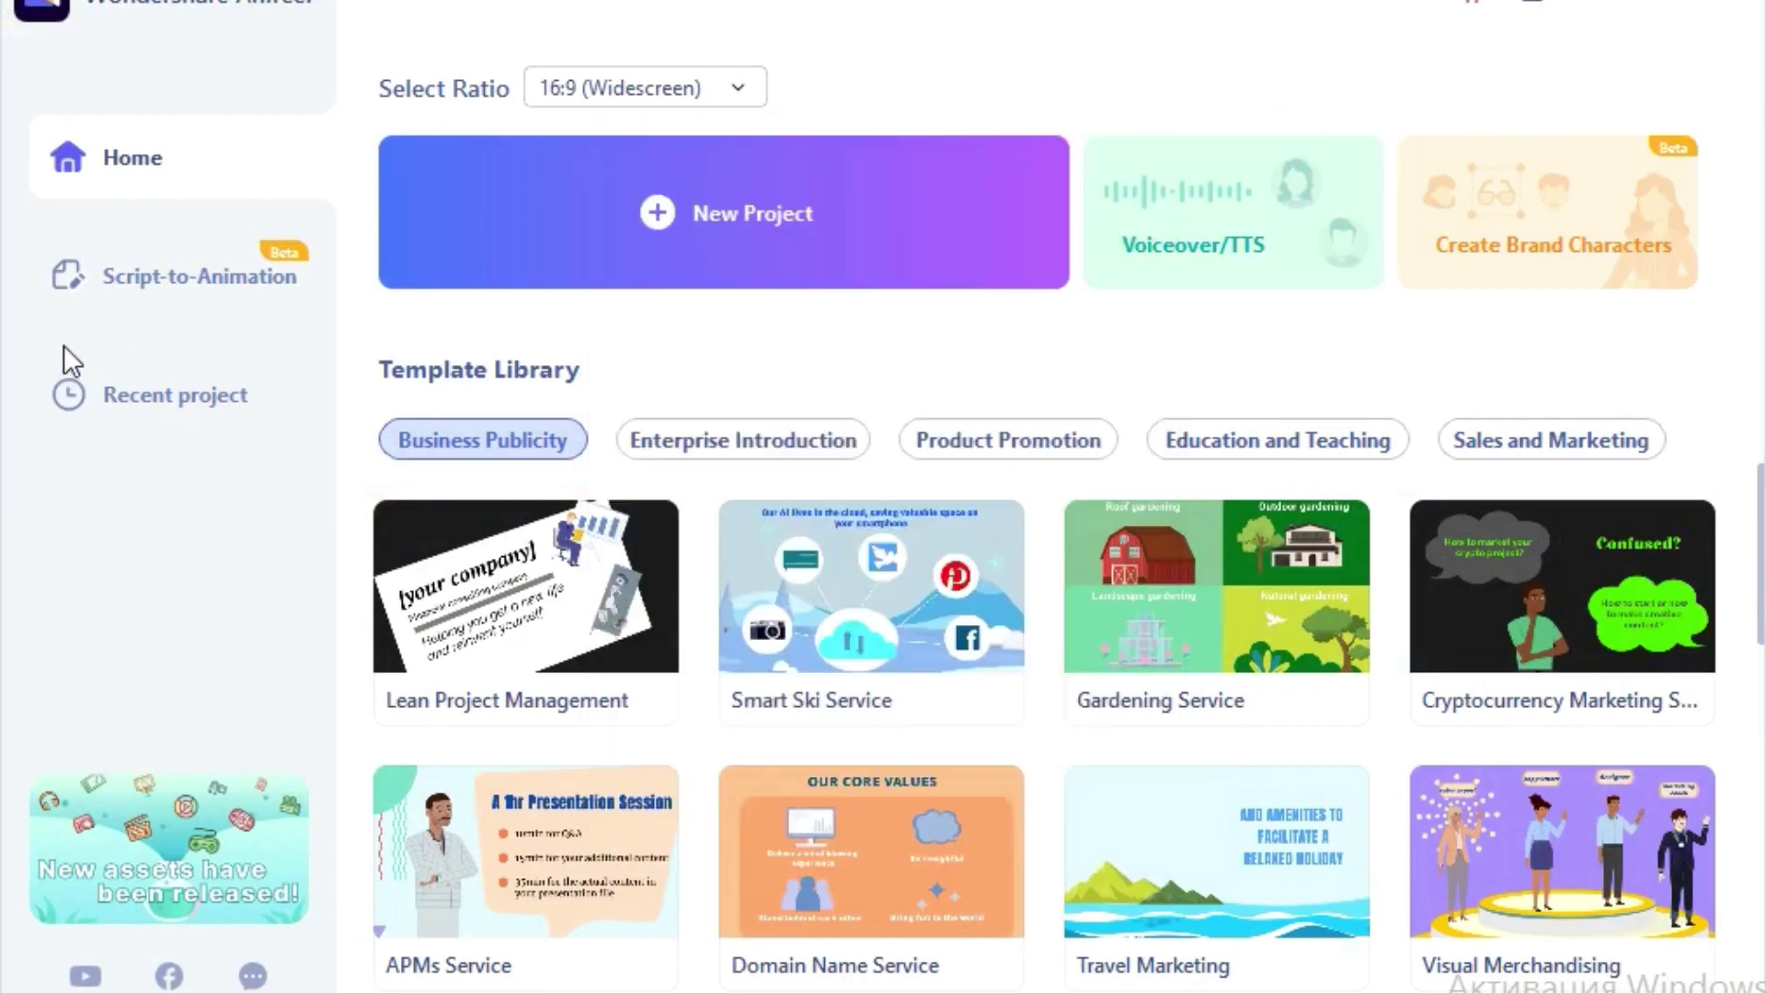
click(190, 296)
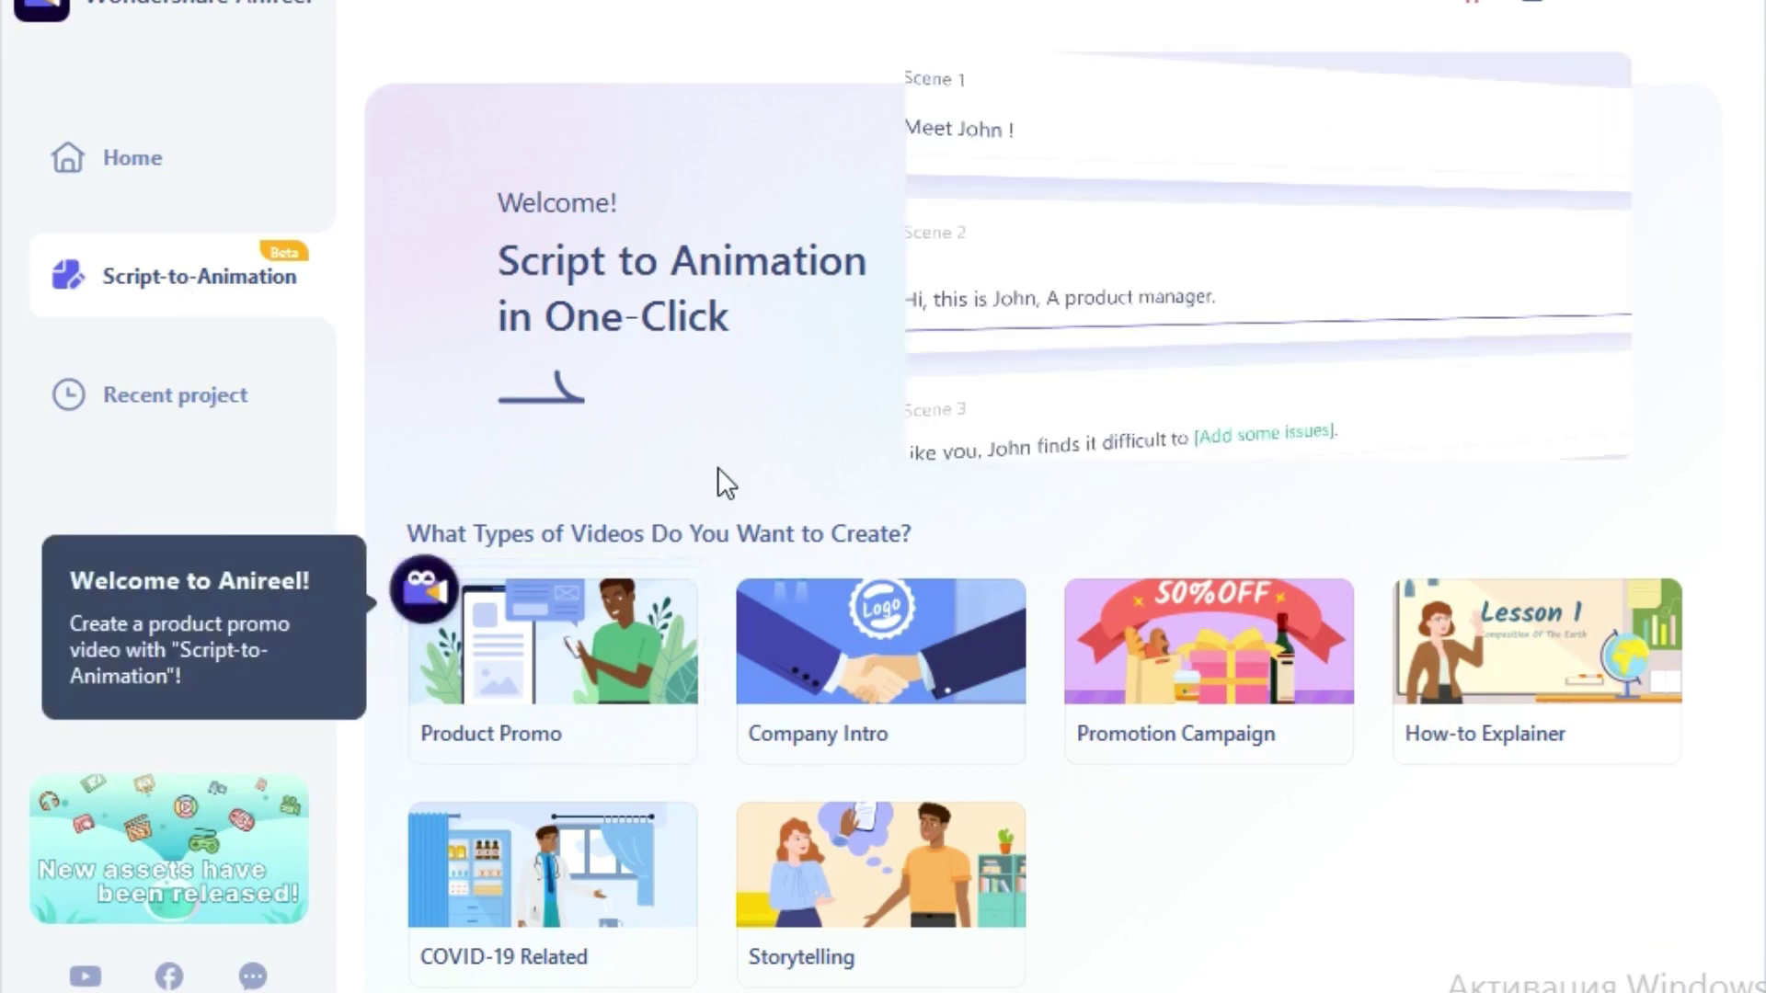
click(184, 394)
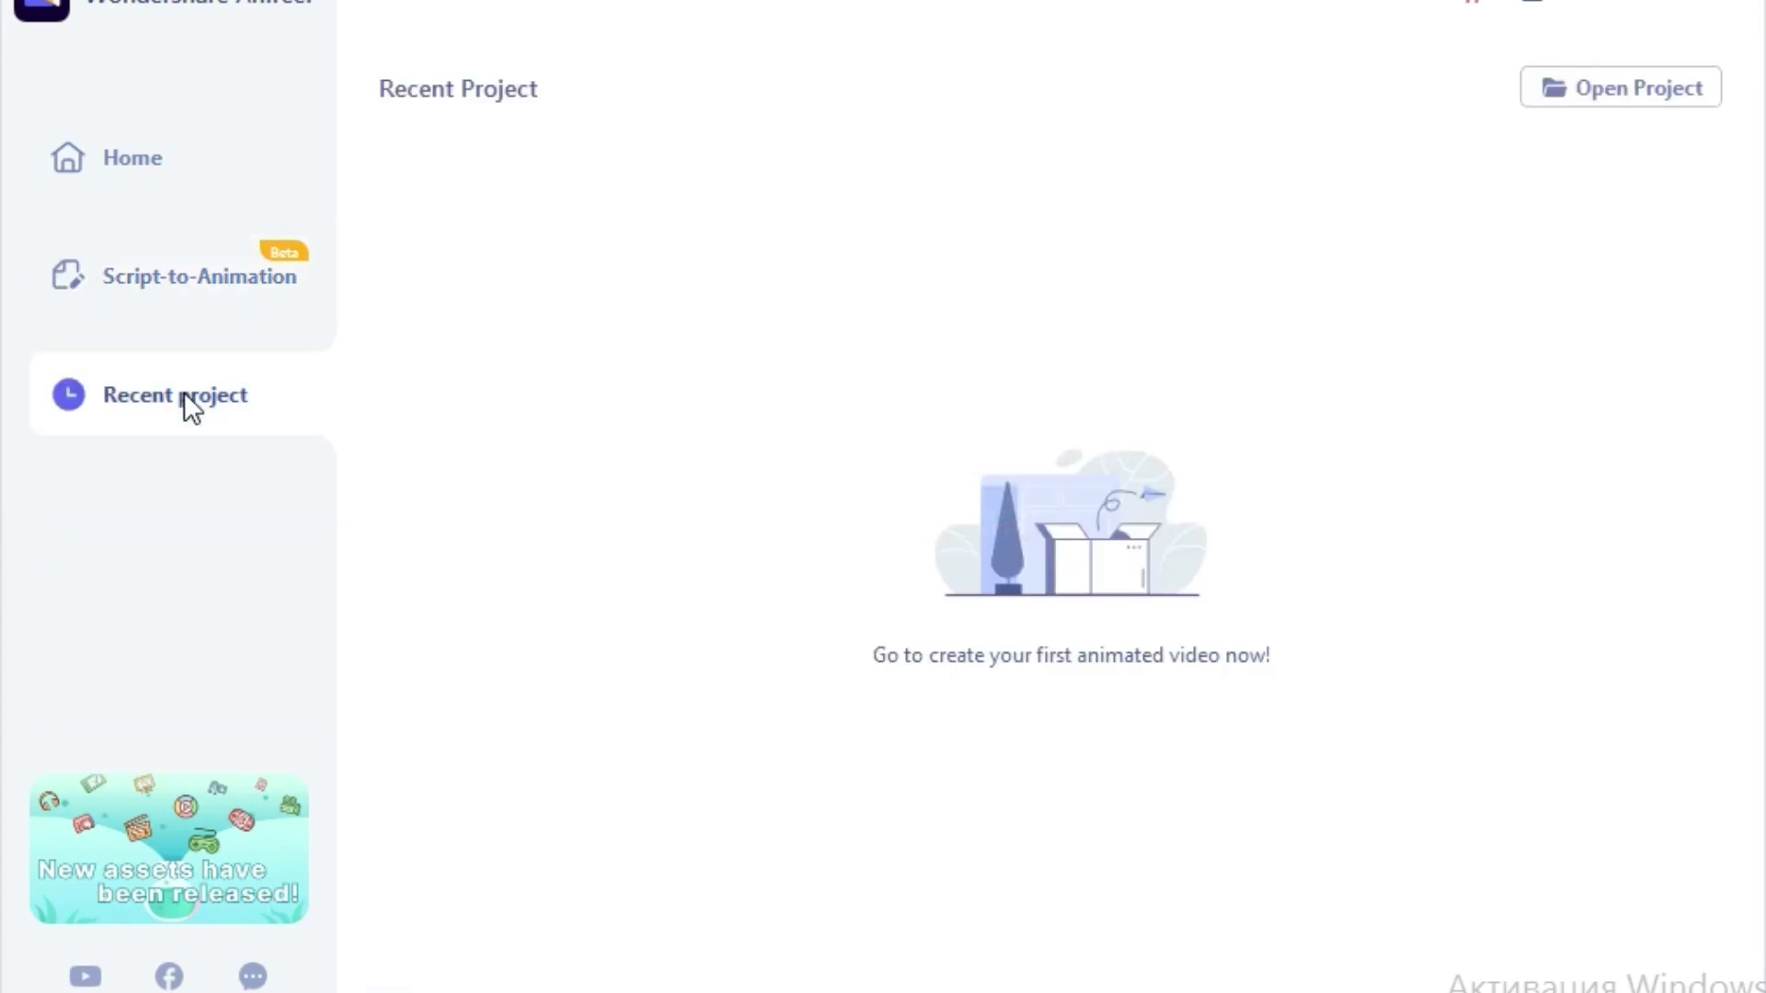
click(143, 159)
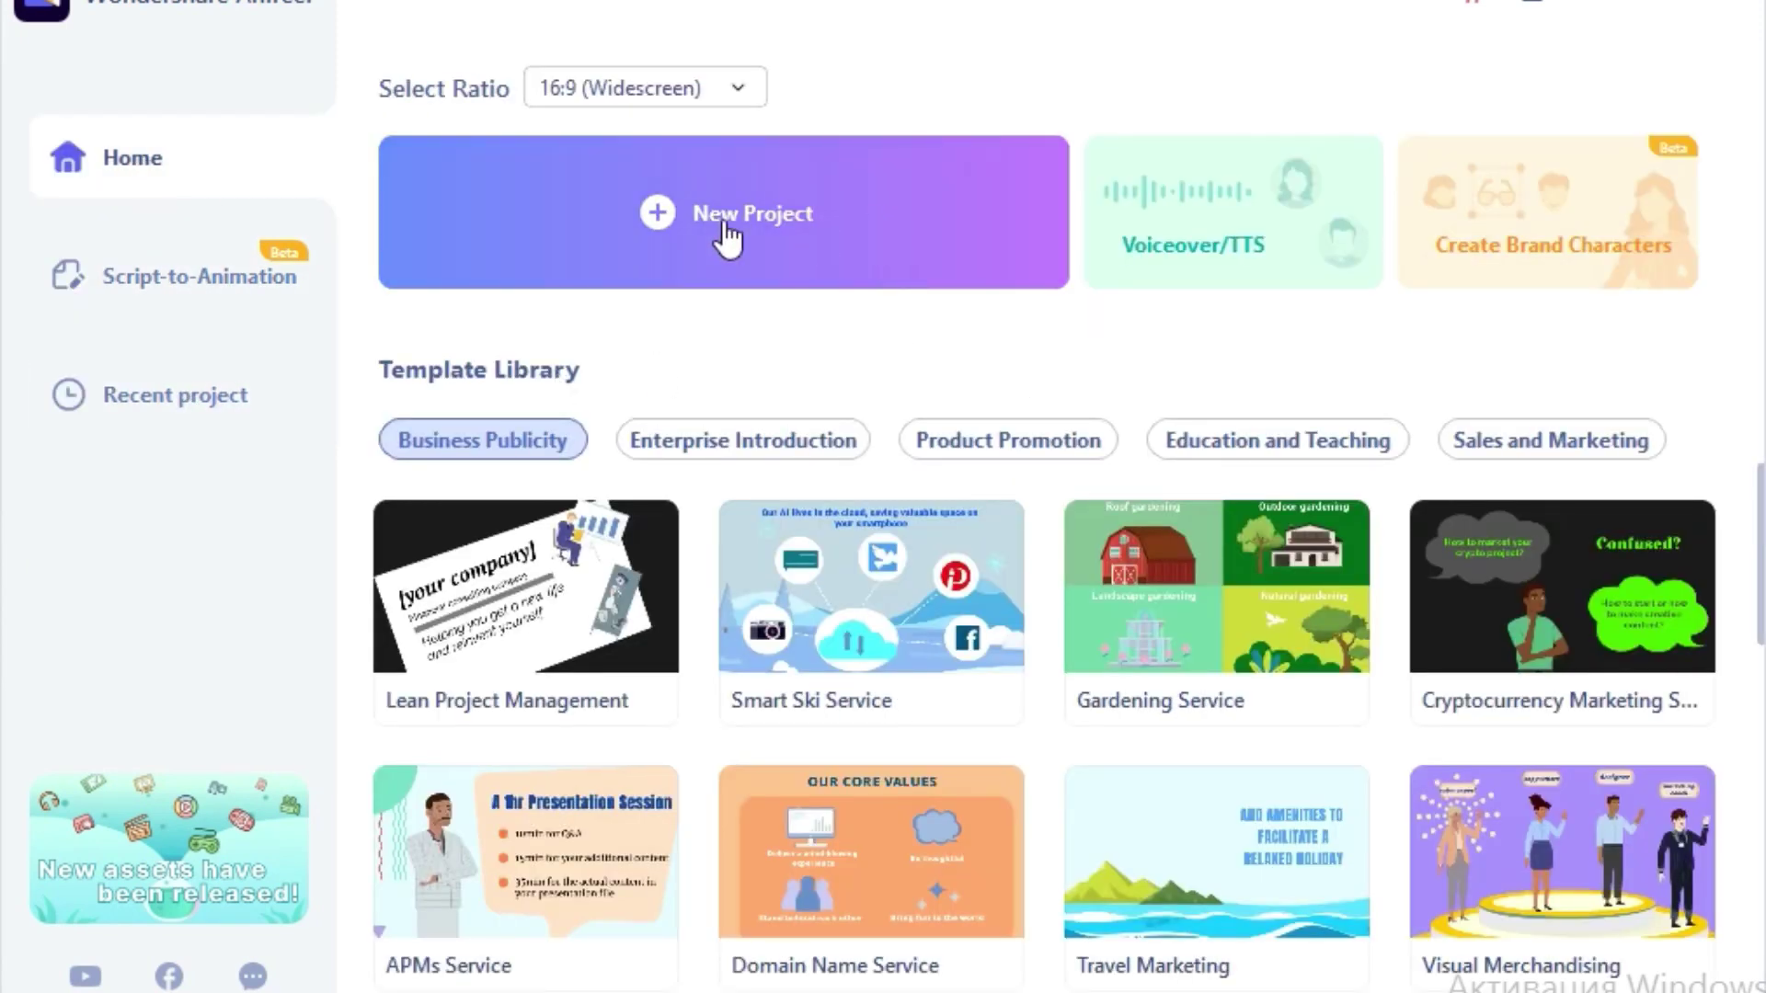
- Switch the video ratio to 1:1 (Instagram) and back to 16:9 (Widescreen)
click(741, 102)
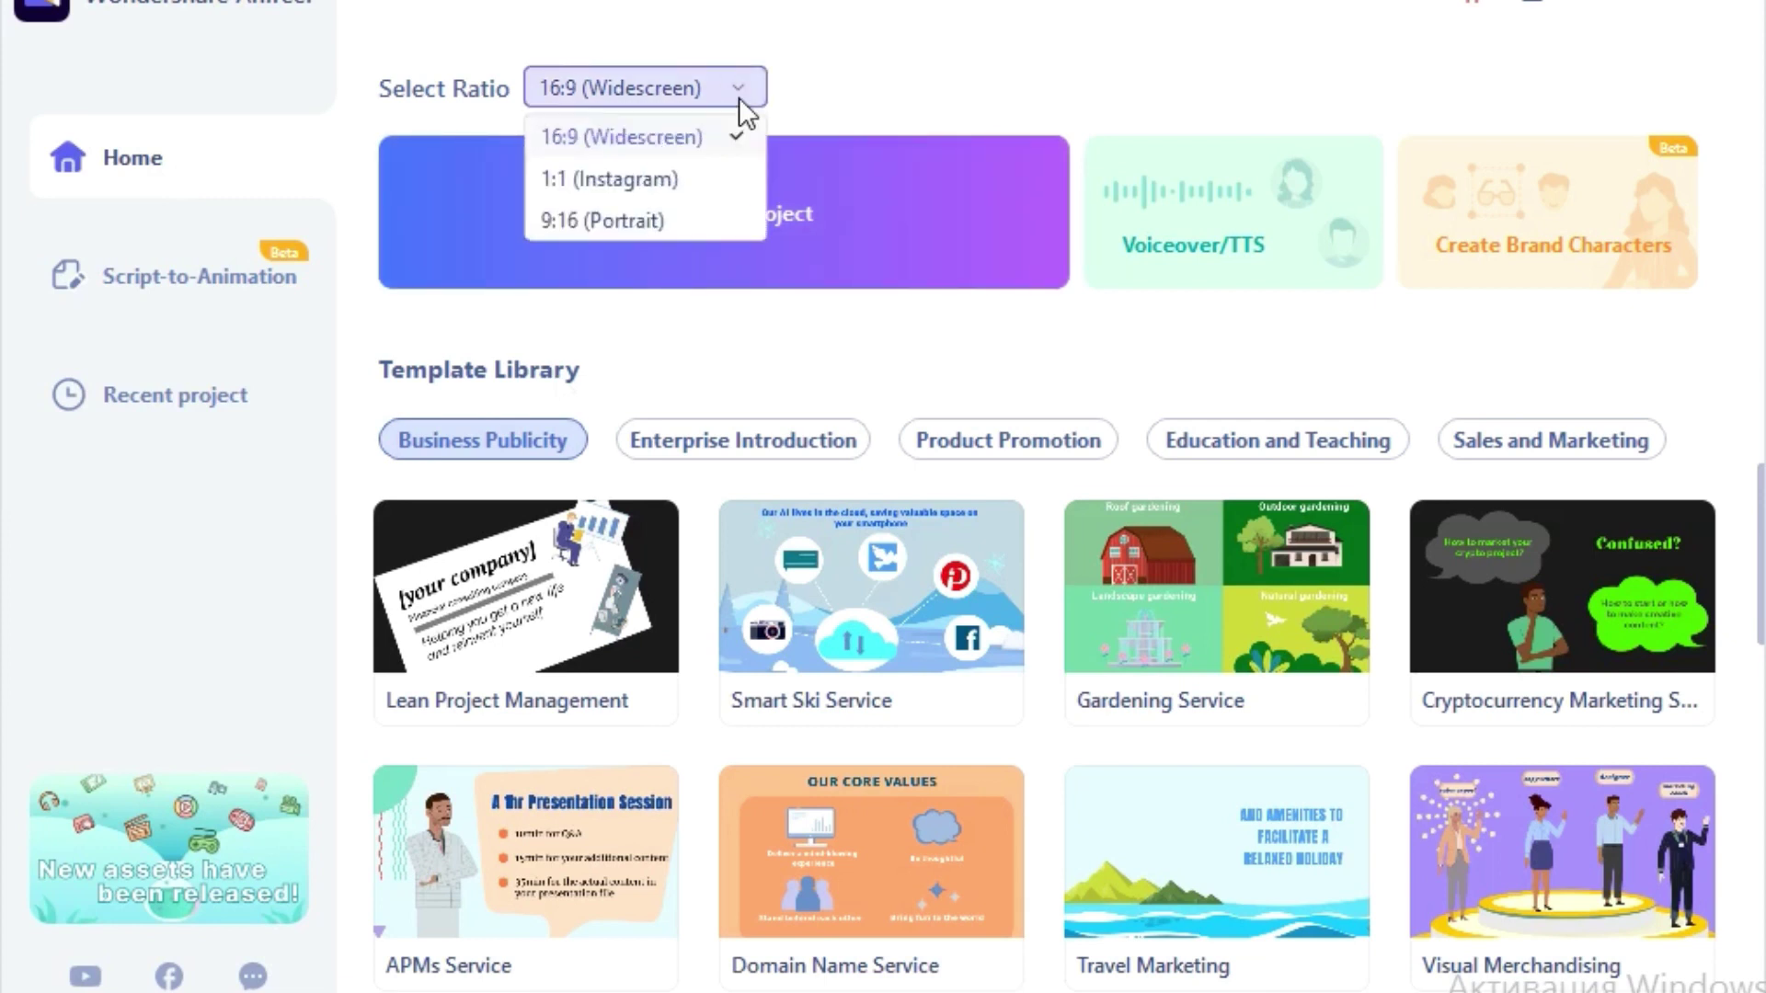
click(662, 178)
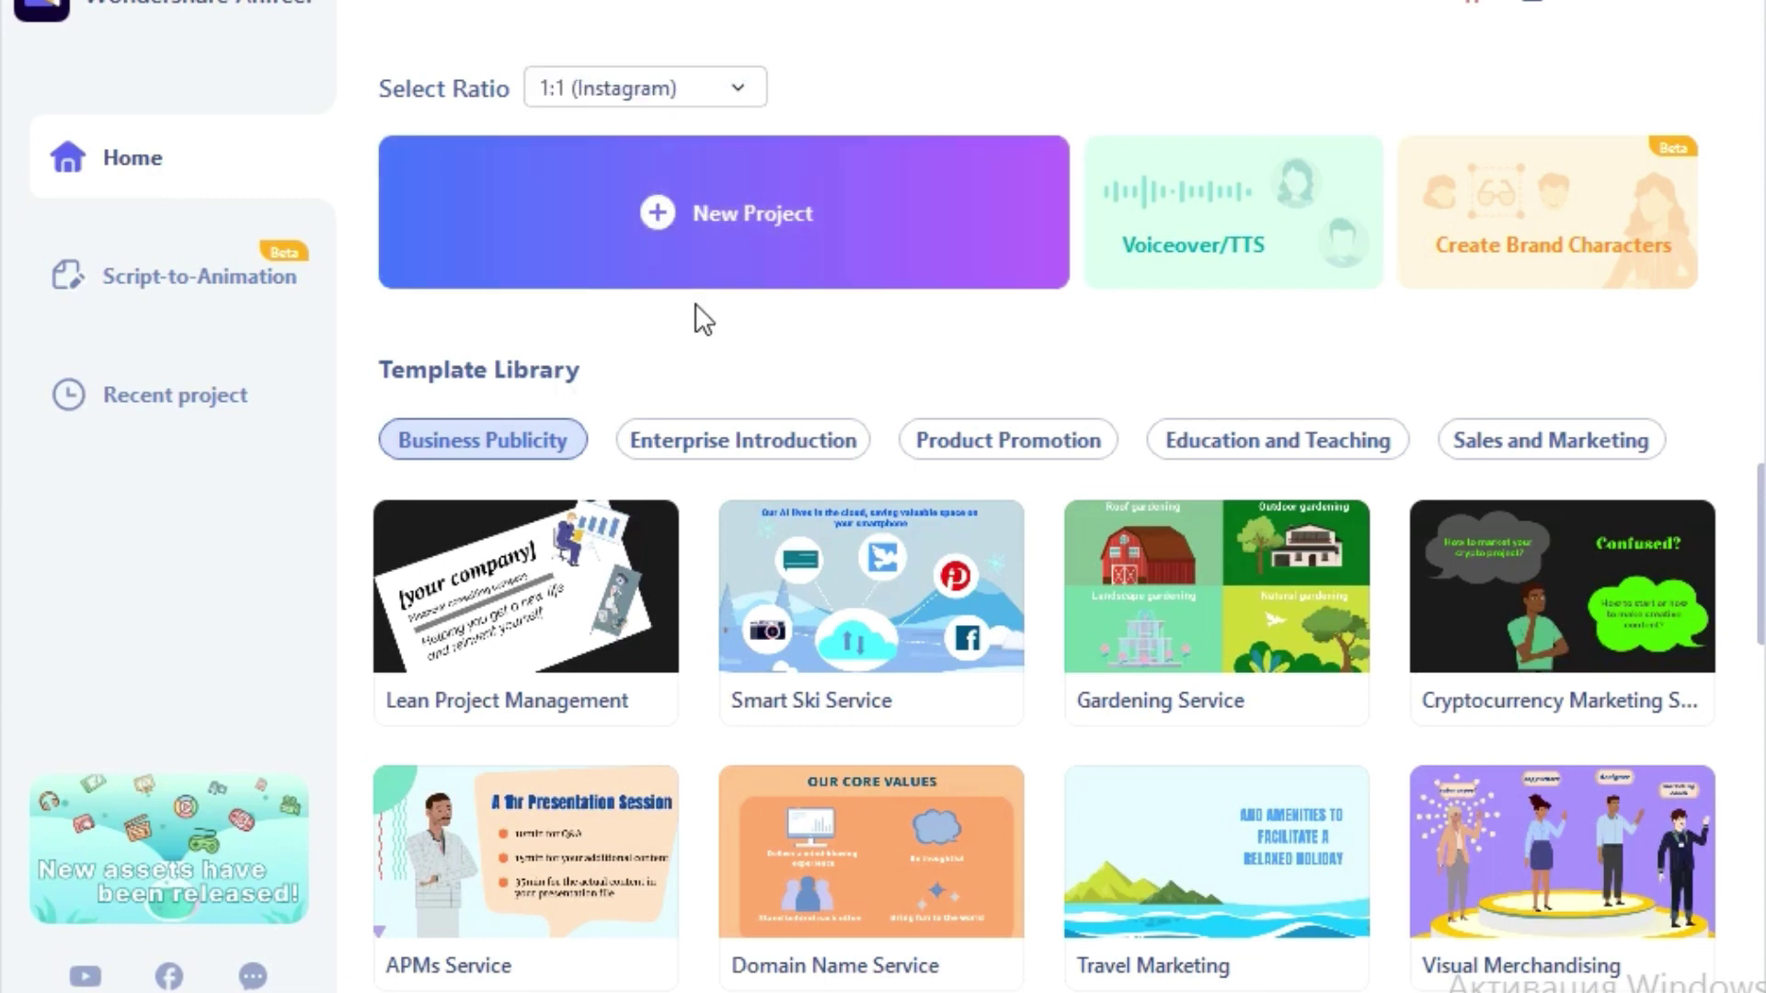
click(717, 88)
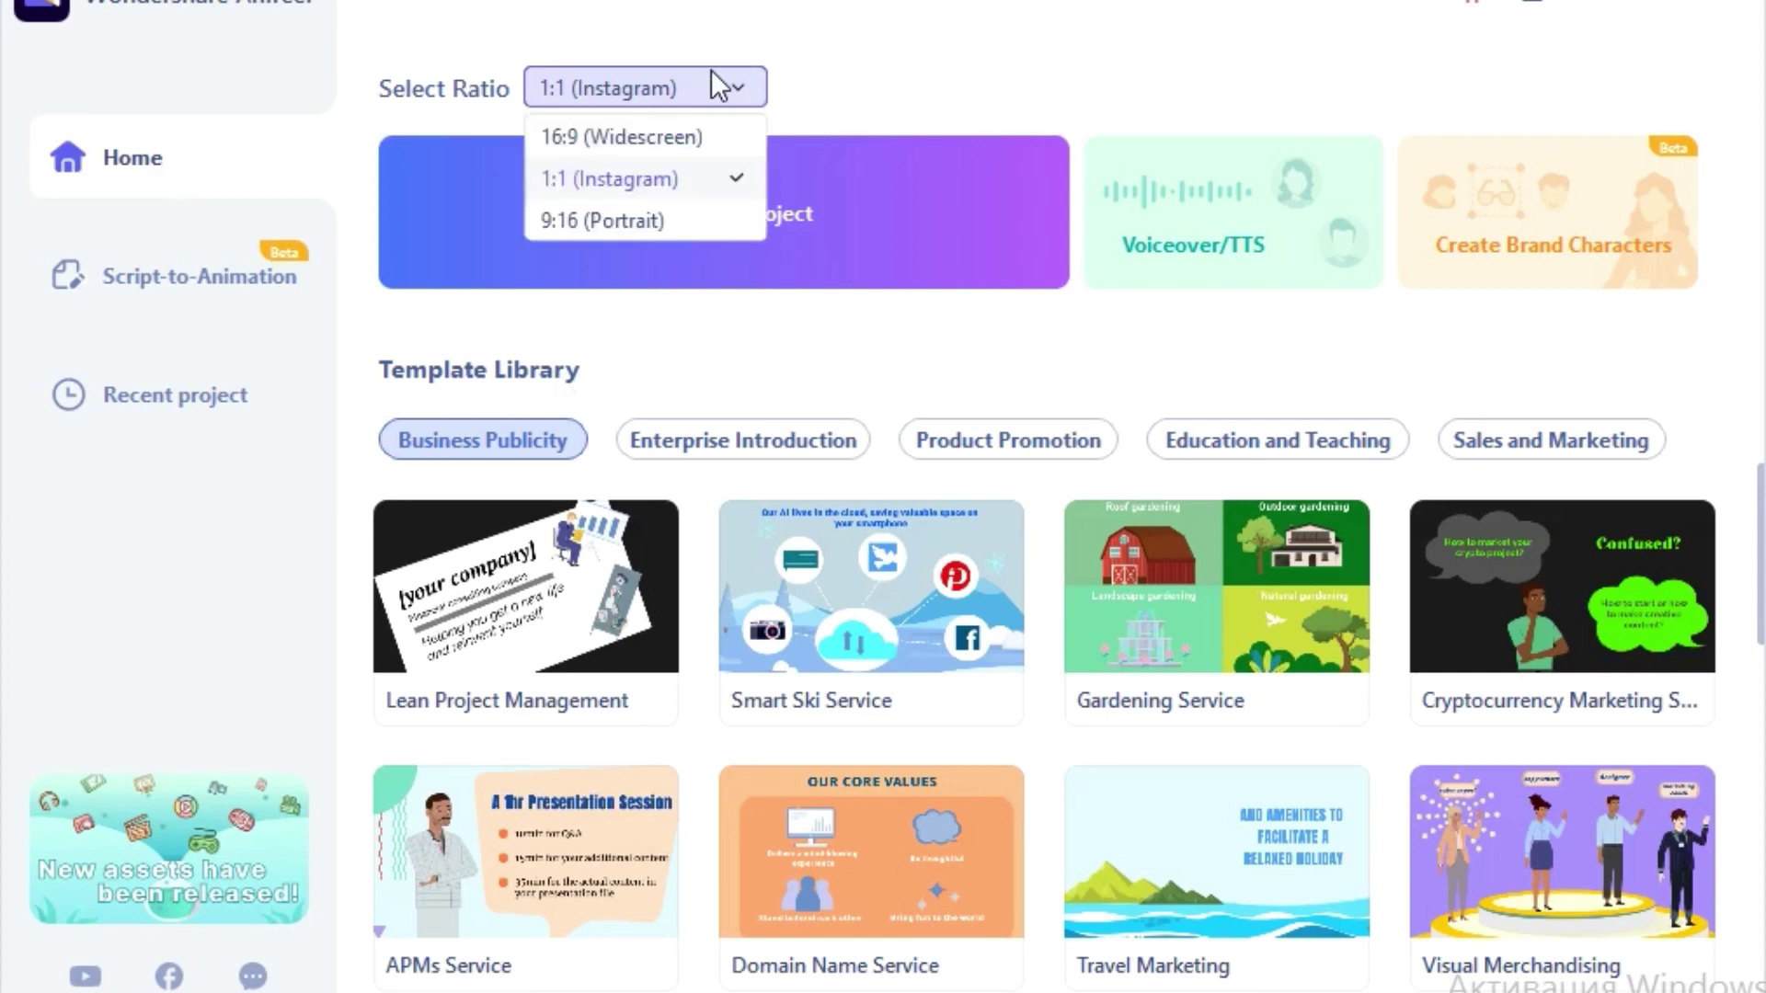
click(671, 146)
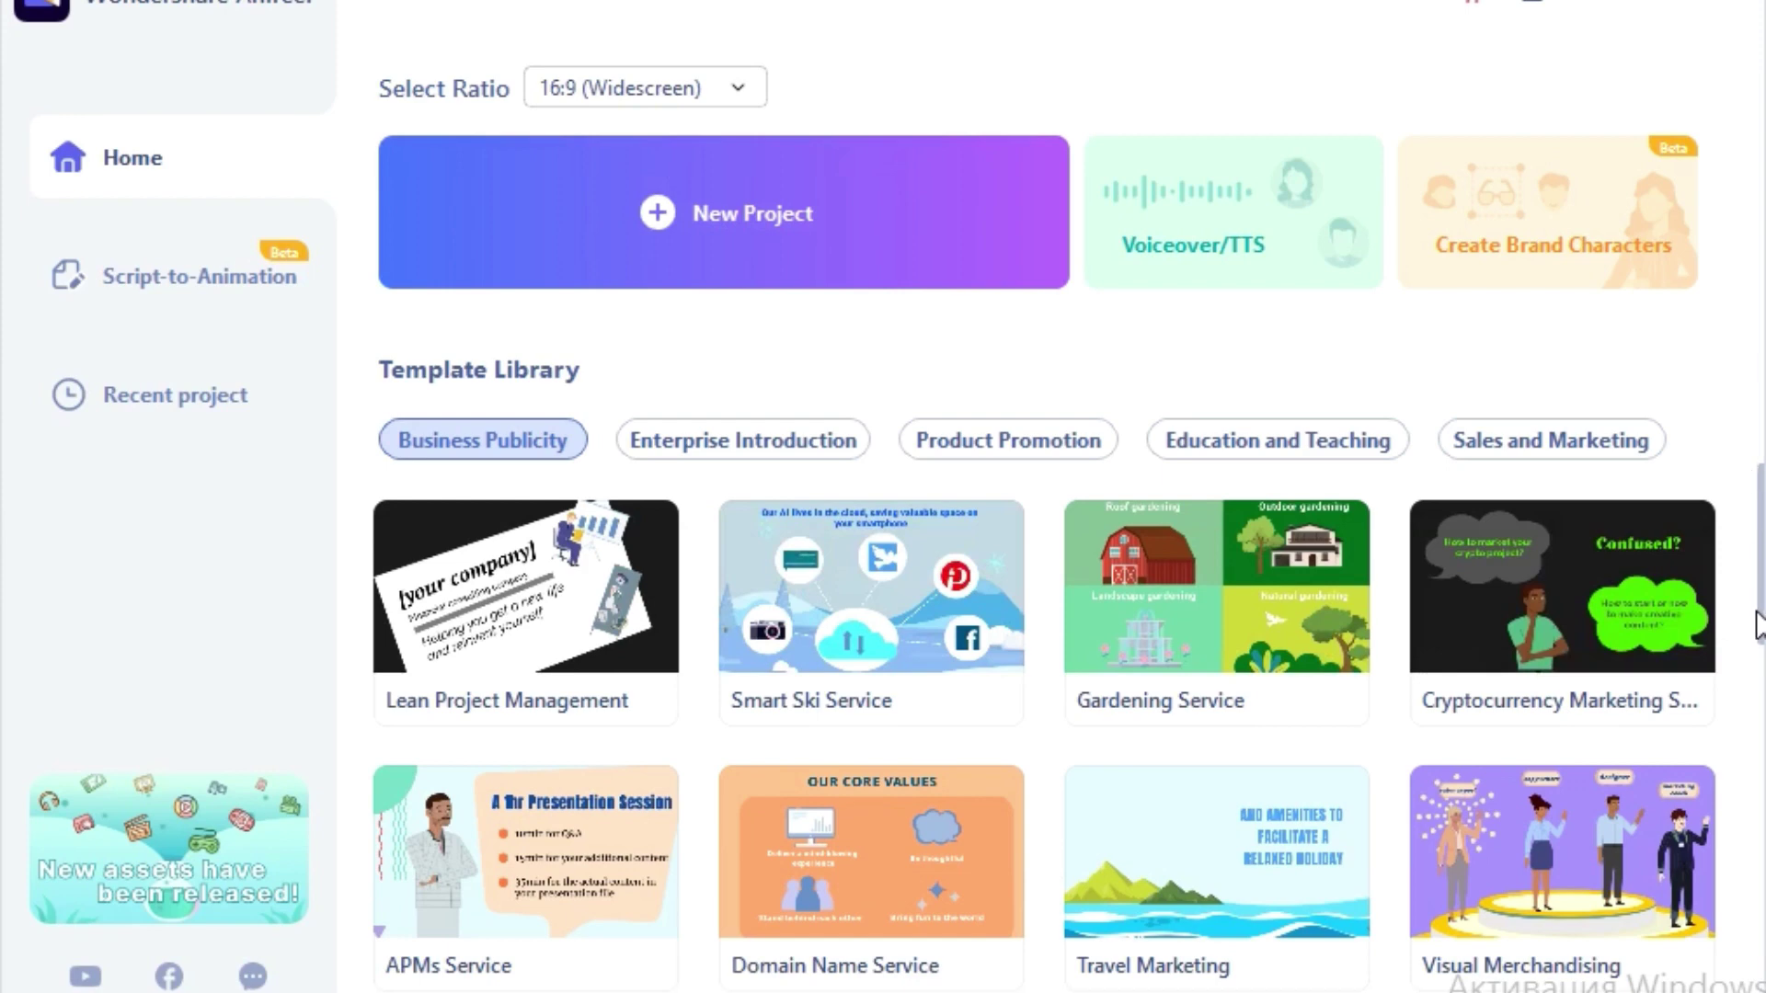
- Create a new blank 16:9 project and browse the ready-made scene templates
drag(1760, 580, 1762, 492)
click(850, 281)
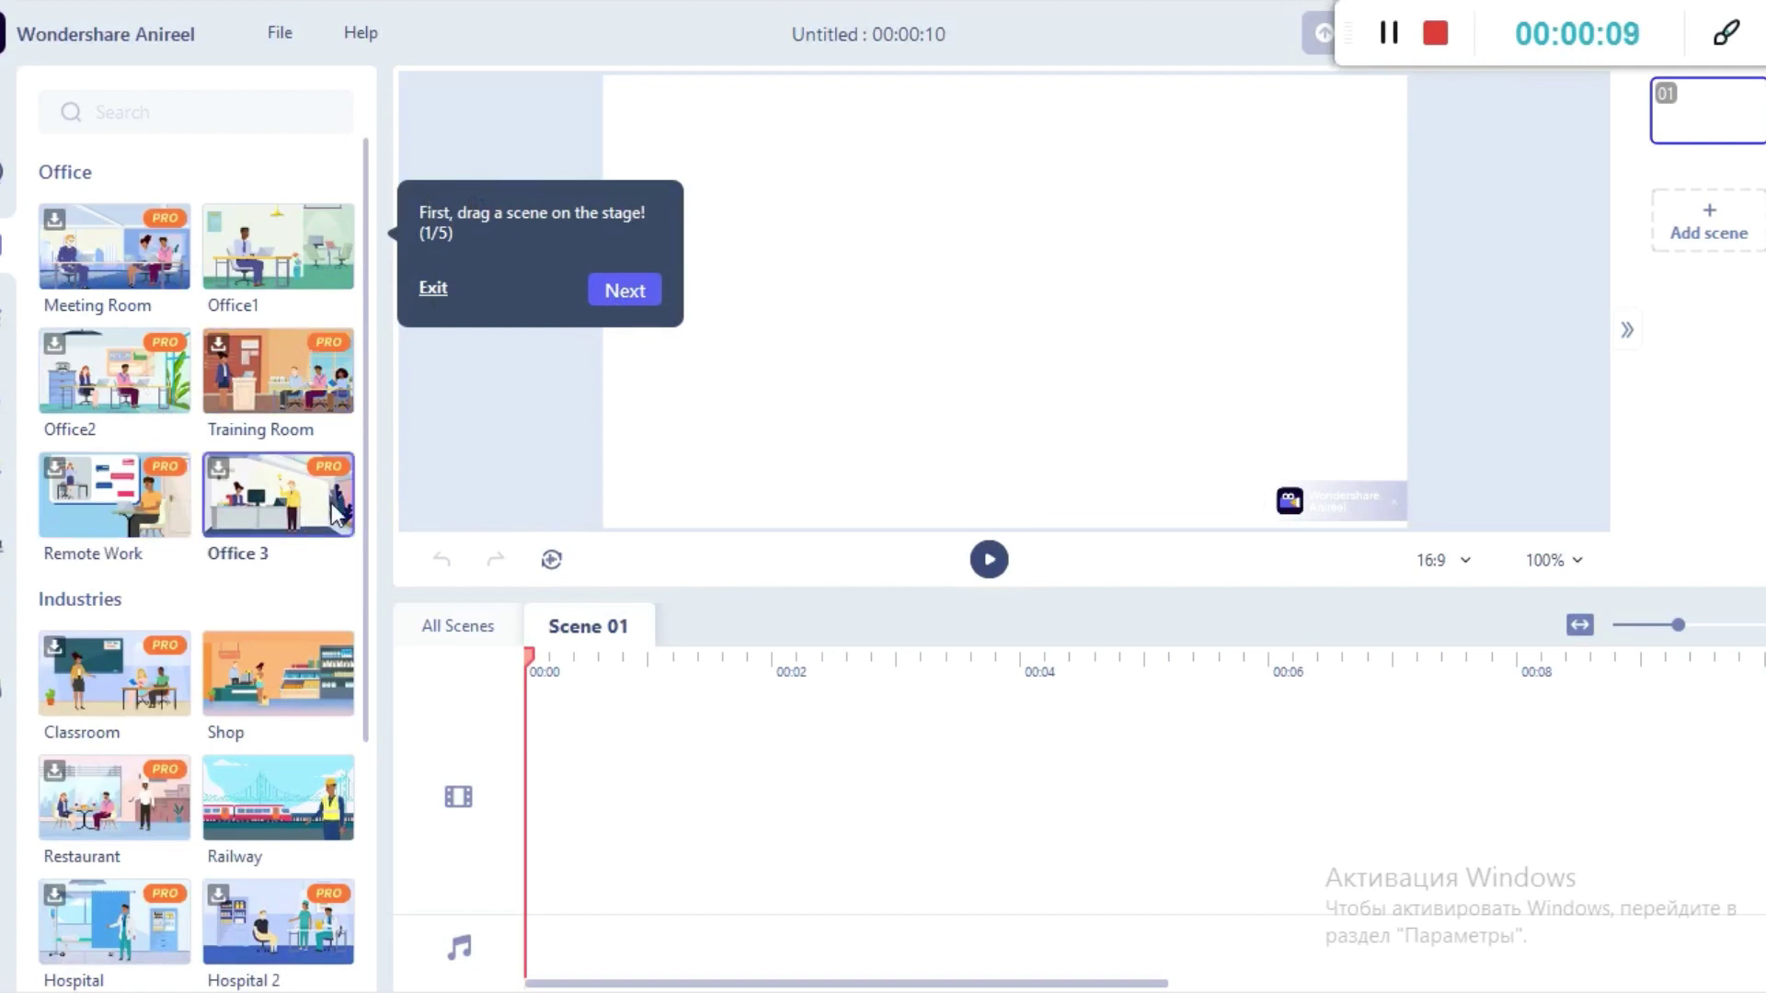
drag(363, 421, 364, 787)
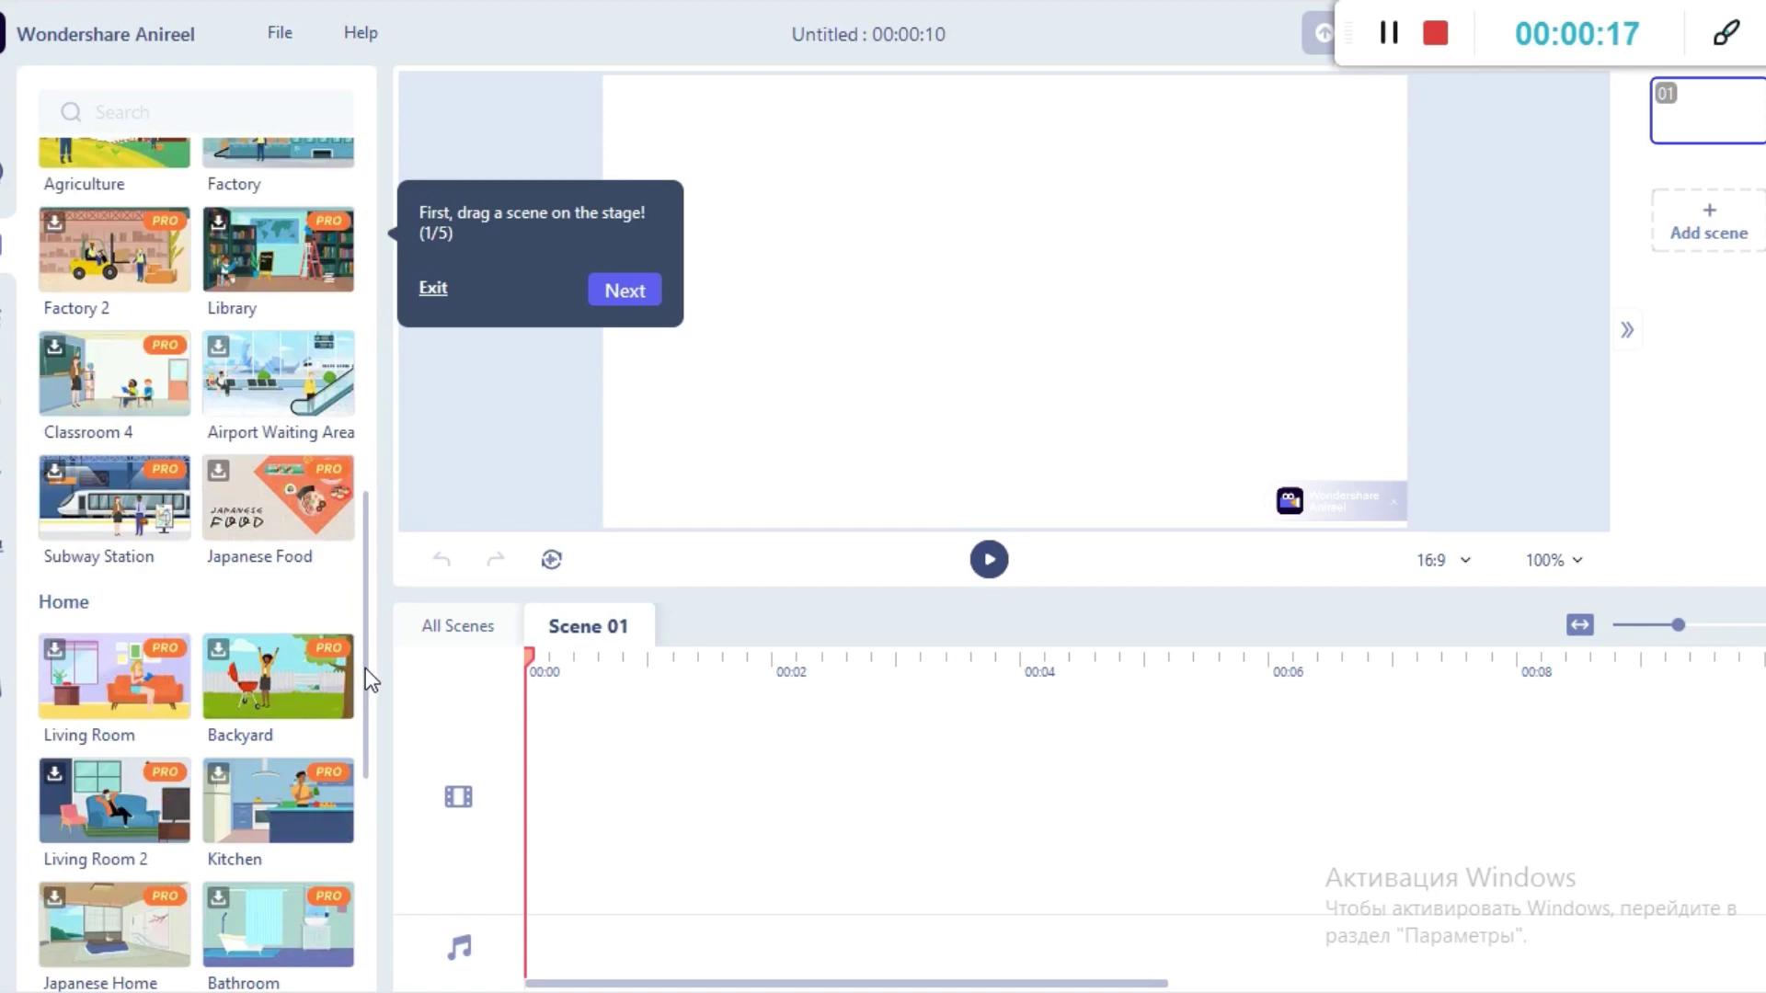
drag(367, 668, 364, 189)
scroll(362, 945, down, 15)
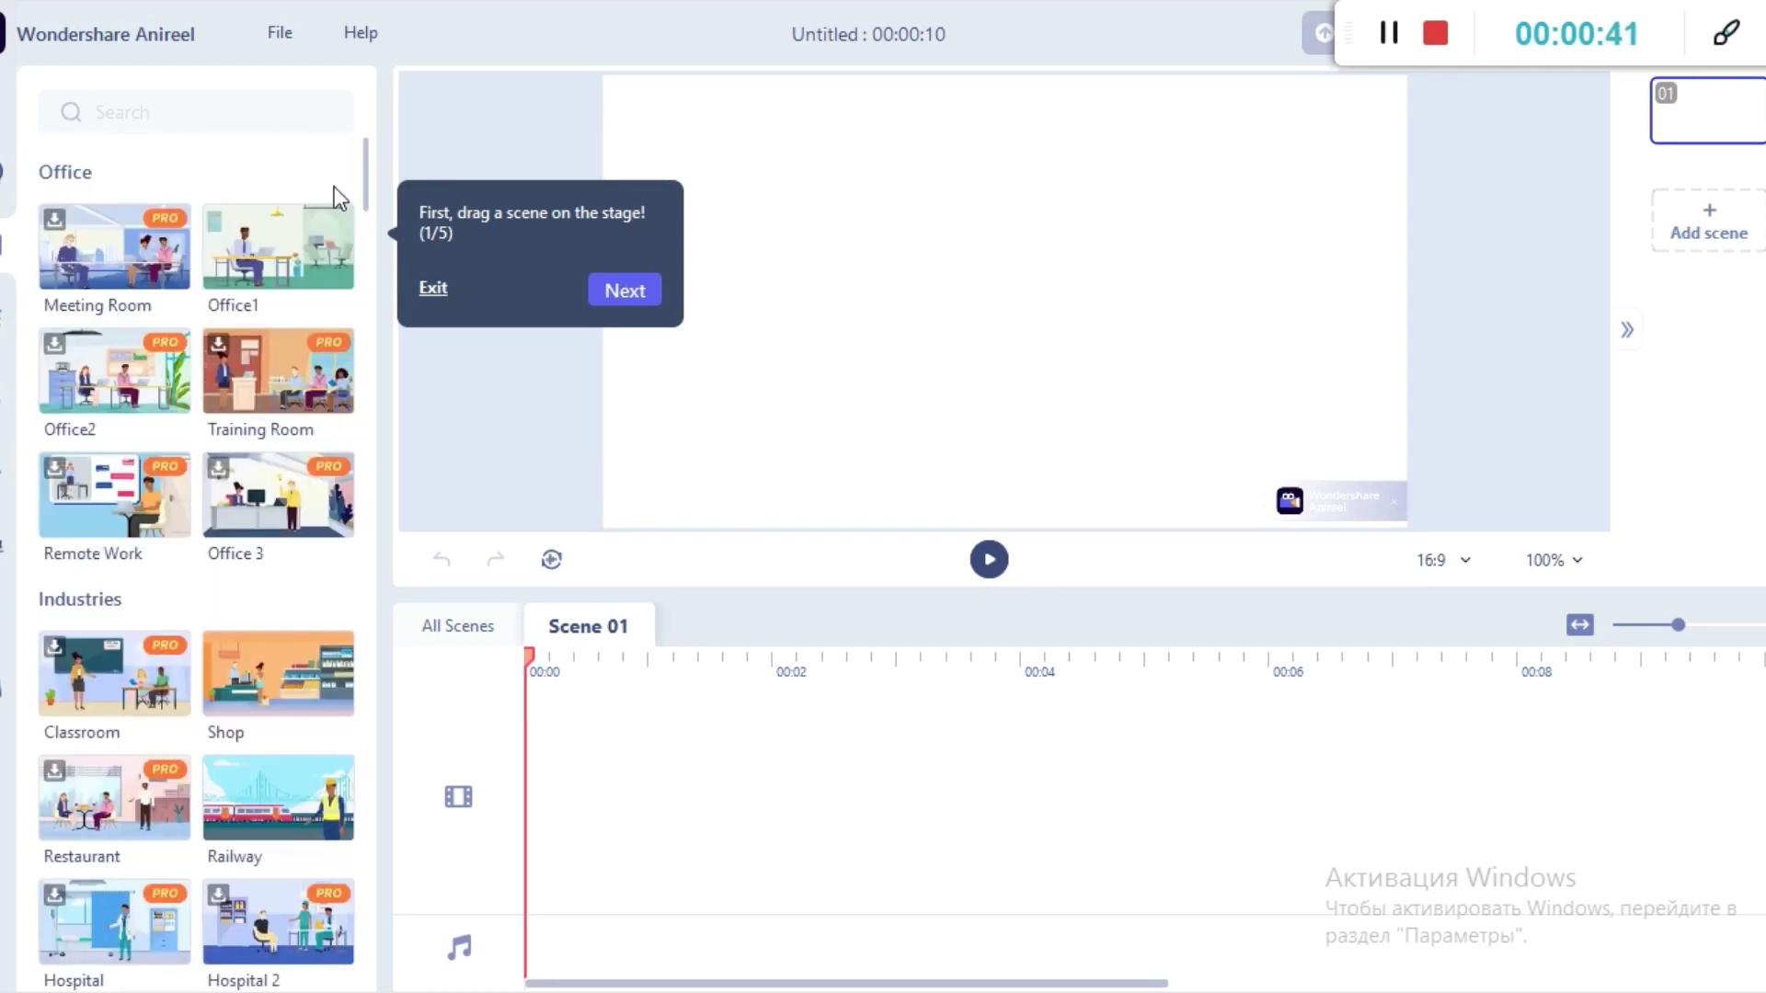
- Add the track "Yellow Ribbon - We Will Get There" to the timeline as background music
click(624, 290)
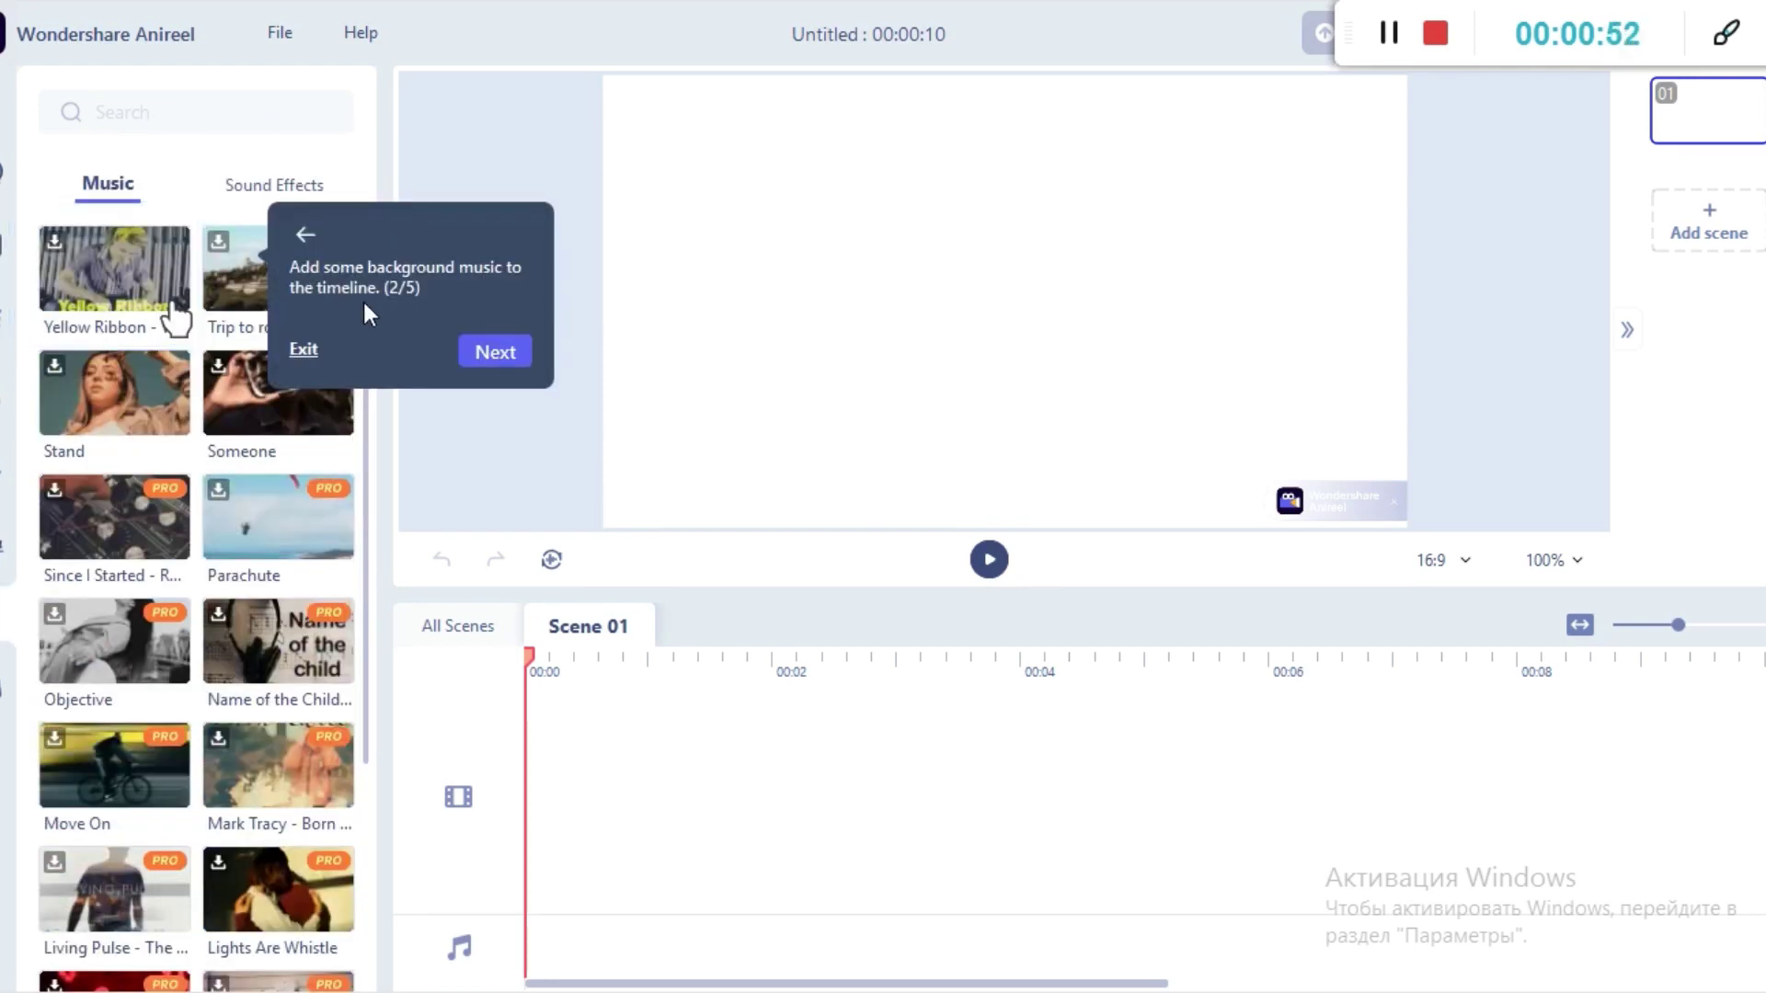
mouse_move(71, 266)
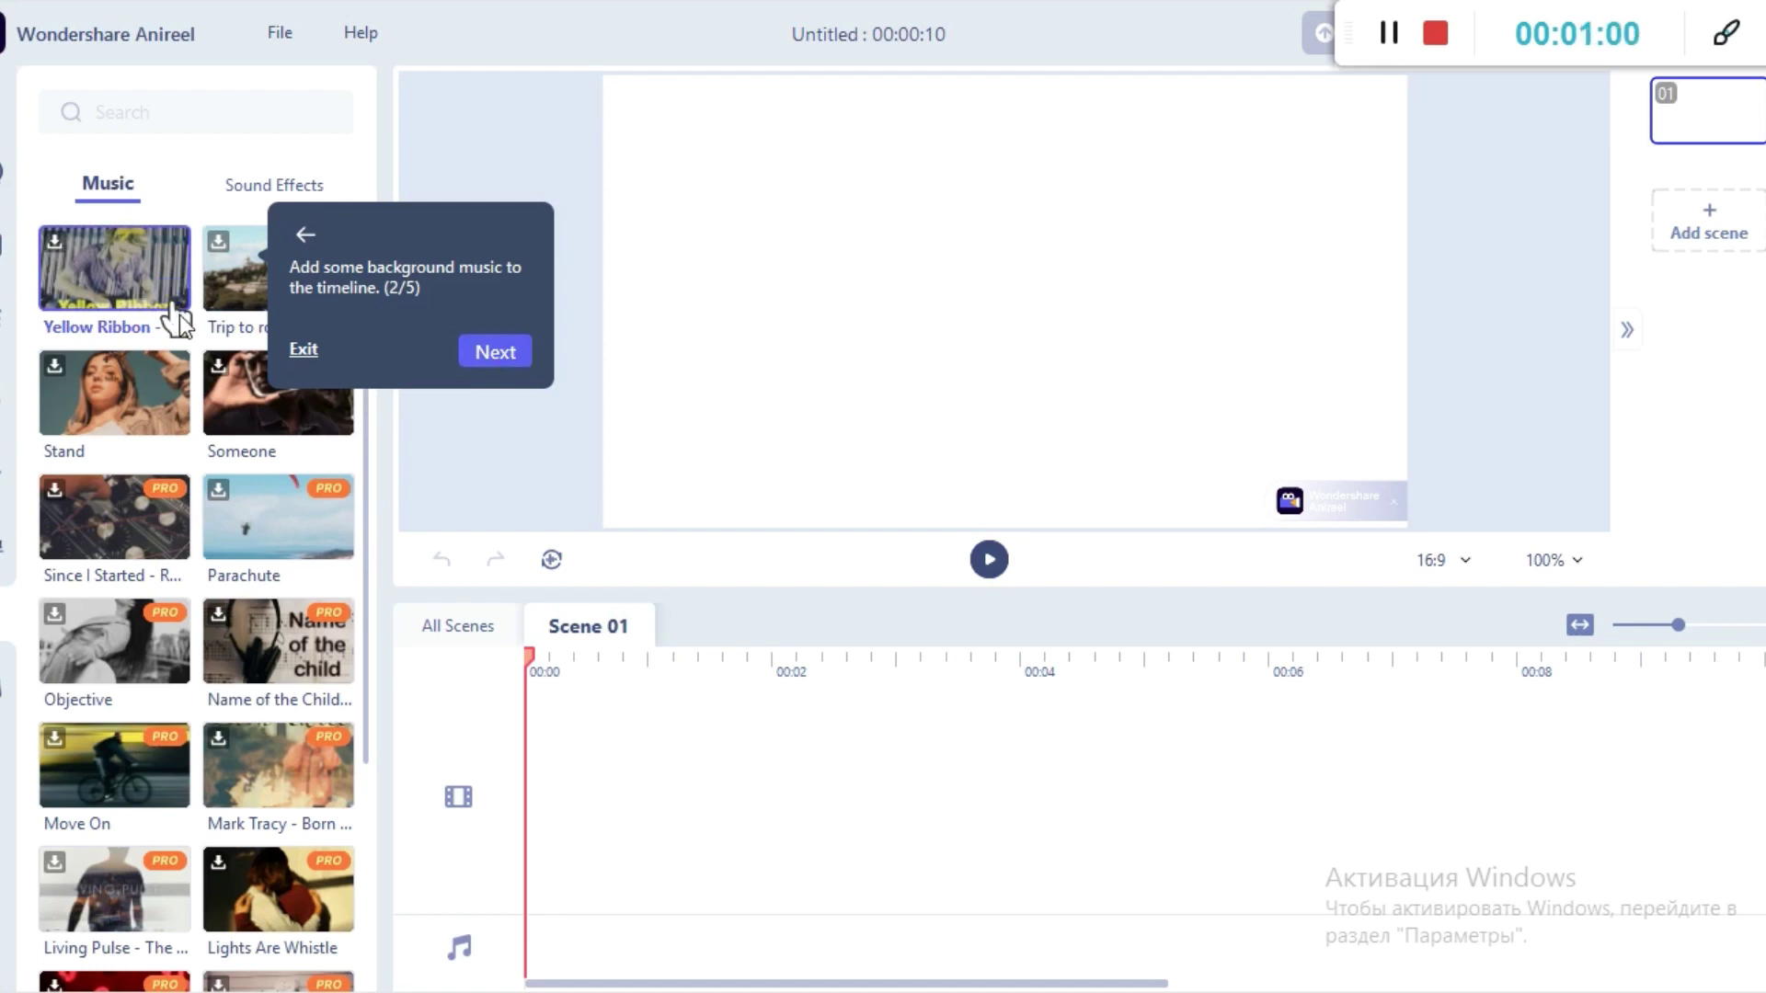
click(168, 291)
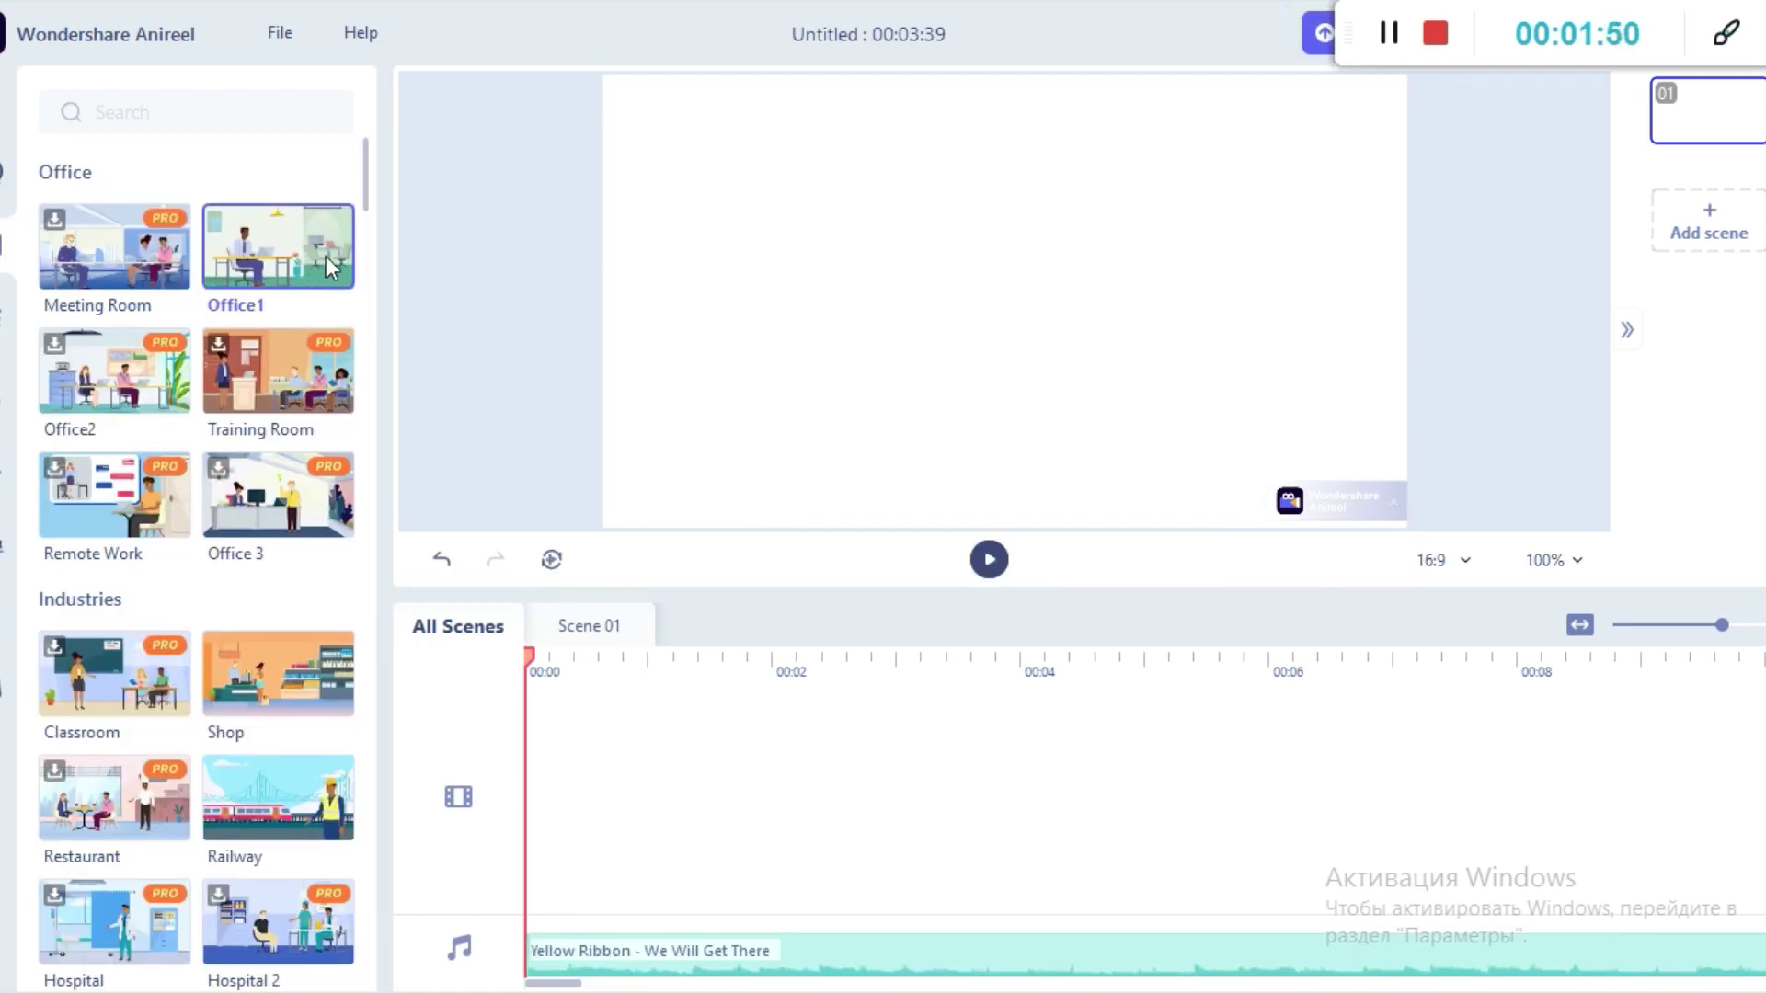
- Insert the Office1 scene template as scenes 01 and 02 and preview the animation, returning the playhead to the start
click(326, 256)
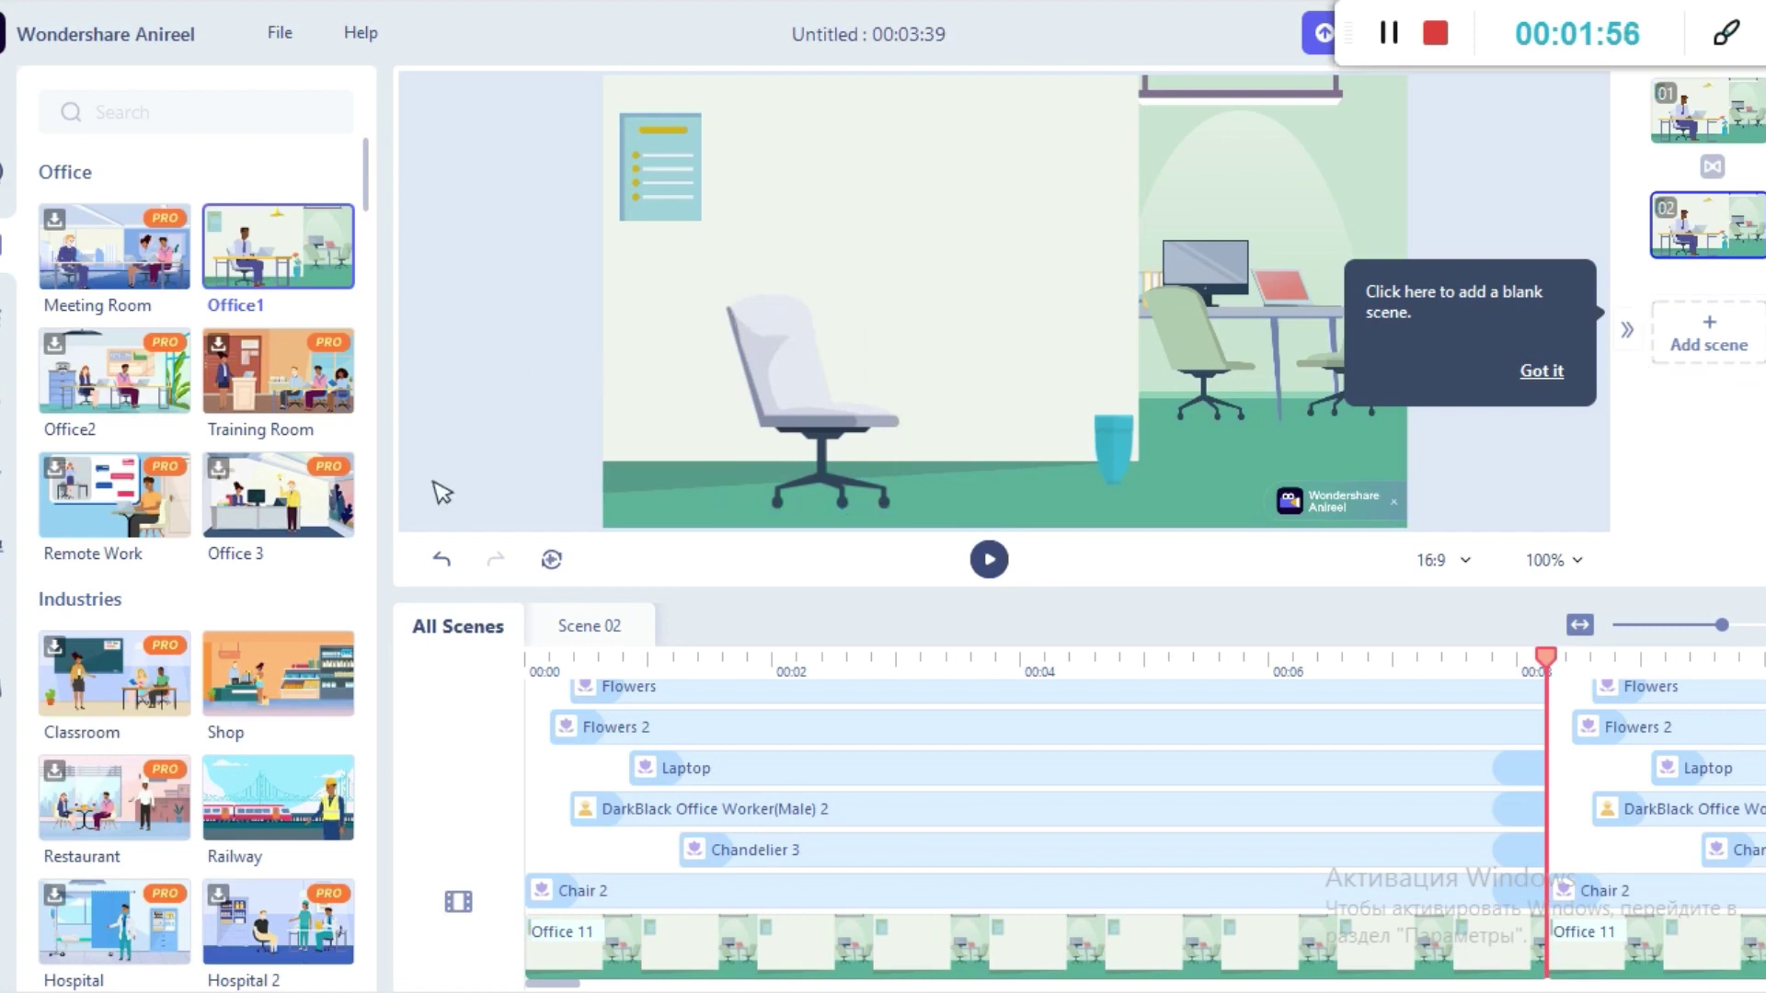
click(984, 565)
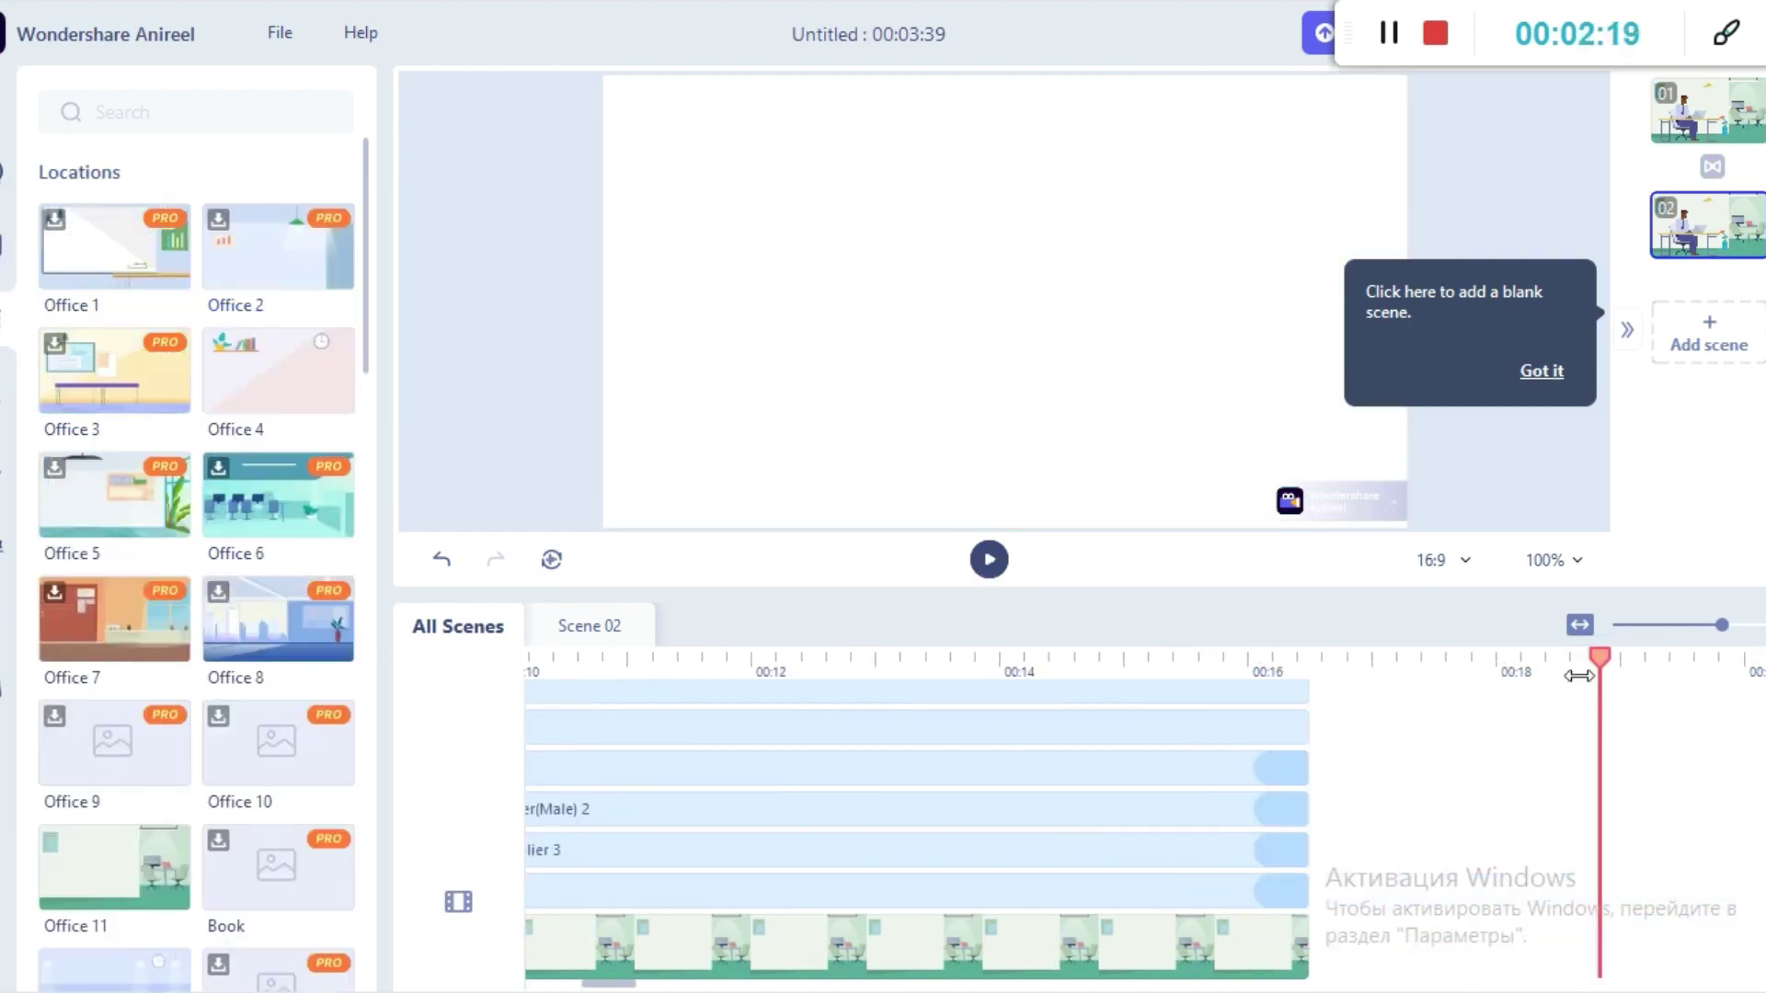
drag(1597, 661, 395, 788)
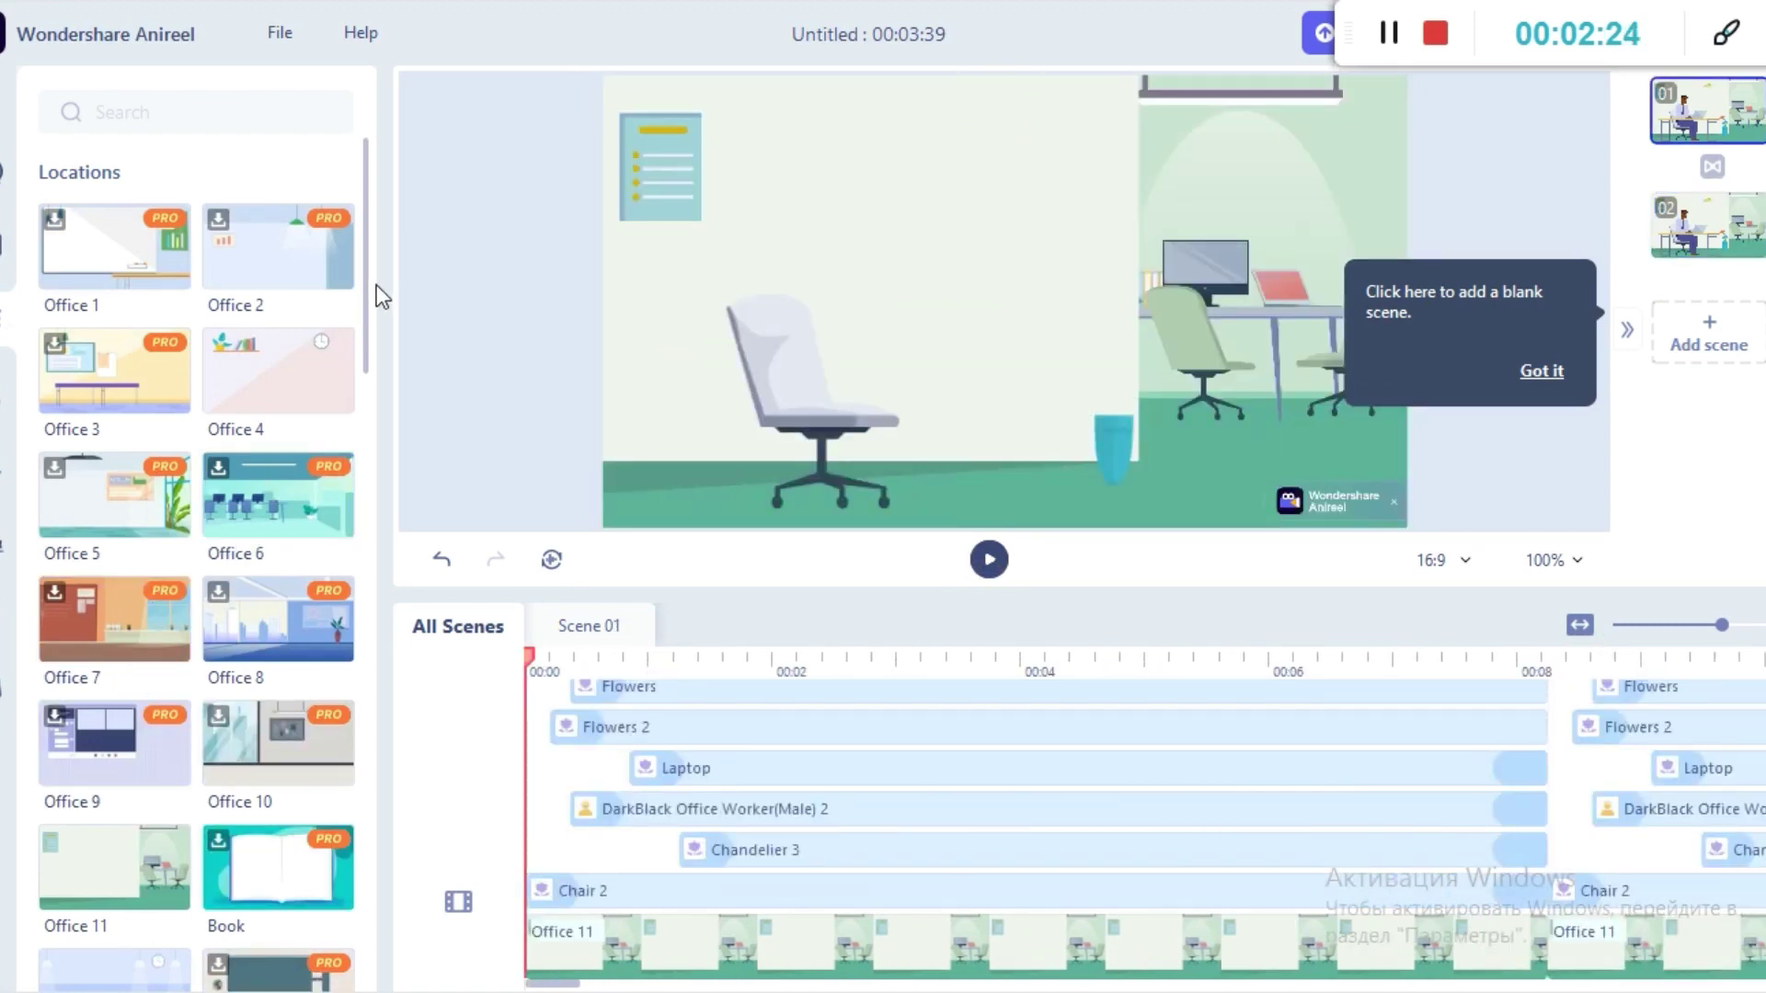
- Add the Office 4 background as a third scene and browse the remaining backgrounds
scroll(362, 284, down, 1)
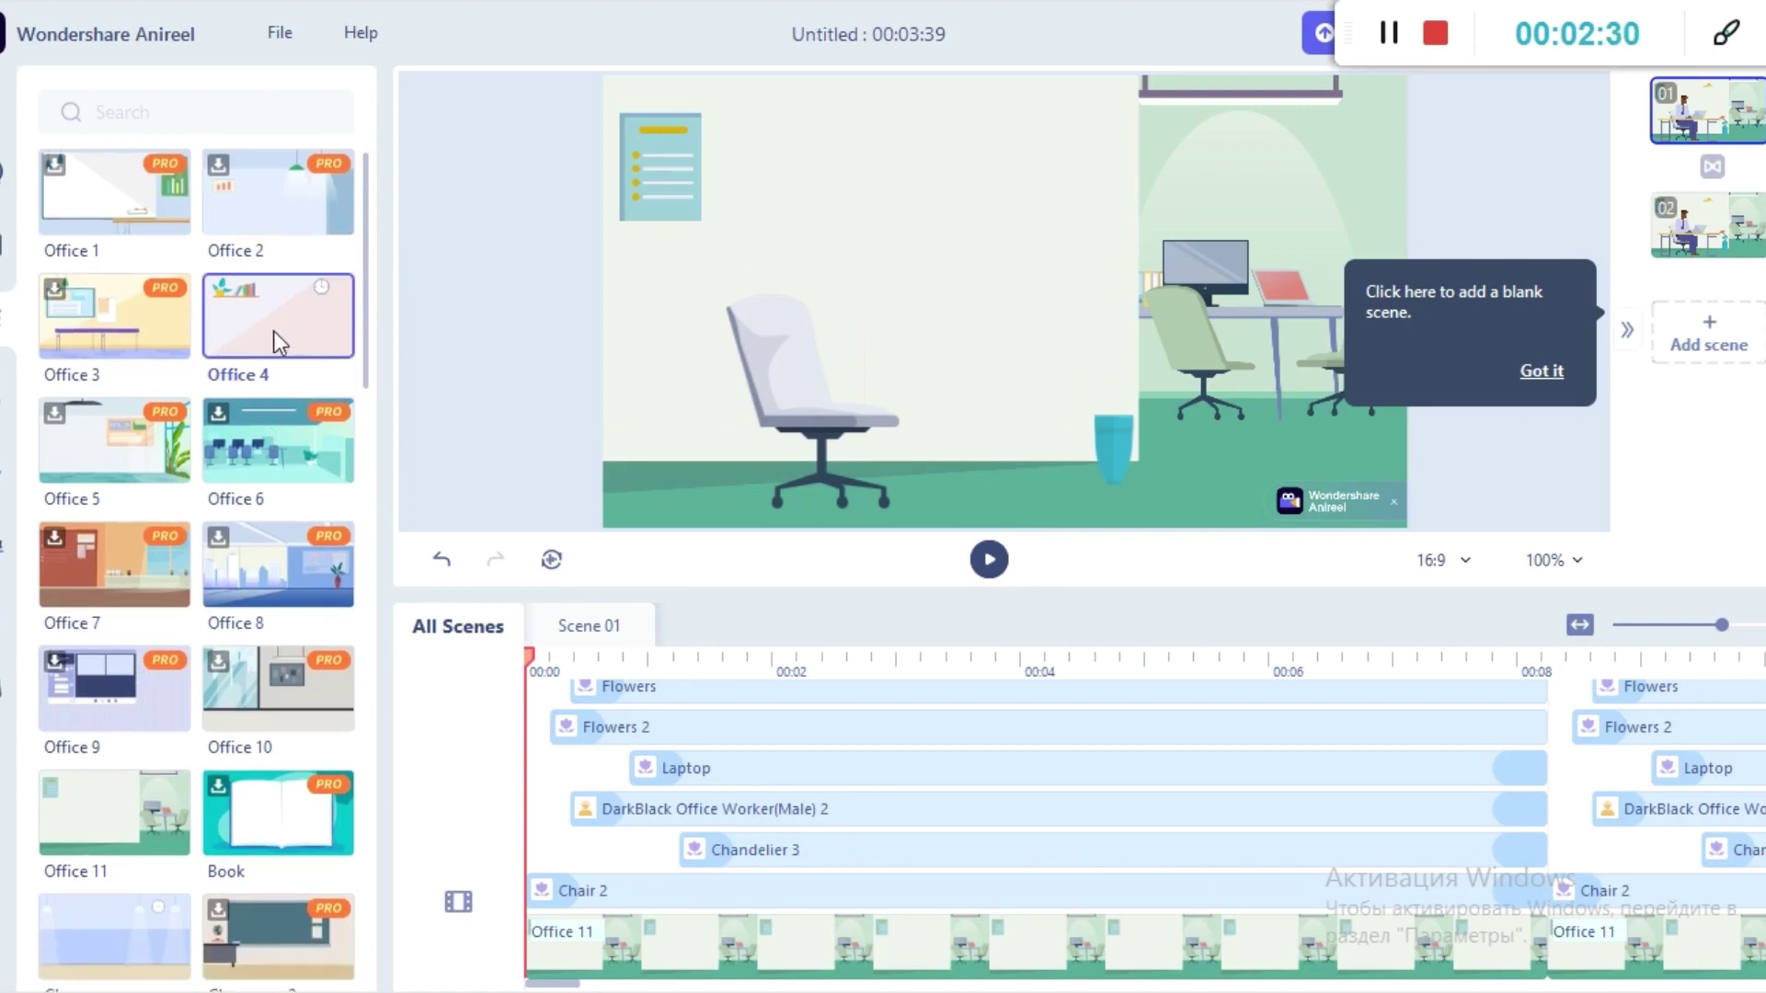
drag(273, 333, 649, 348)
drag(834, 405, 833, 405)
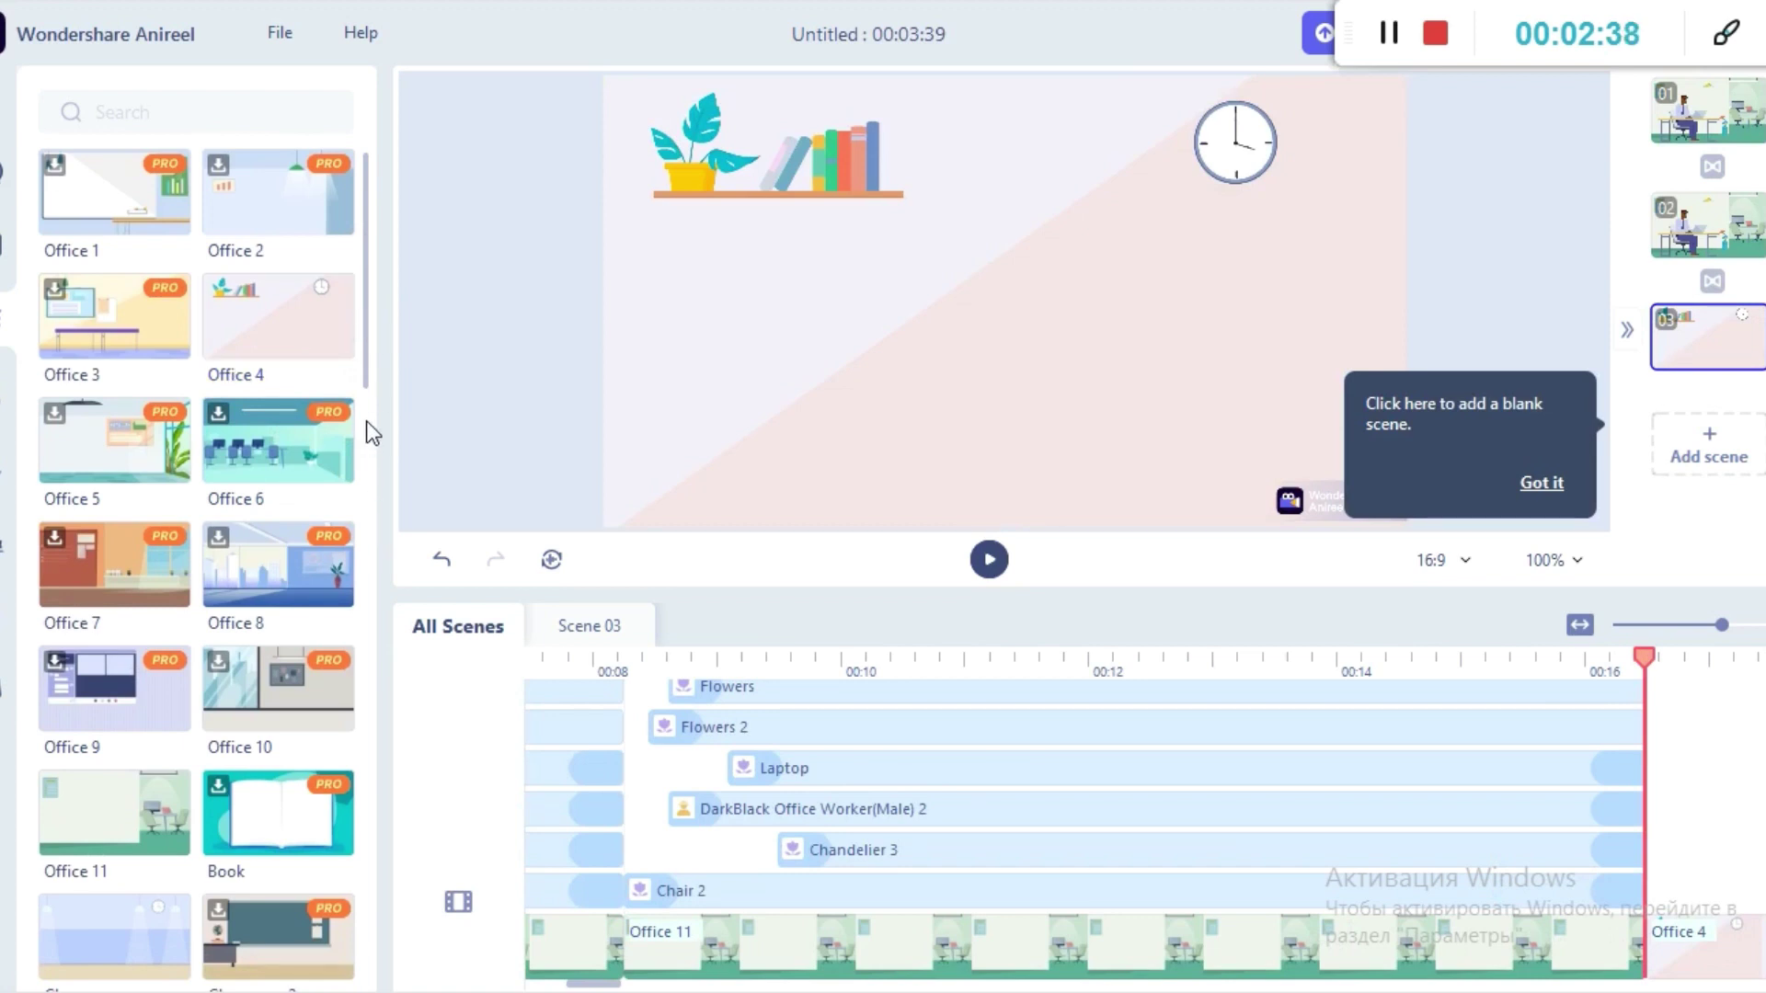
scroll(366, 421, down, 10)
drag(371, 484, 374, 658)
drag(372, 787, 366, 909)
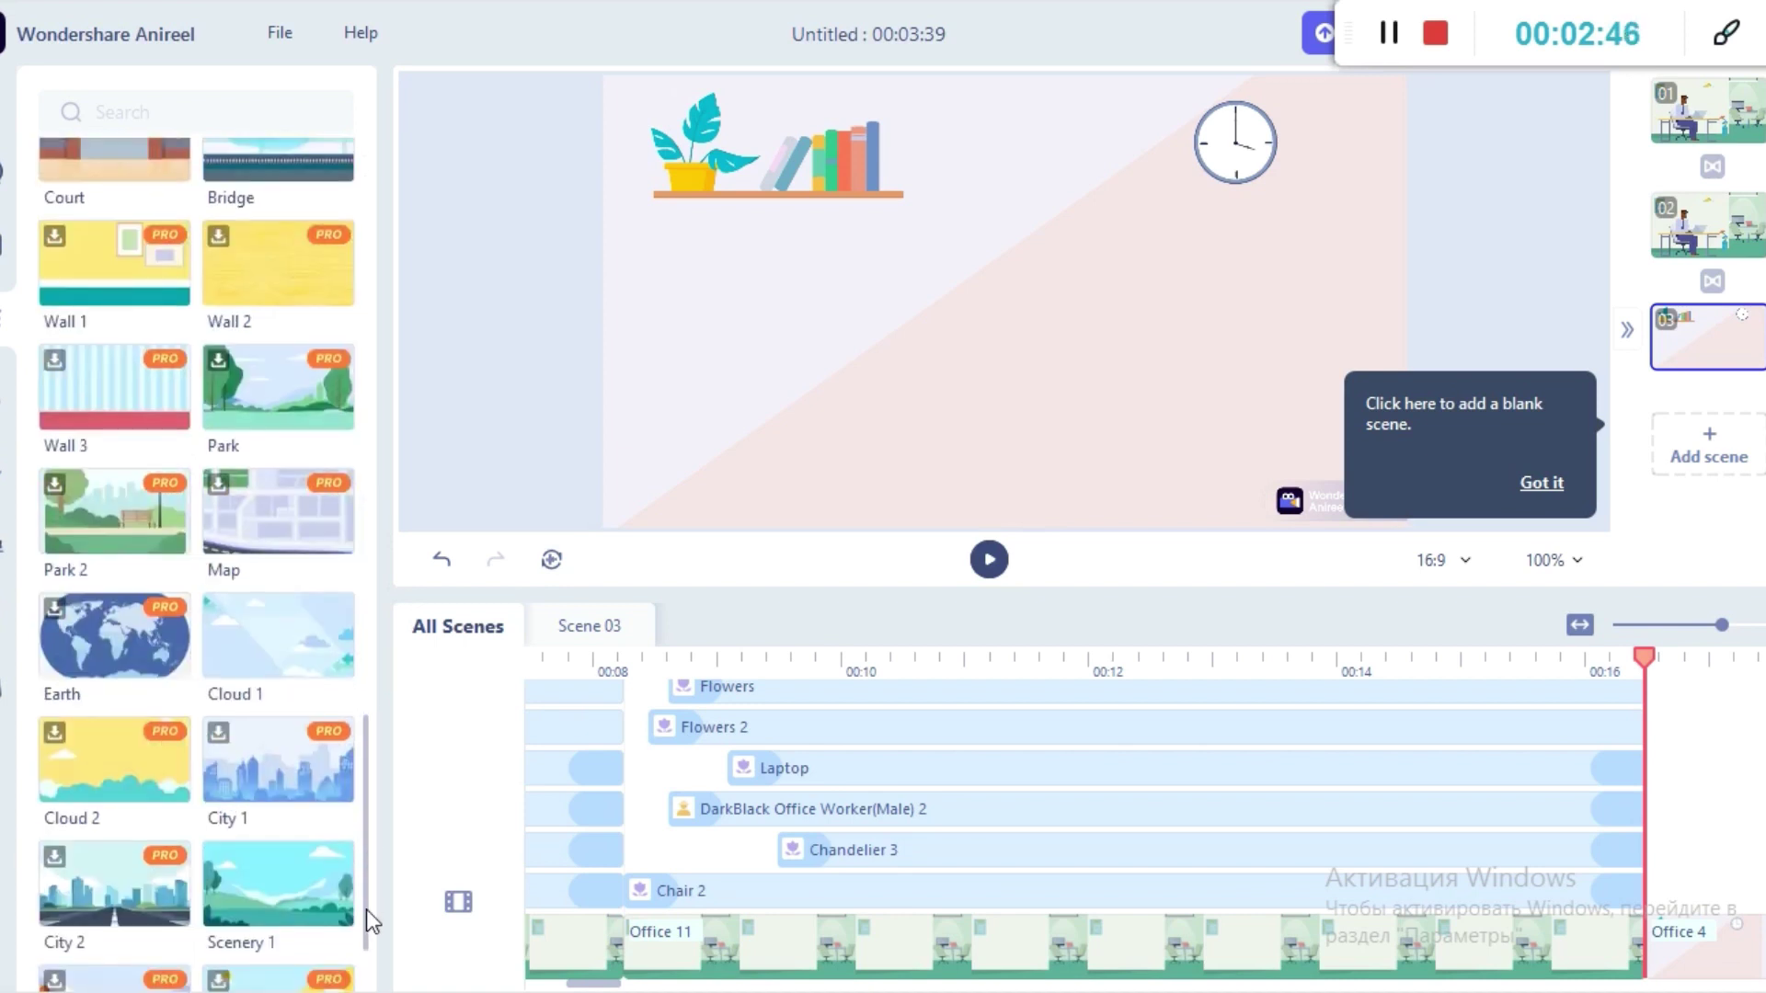
- Add the free Education character in the brown jacket to scene 03, enlarge her and stand her near the middle
click(7, 392)
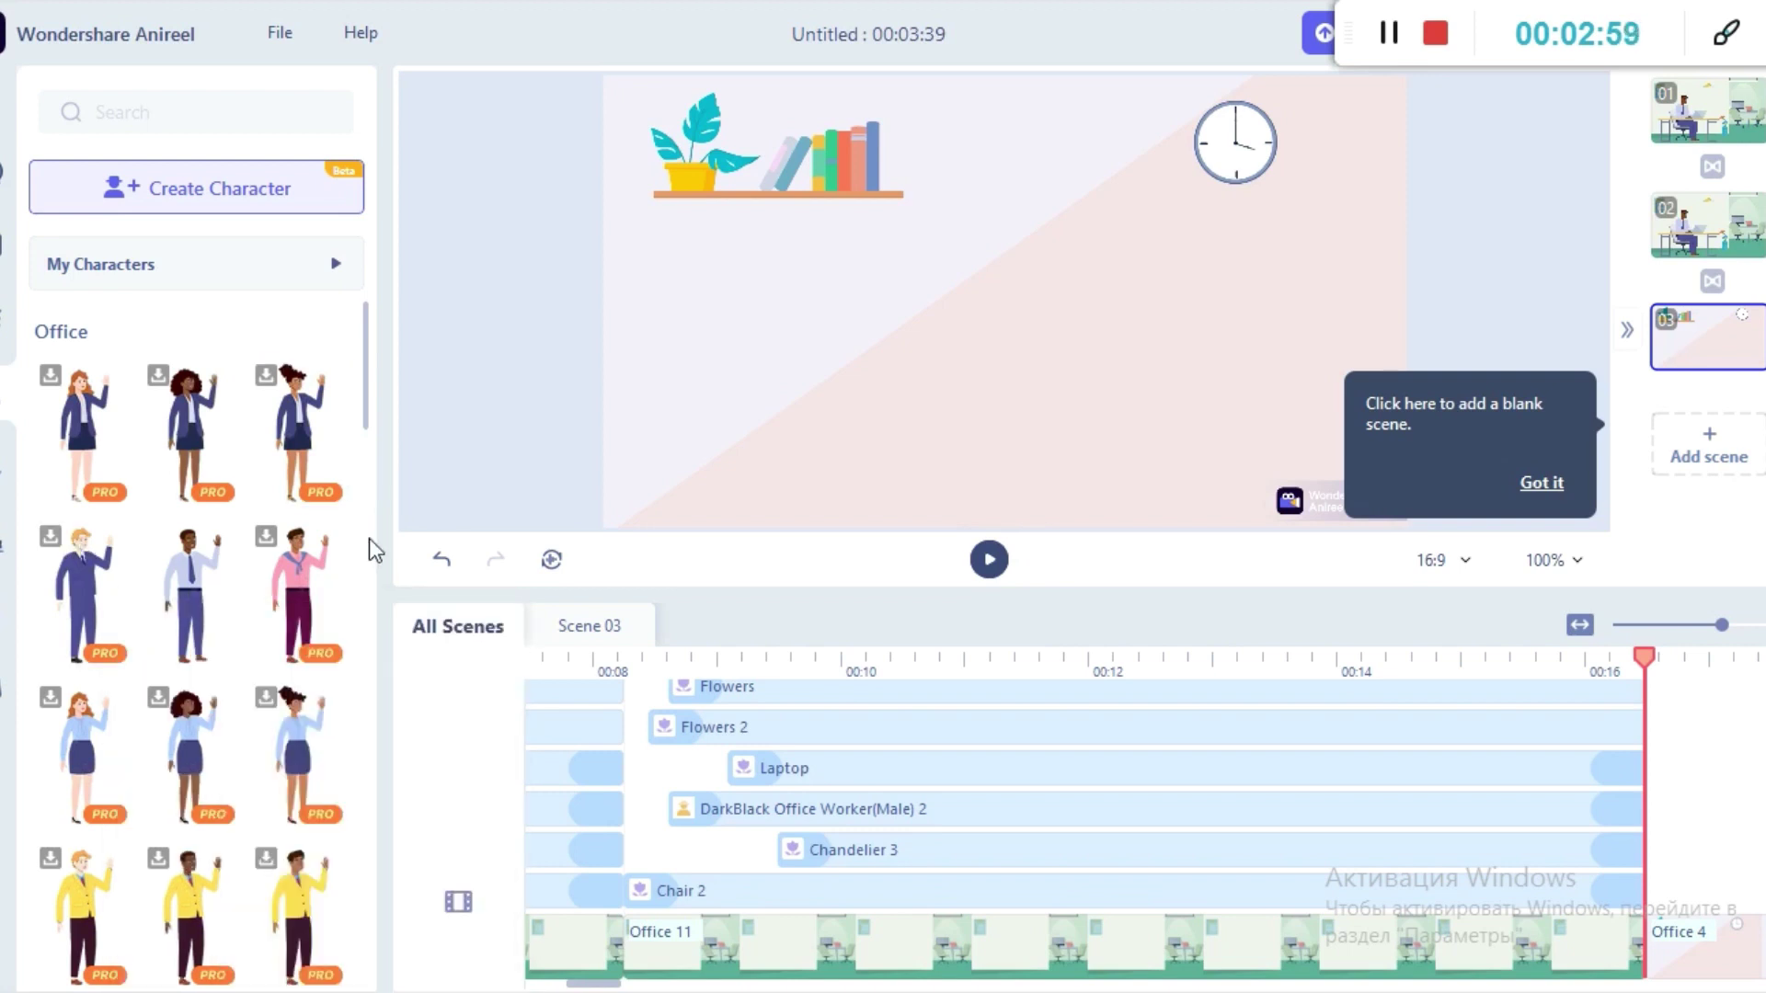
mouse_move(185, 605)
drag(368, 397, 377, 506)
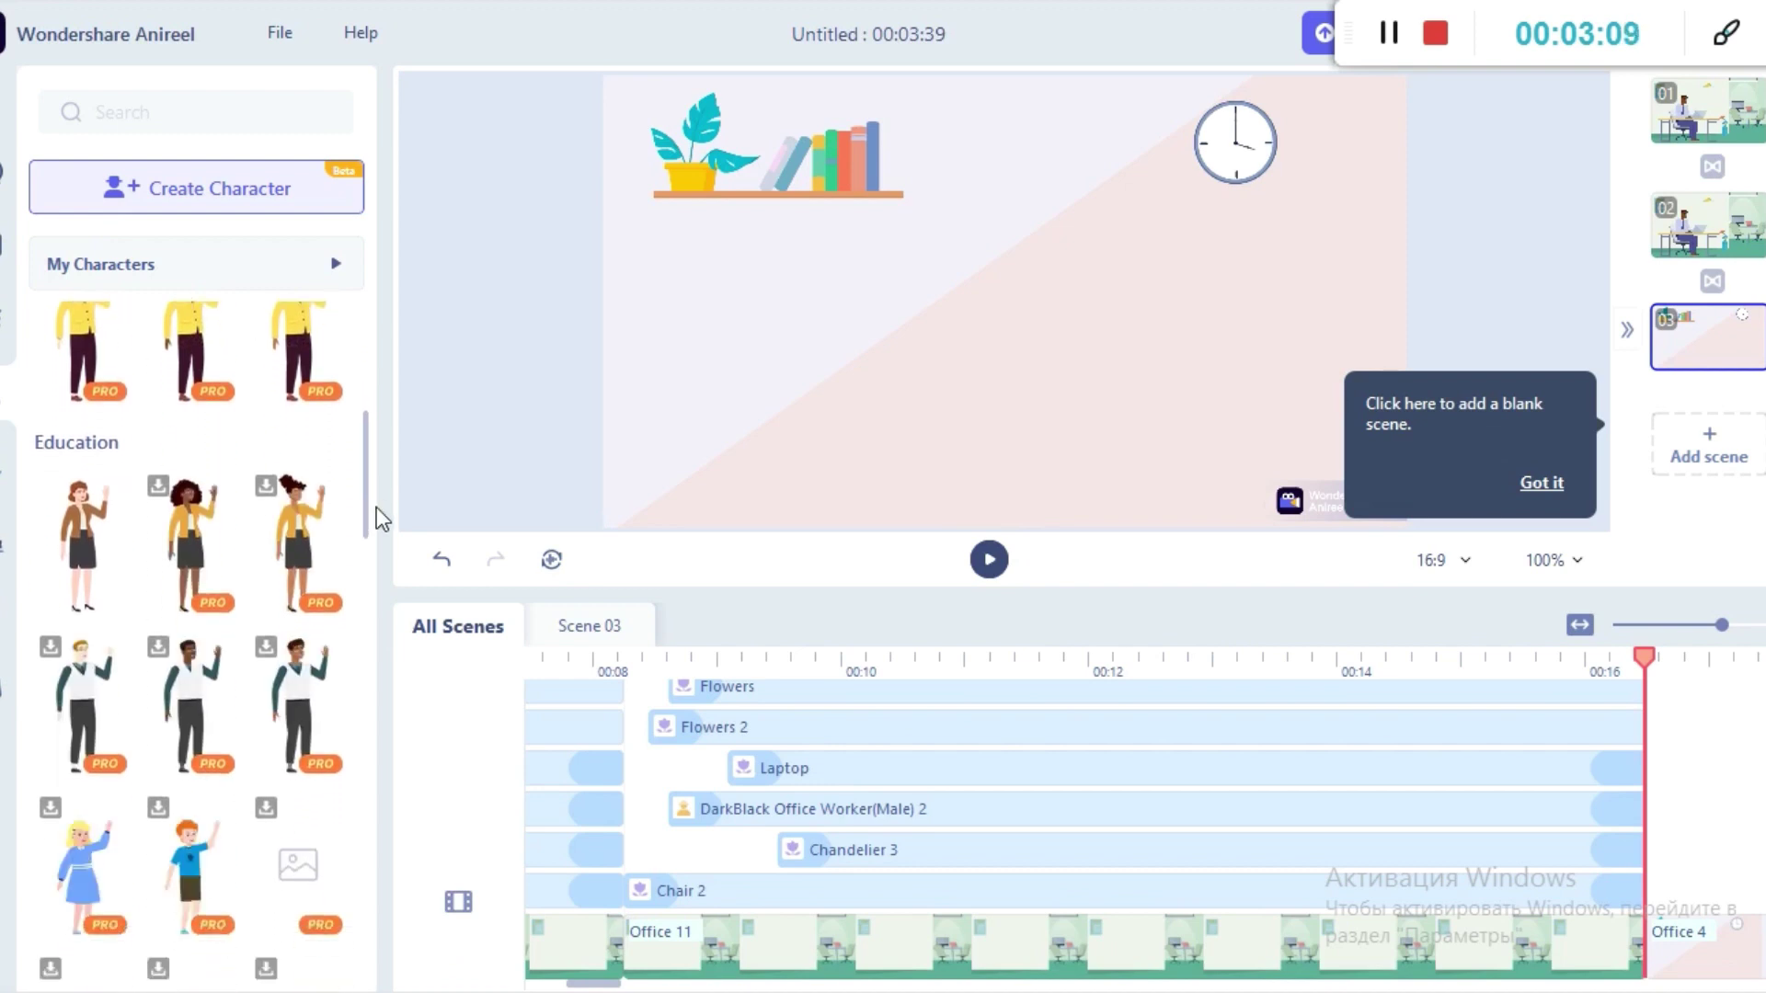
click(77, 564)
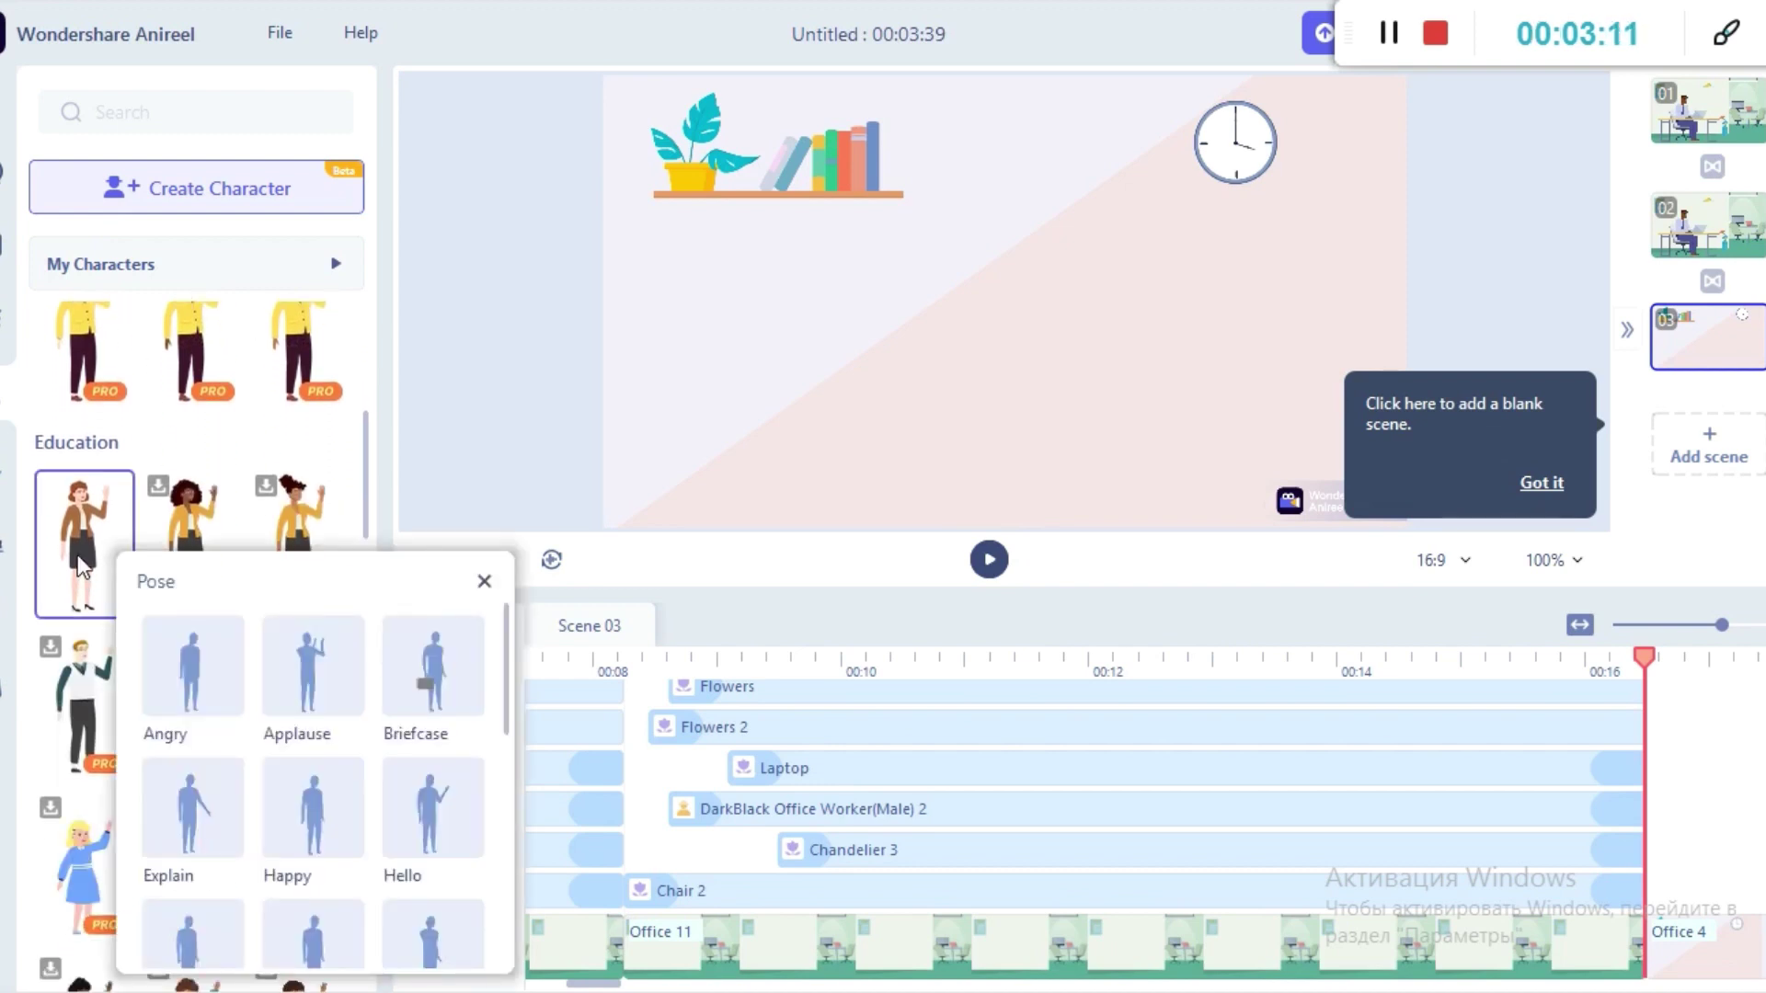
drag(512, 697, 506, 900)
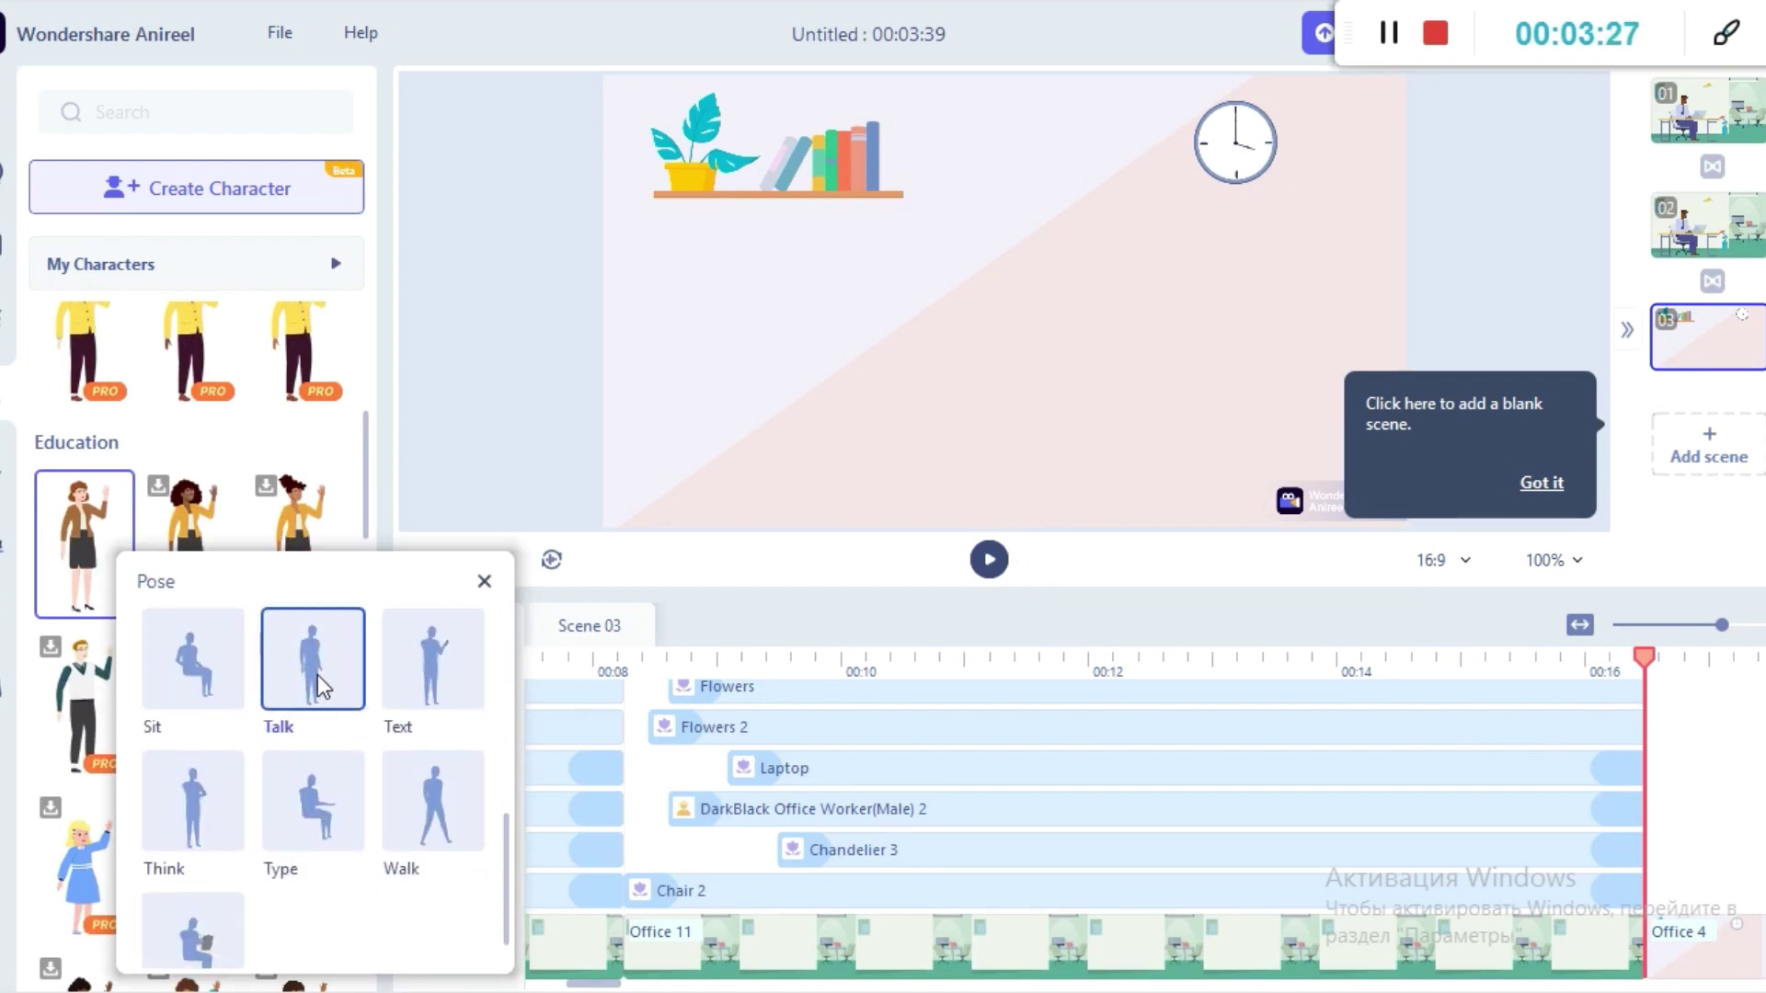
click(92, 589)
drag(612, 369, 830, 344)
drag(909, 495, 968, 589)
drag(856, 406, 935, 342)
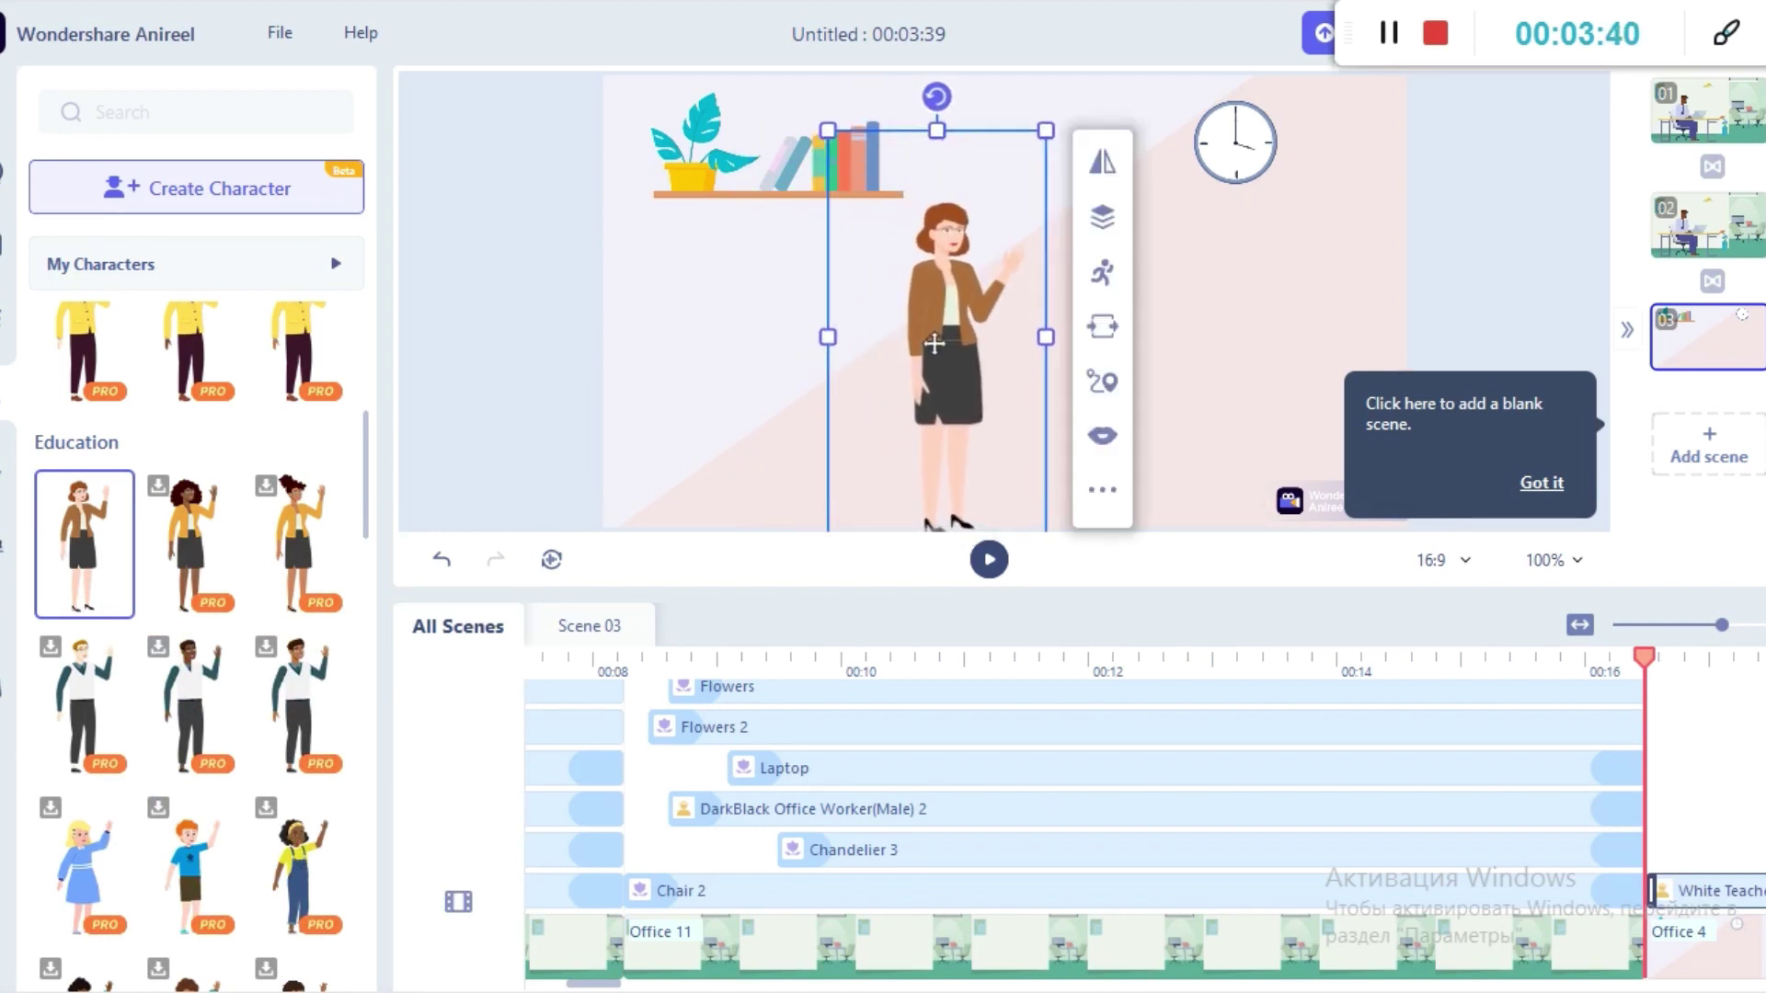
click(643, 422)
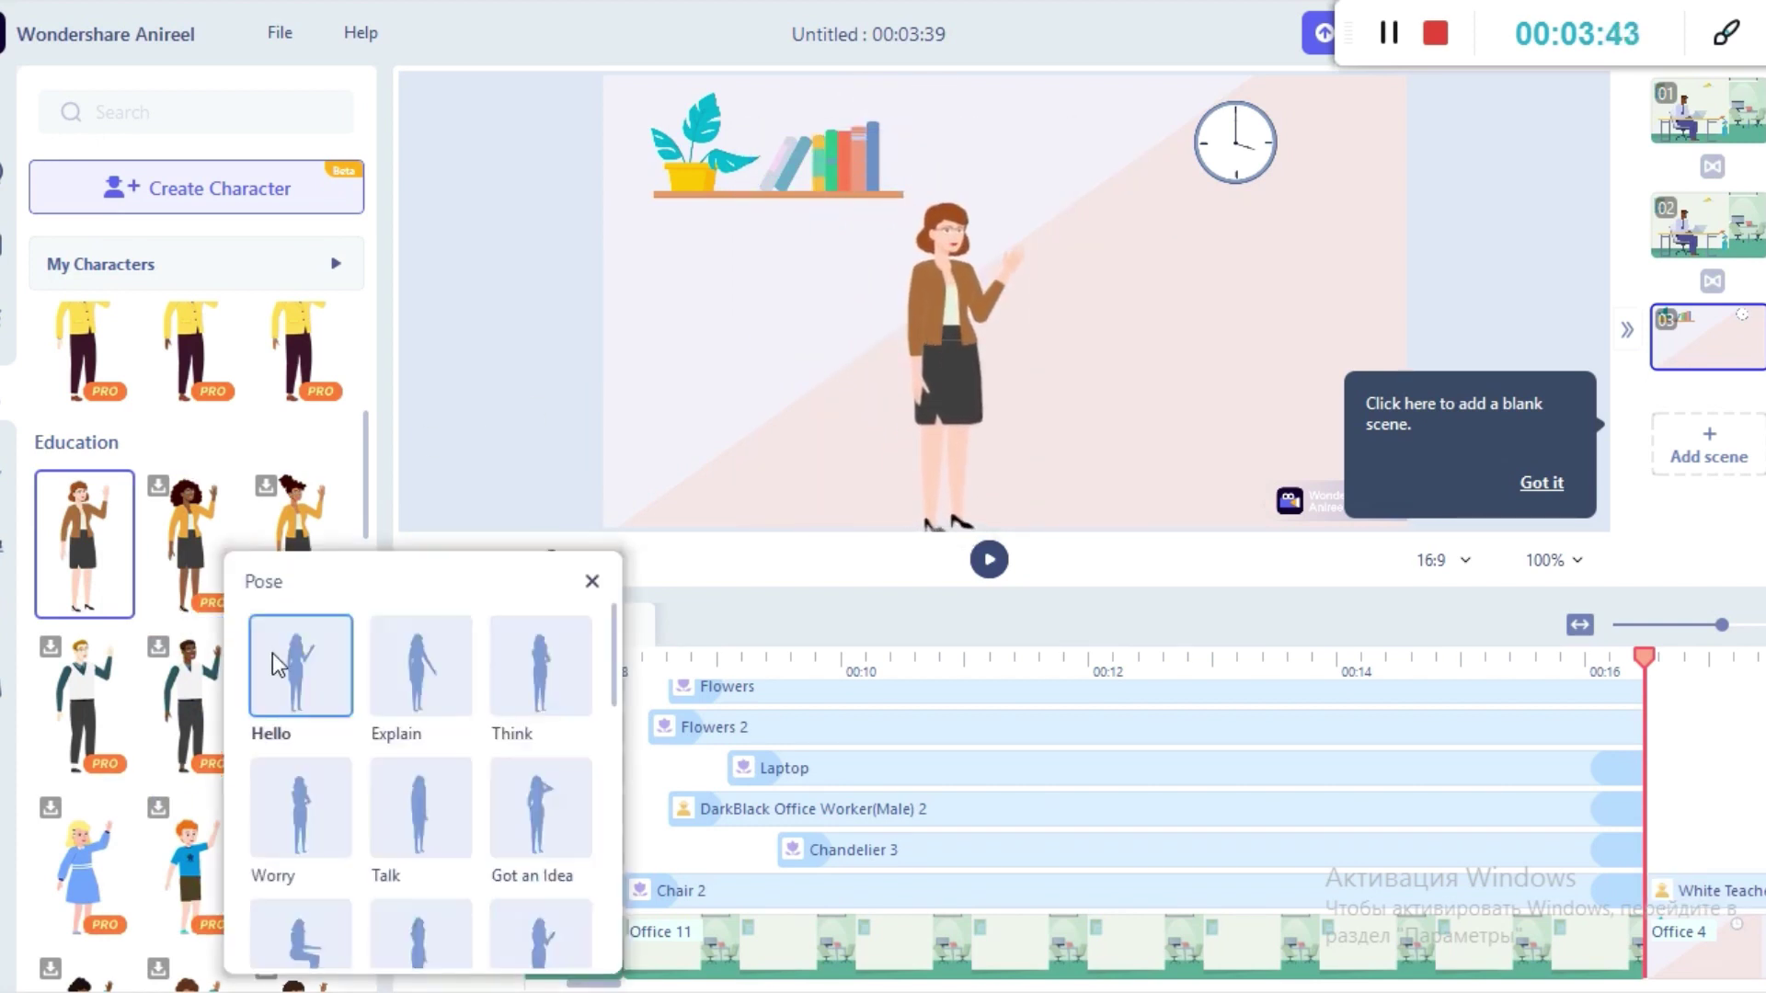
drag(364, 471, 385, 736)
- Add the yellow-topped desk from the Office props to scene 03 and enlarge it
click(5, 467)
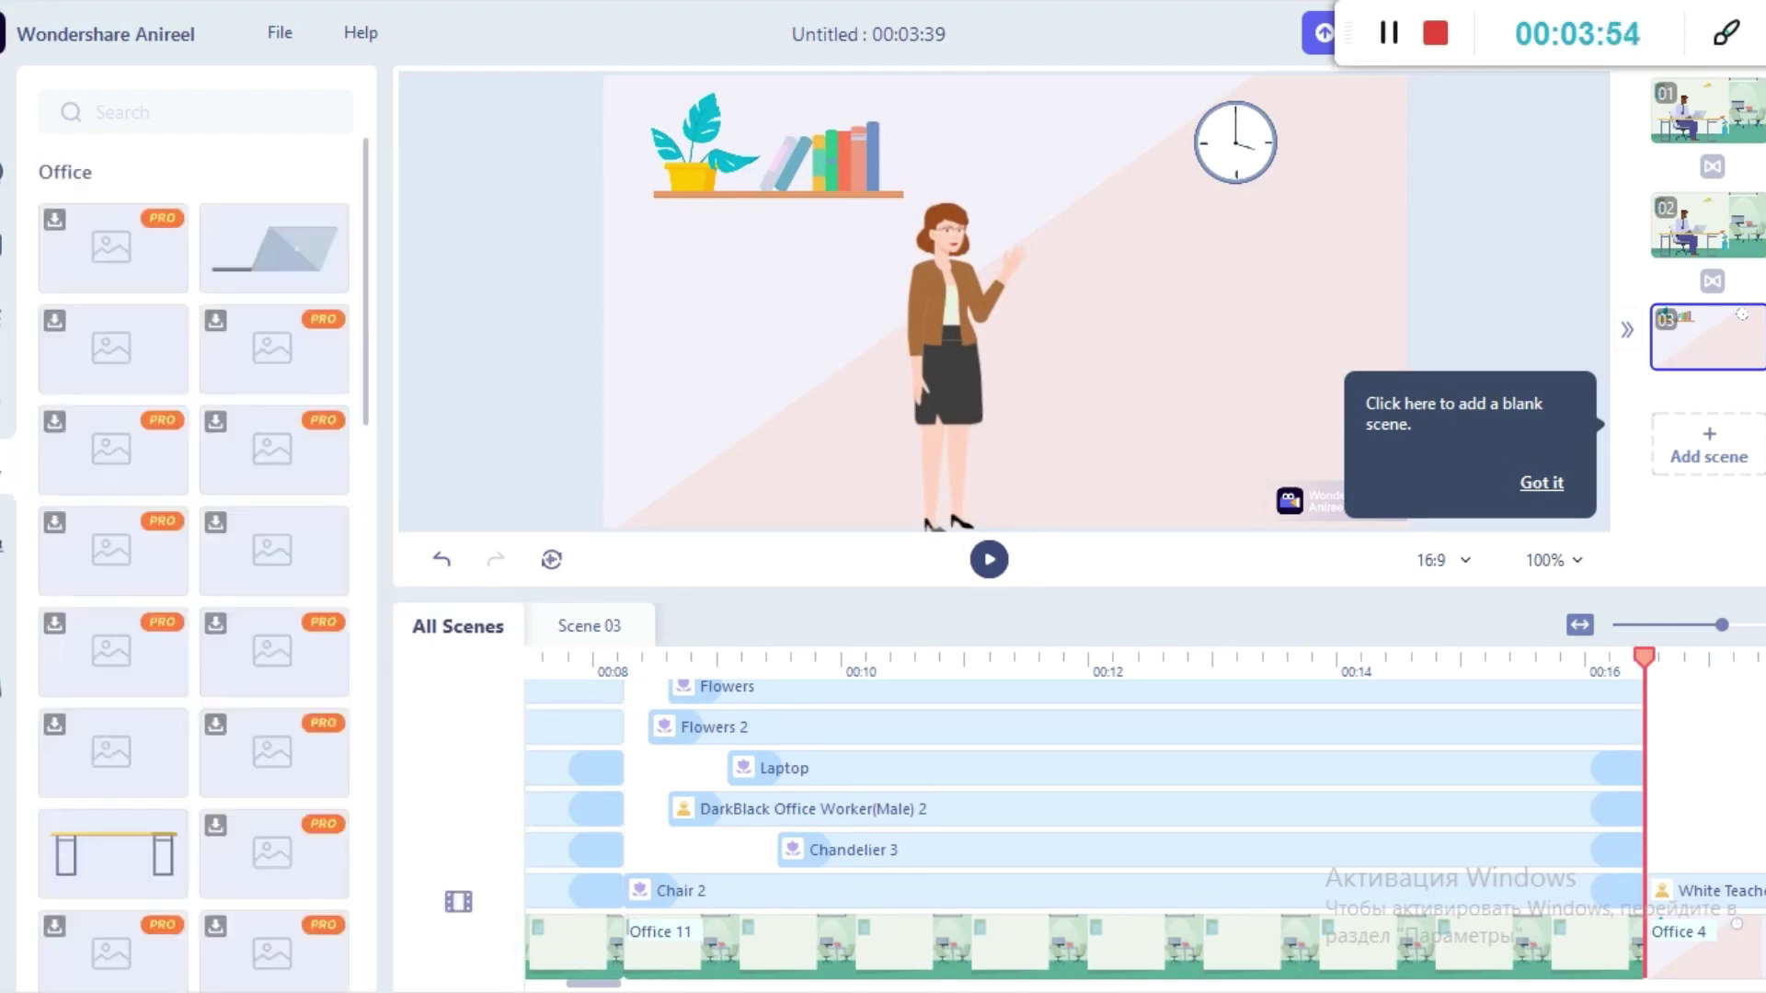
drag(367, 248, 401, 287)
scroll(144, 371, up, 2)
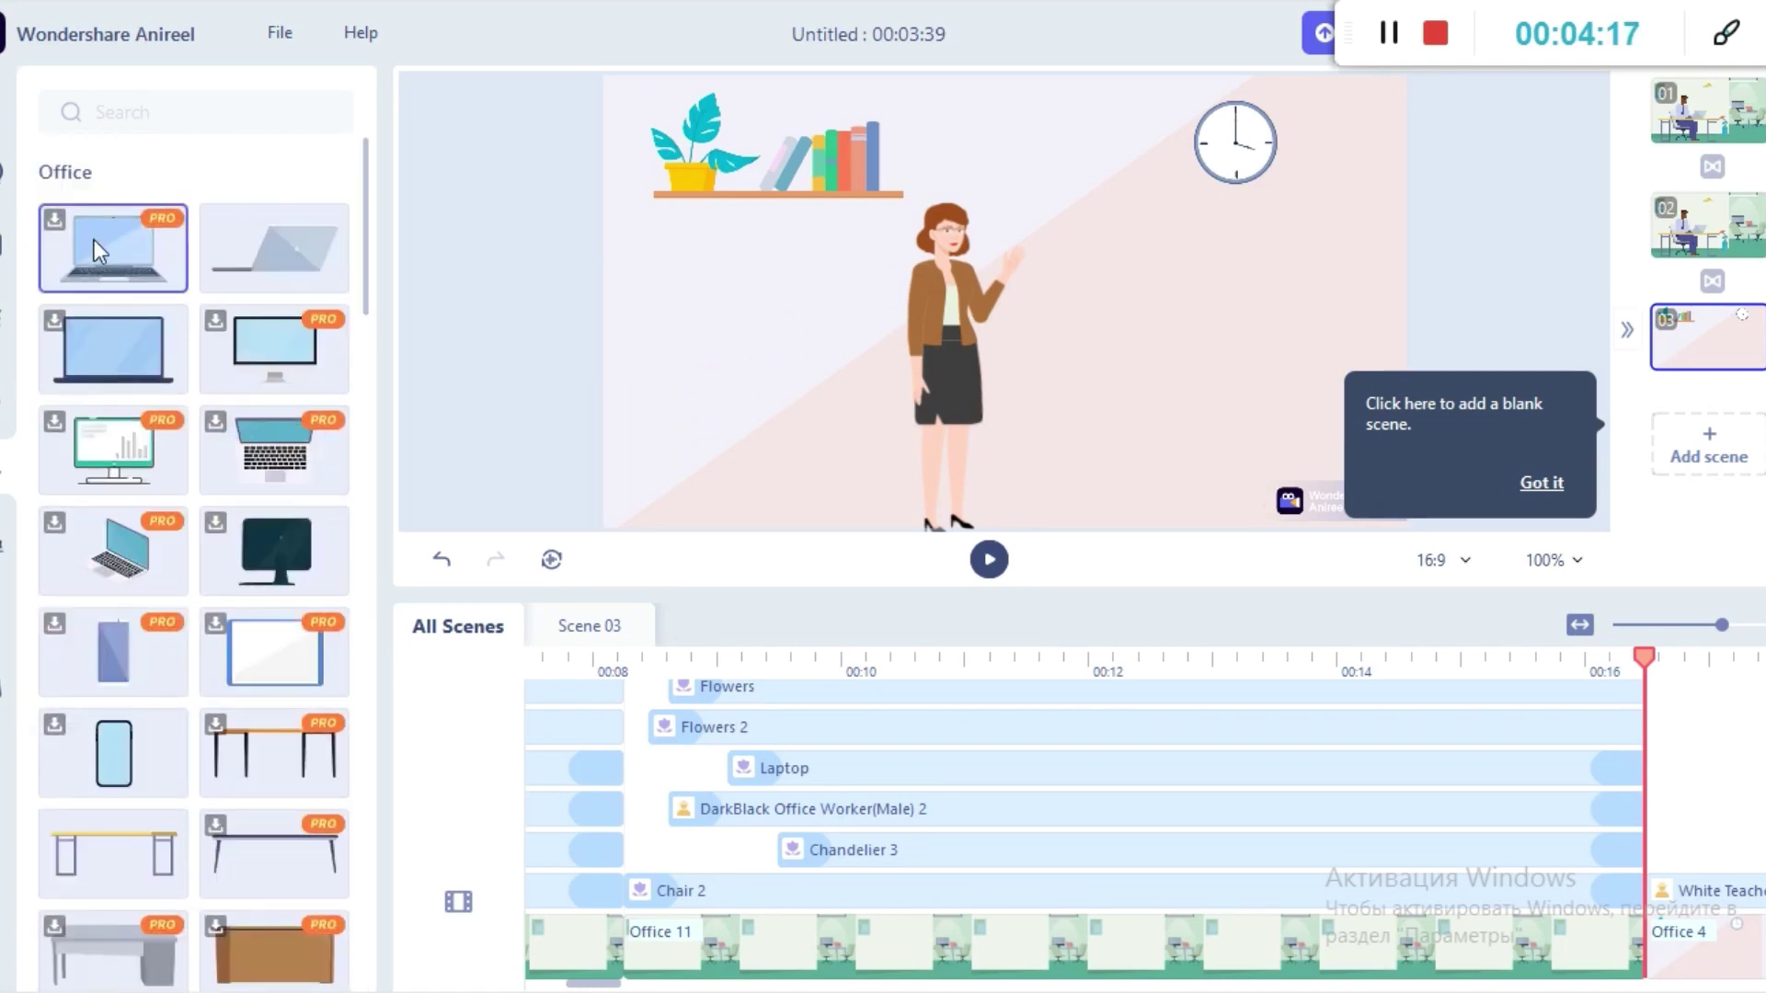
click(112, 853)
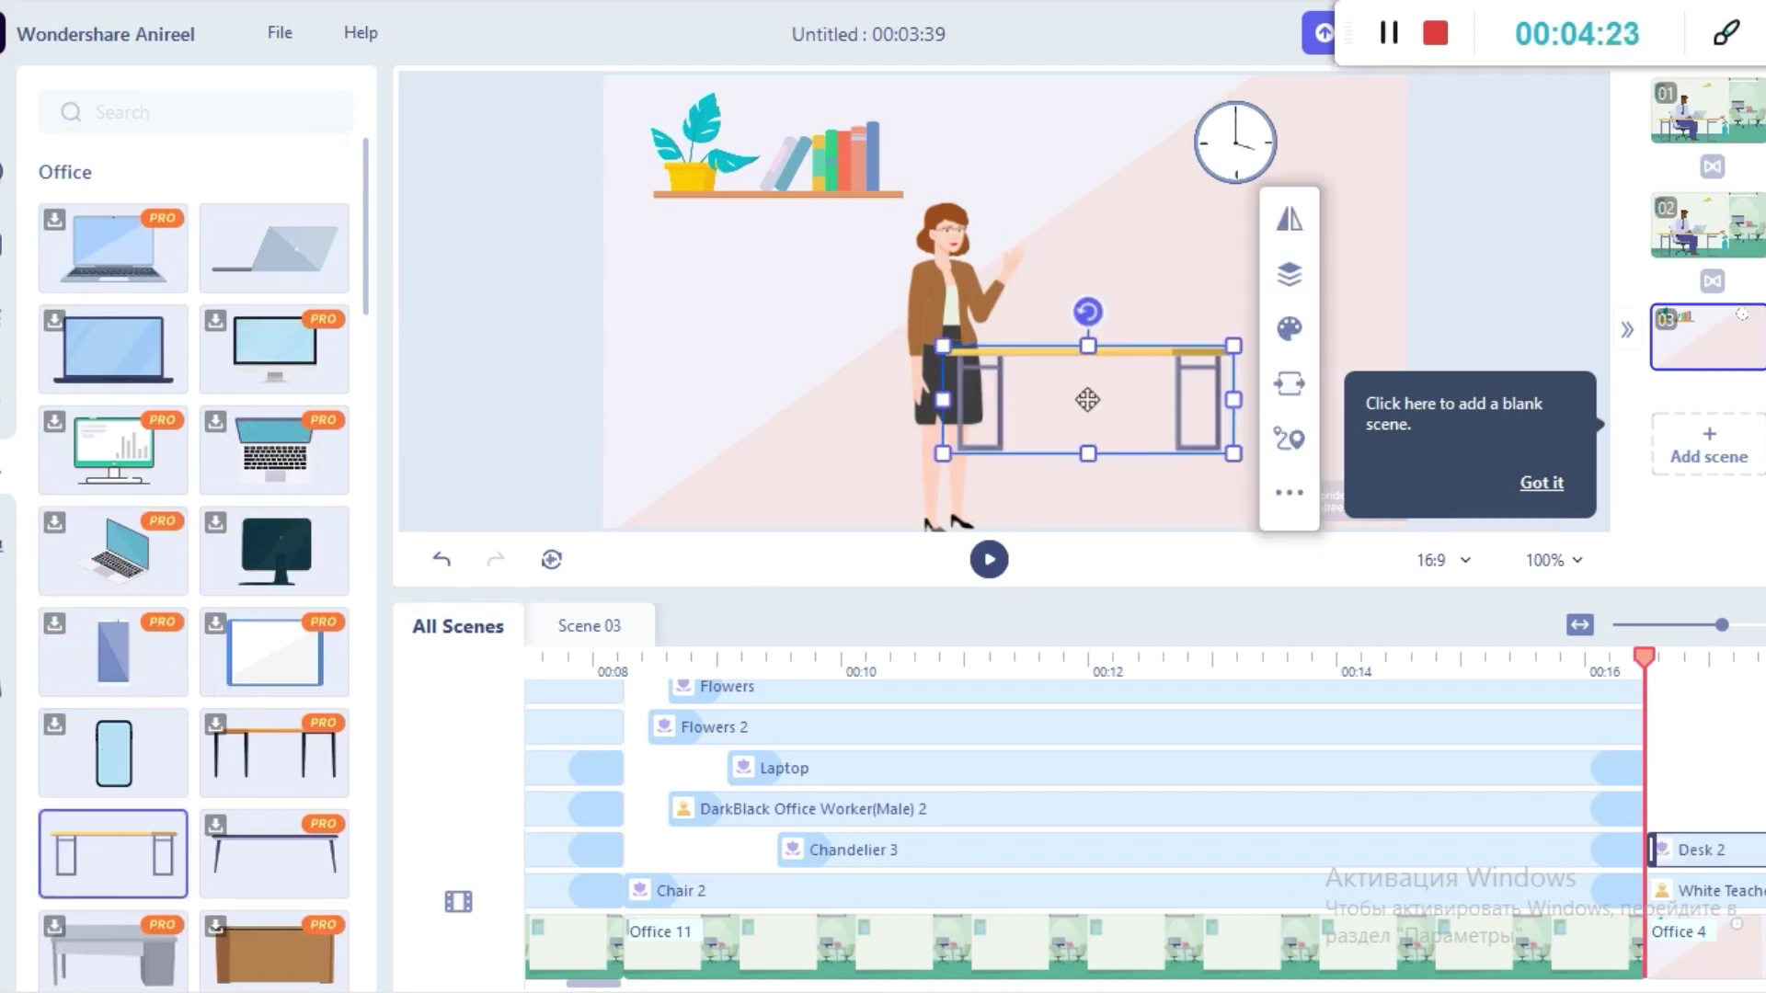
drag(1190, 454, 1360, 584)
- Arrange the desk in front of the teacher and shift the teacher slightly left, making her a little larger
drag(984, 261, 906, 261)
drag(1161, 395, 954, 347)
click(873, 276)
drag(970, 123, 1051, 113)
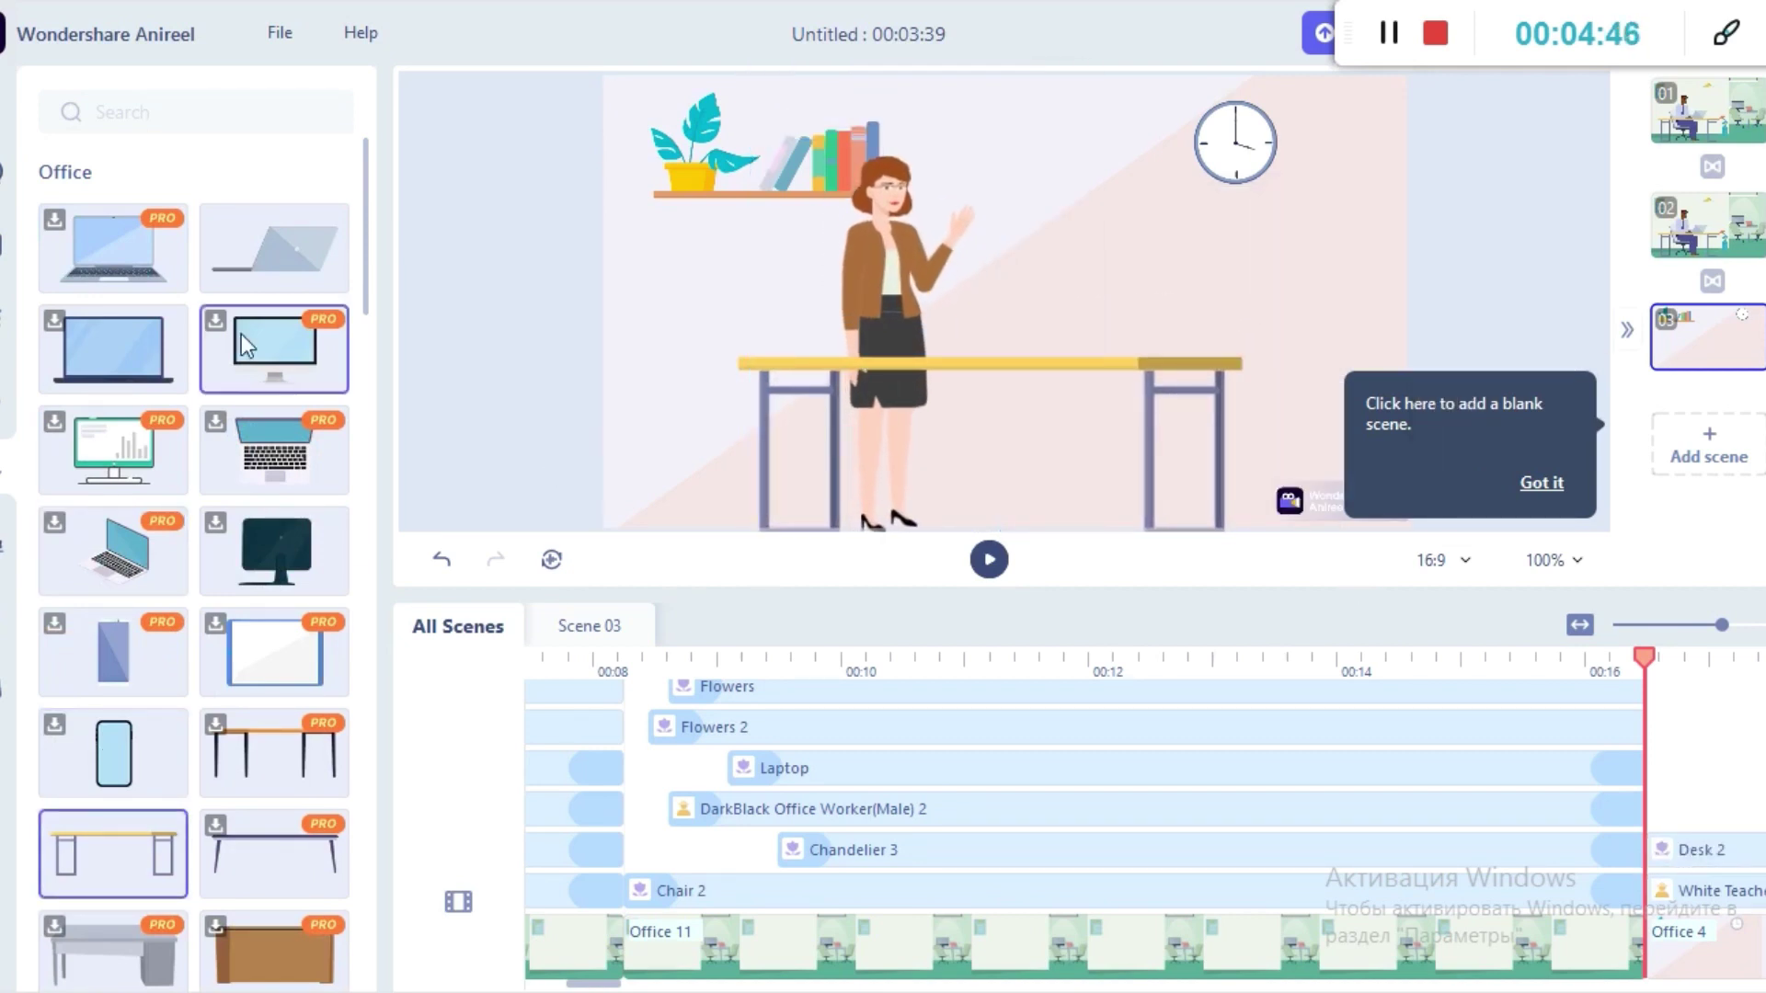
- Place the open grey side-view laptop on the right half of the desk and browse further Office props
click(274, 249)
drag(892, 221, 1063, 338)
click(977, 259)
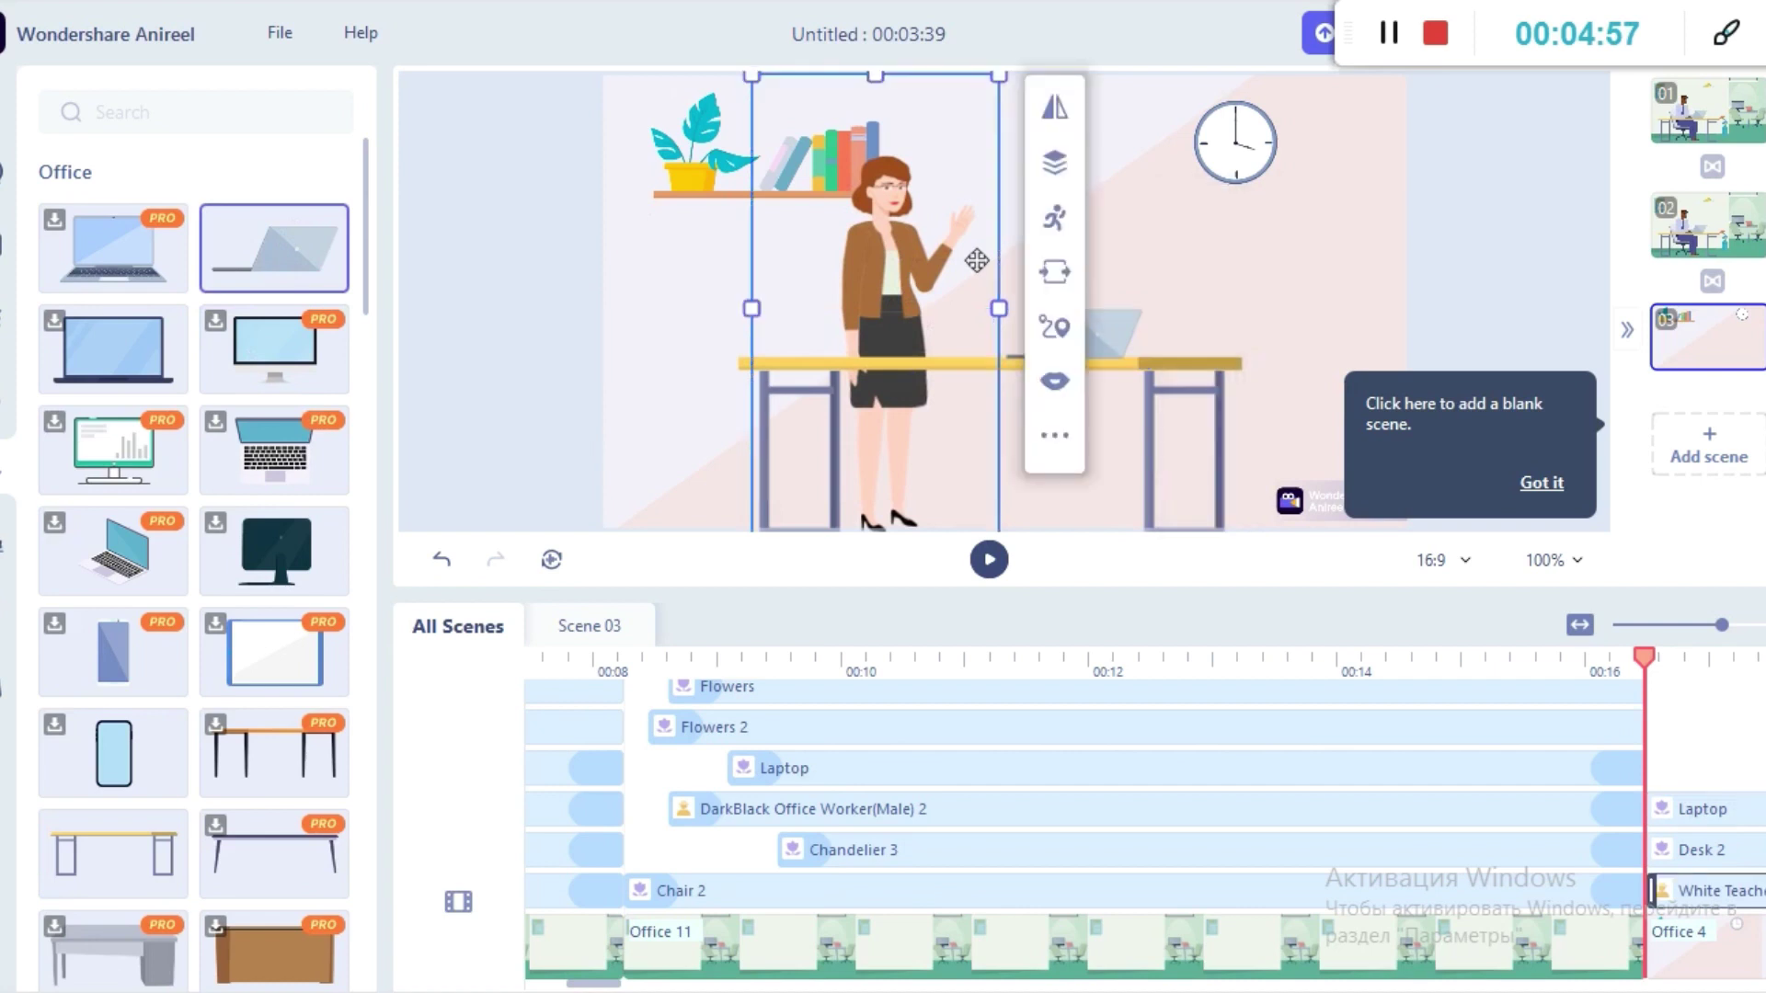
click(699, 348)
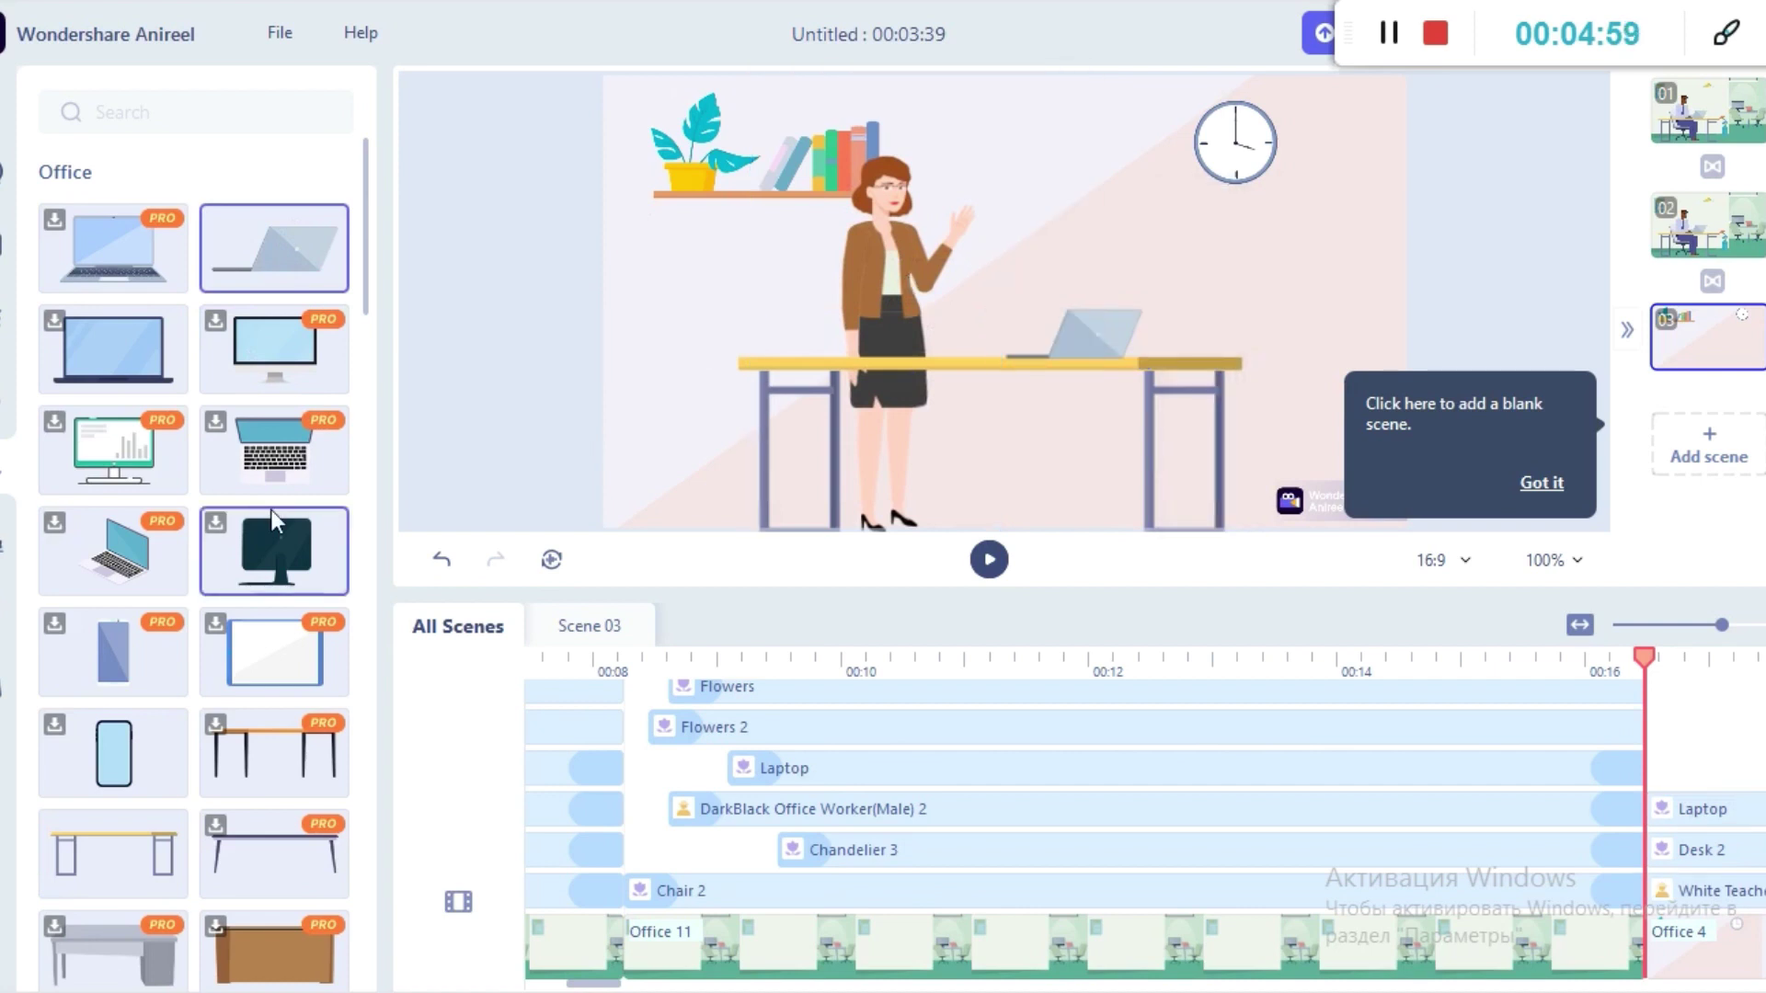
click(366, 379)
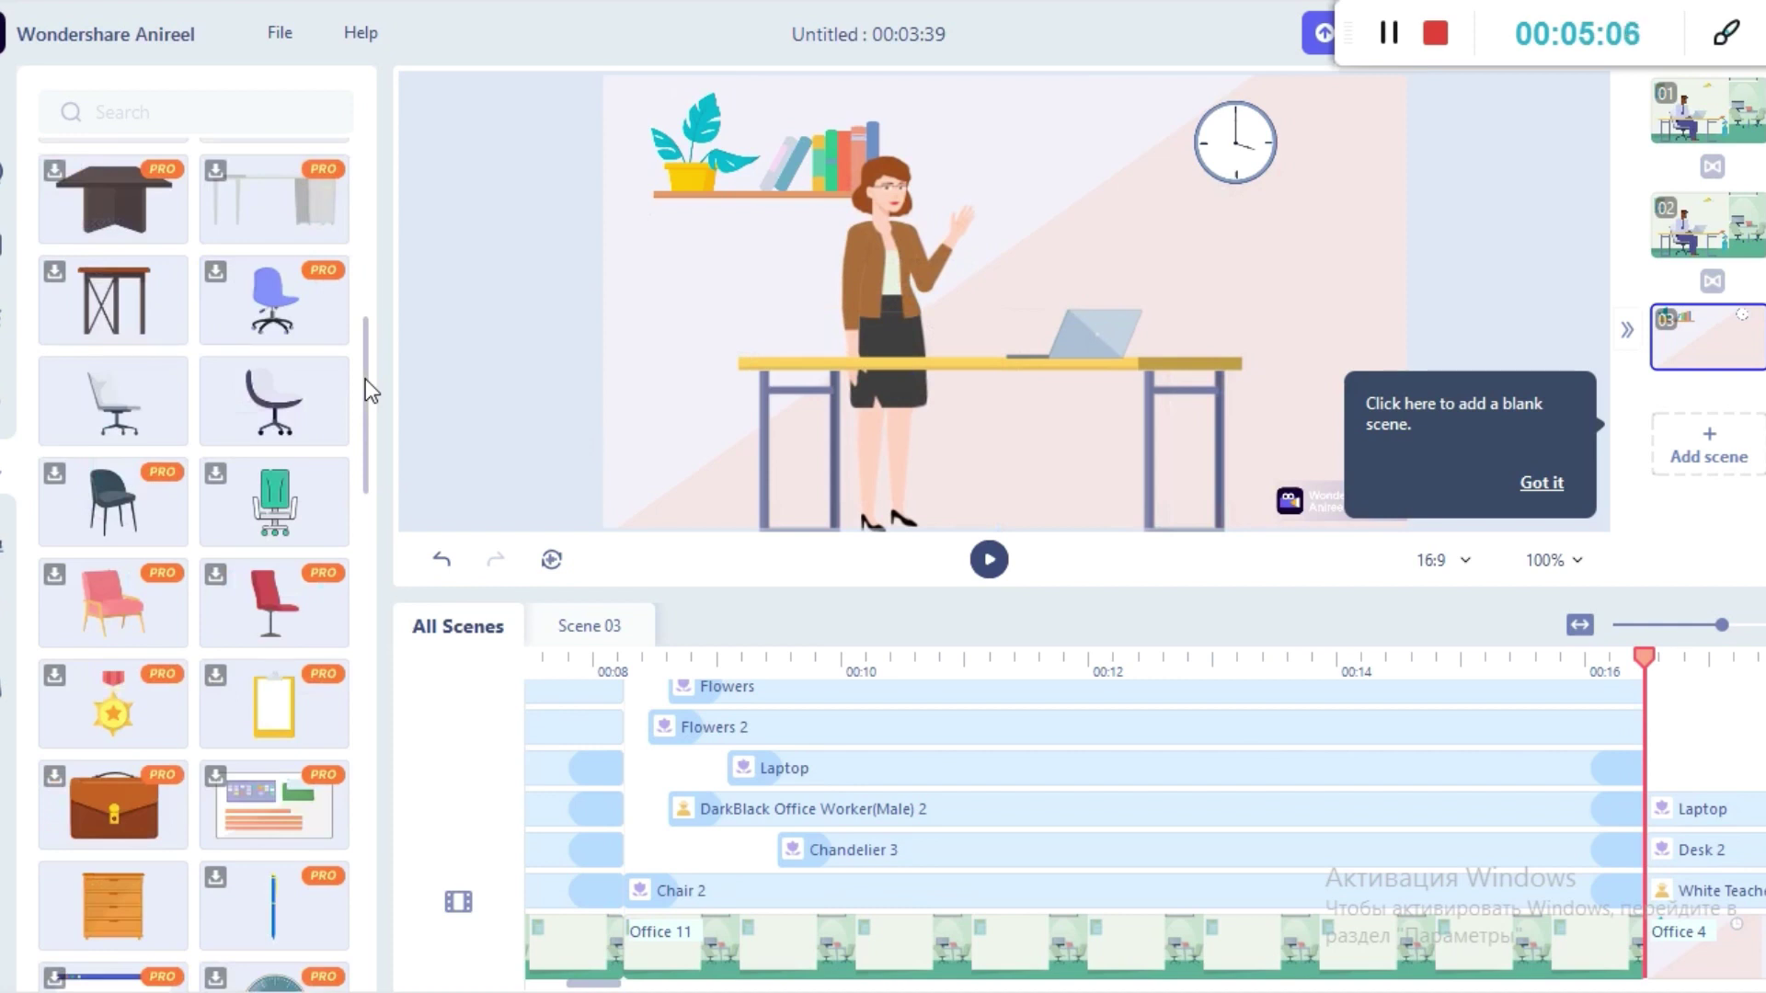
- Add the free grey office chair from the Office props, enlarge it and send it to the back layer behind the desk and teacher
mouse_move(366, 379)
mouse_down()
mouse_move(362, 324)
mouse_move(366, 405)
mouse_up()
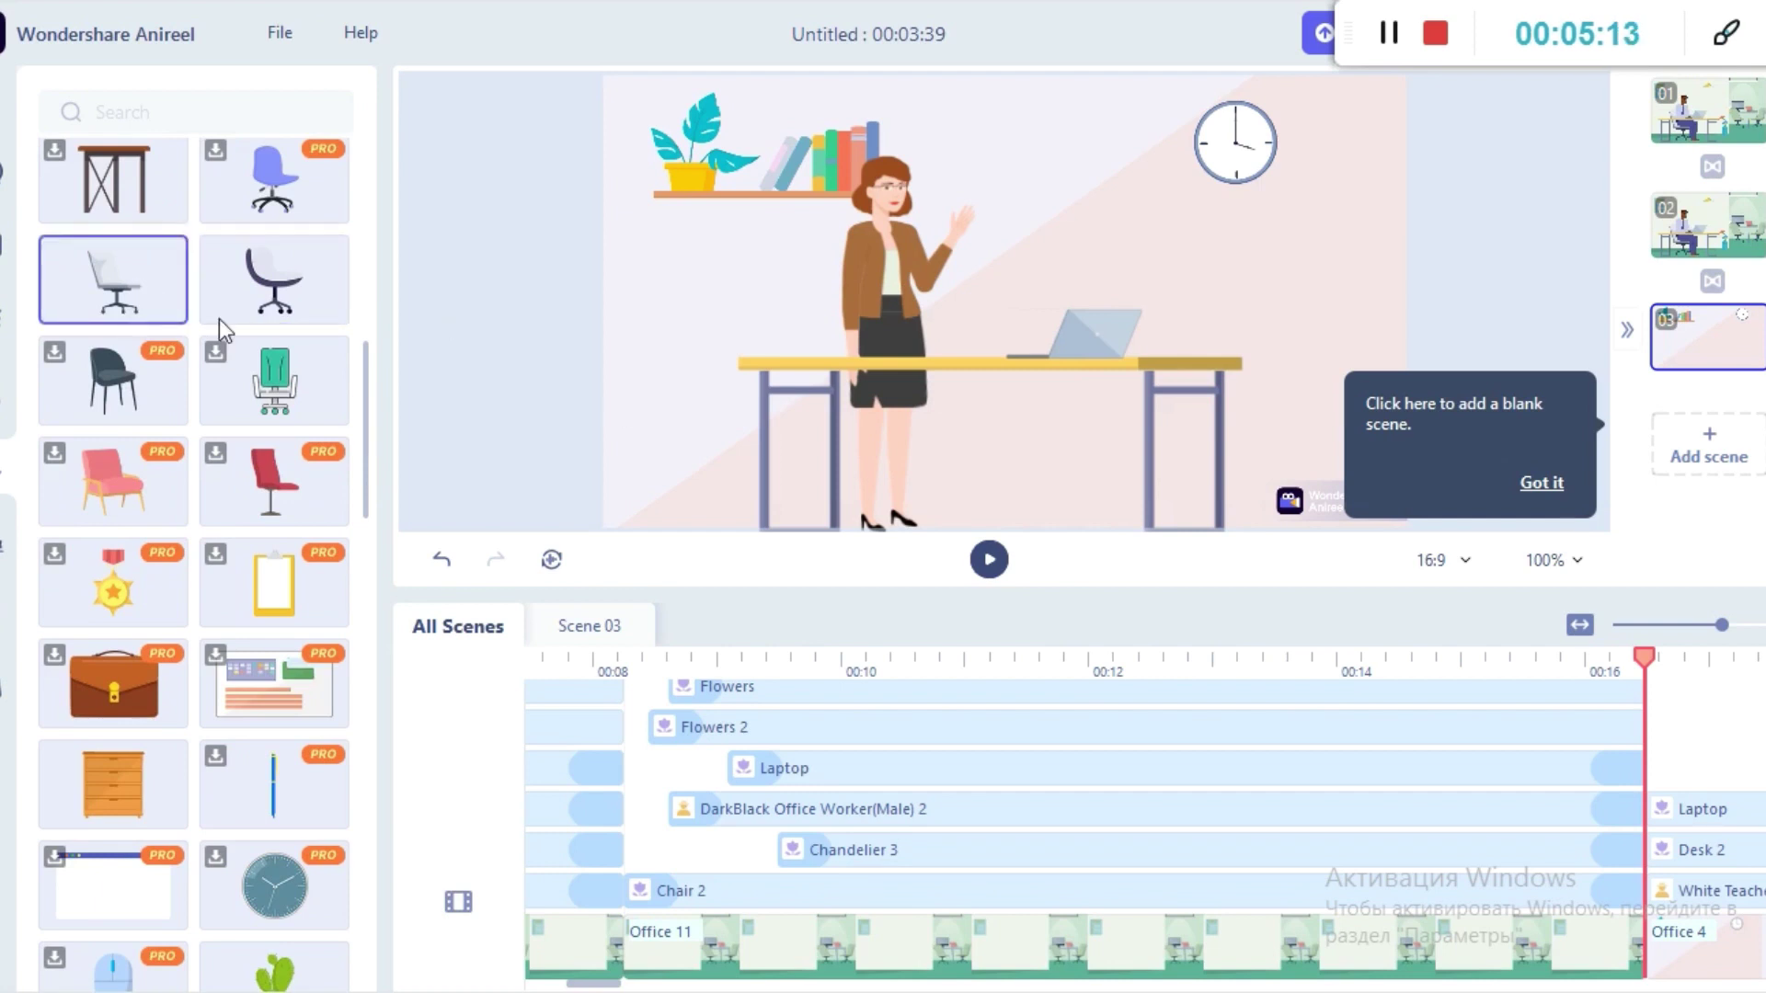
drag(134, 285, 723, 355)
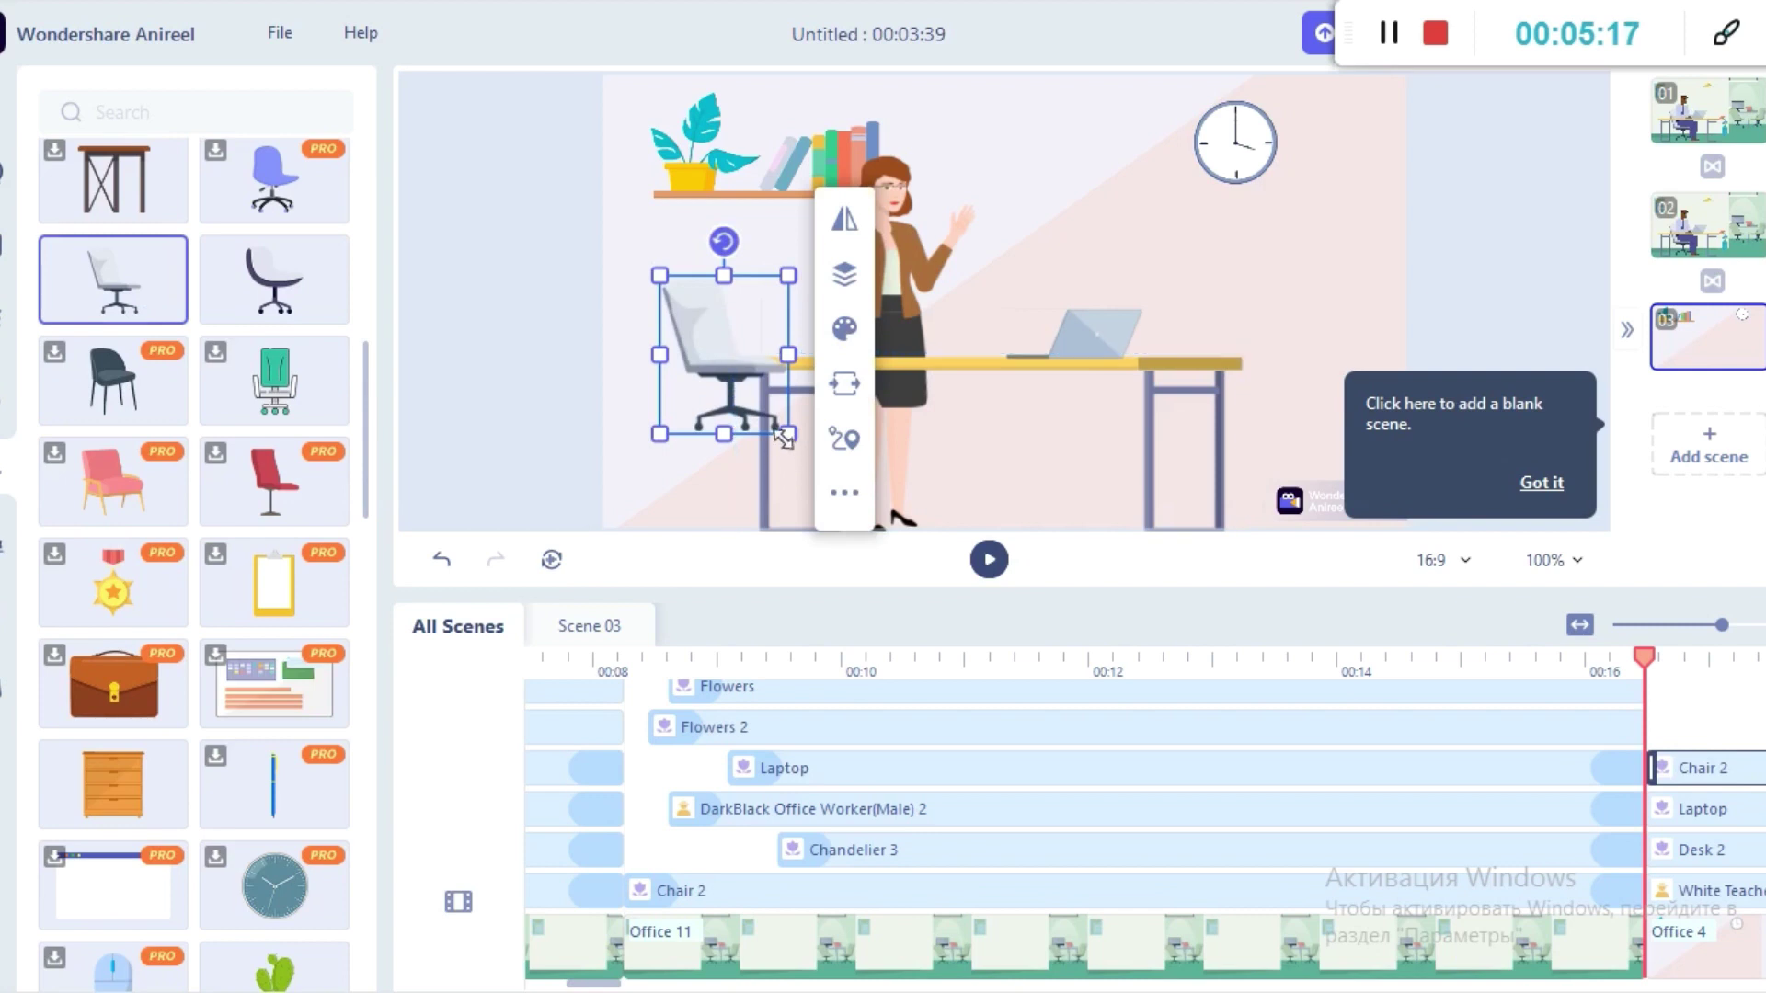
drag(789, 434, 857, 536)
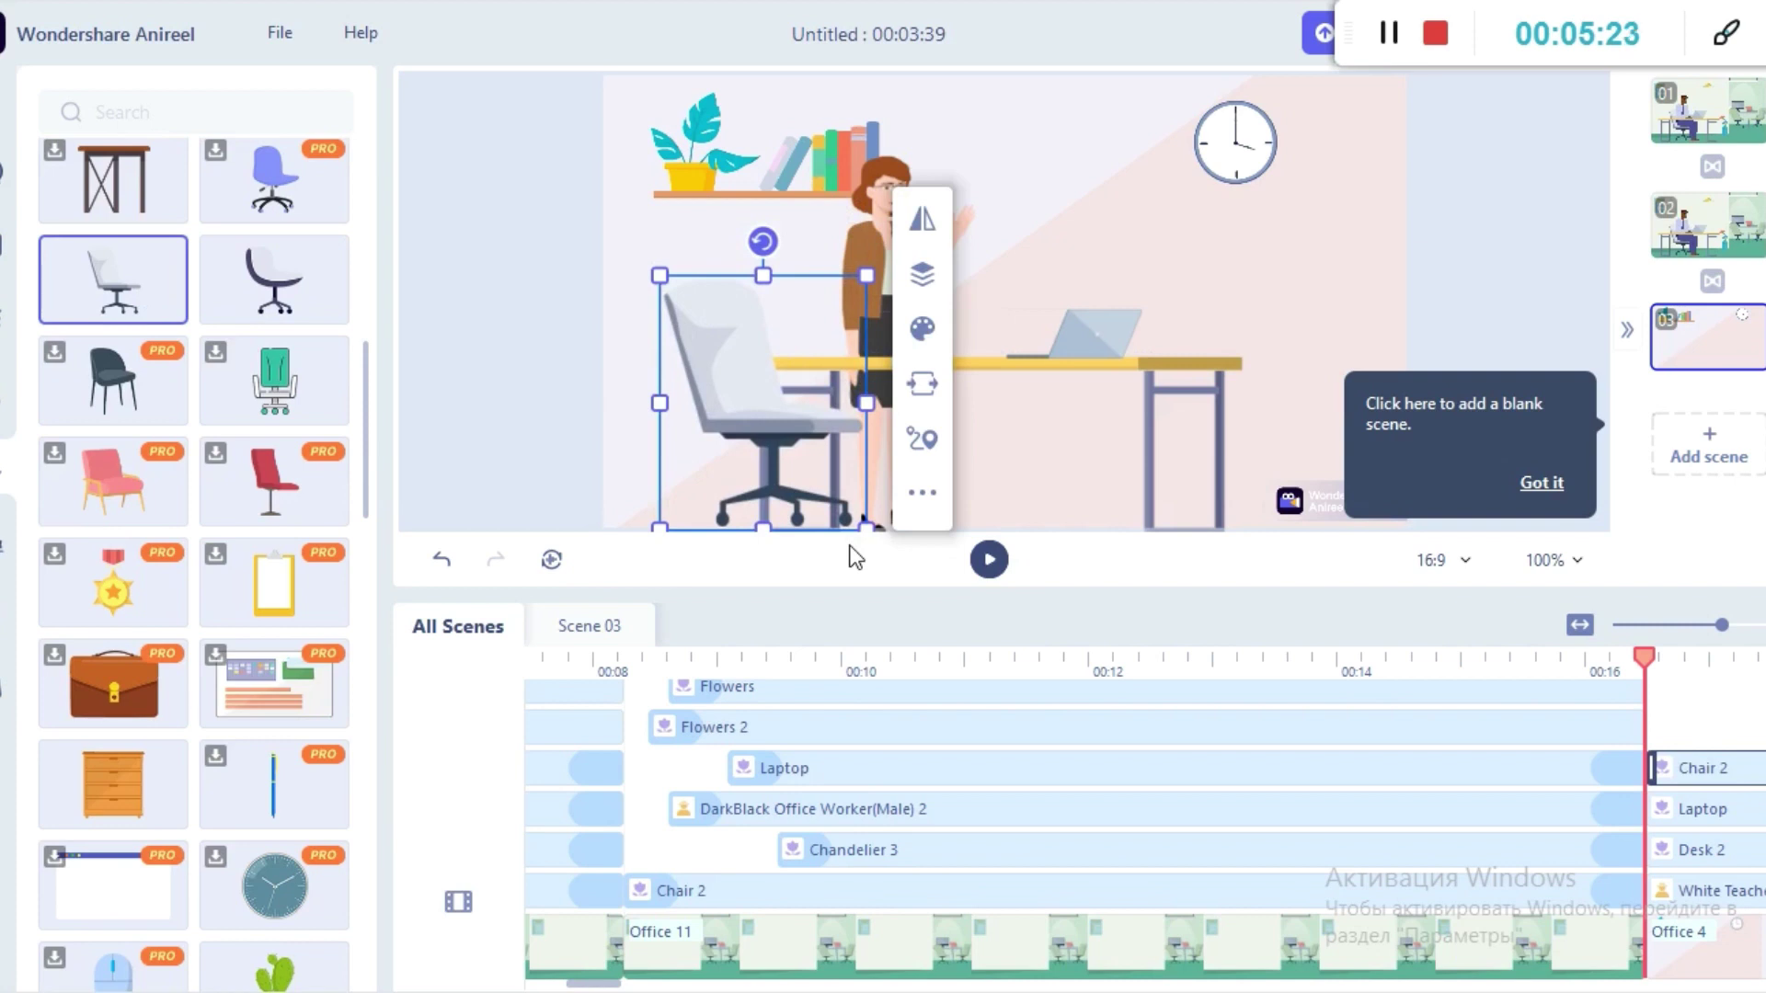
click(923, 384)
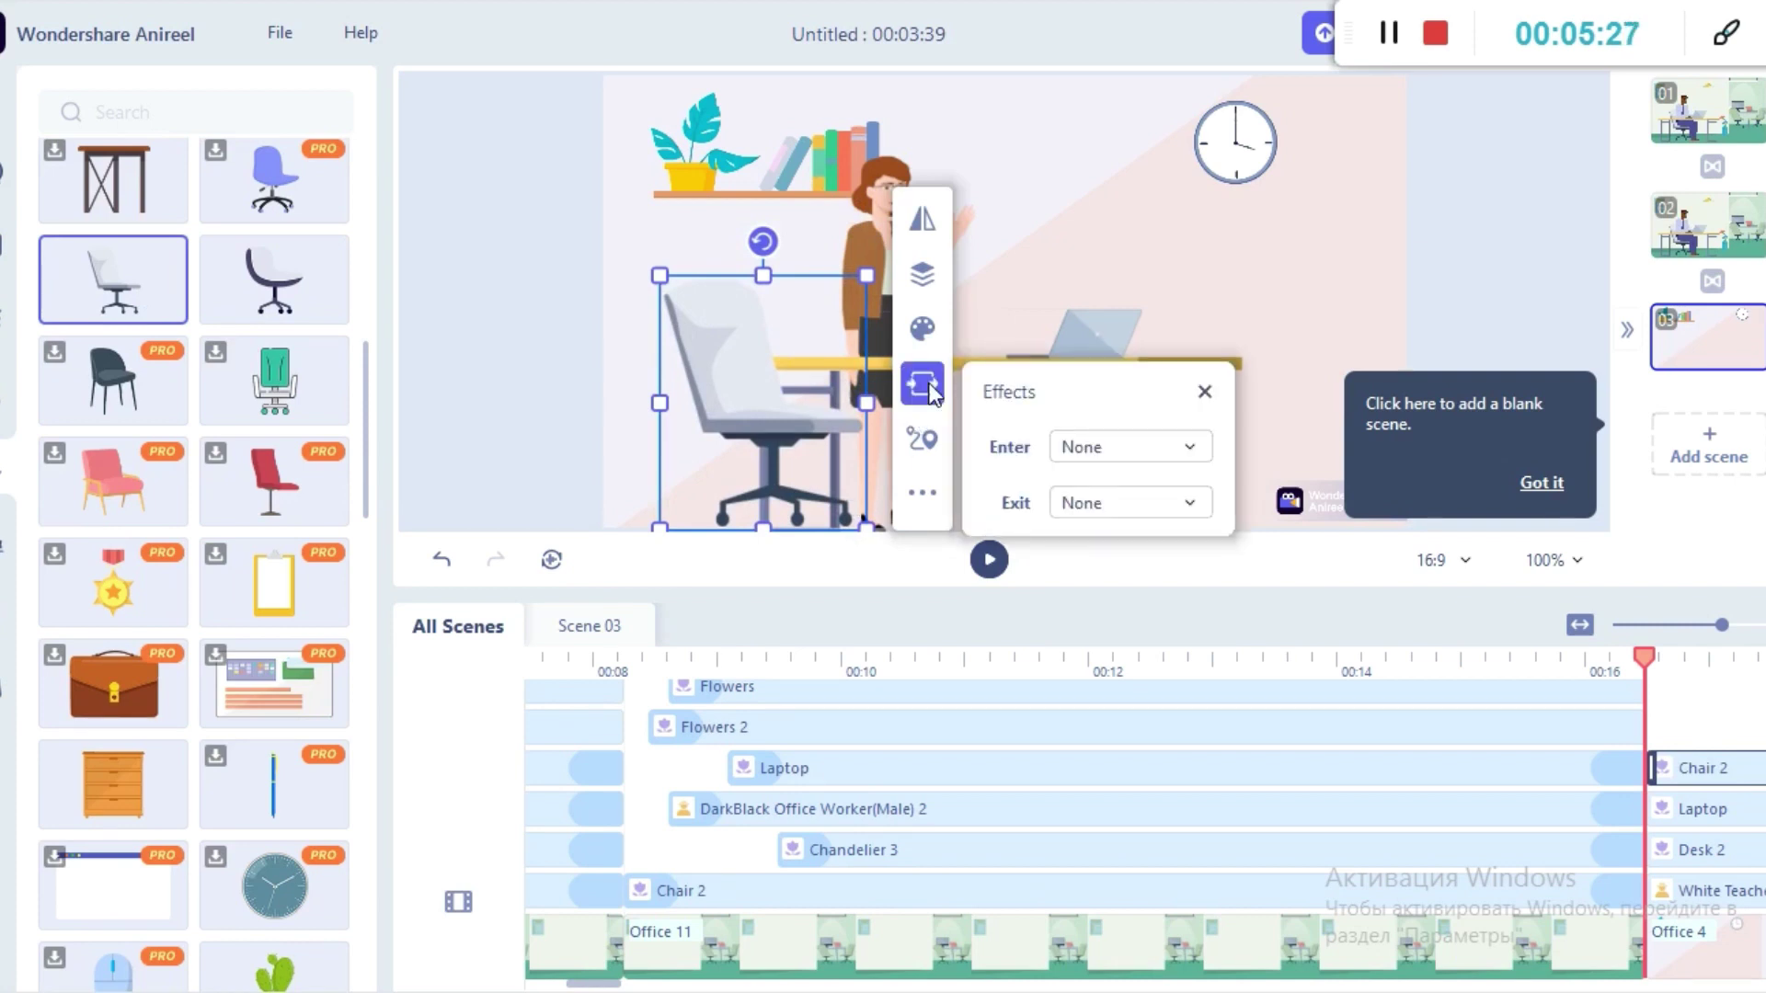
click(922, 276)
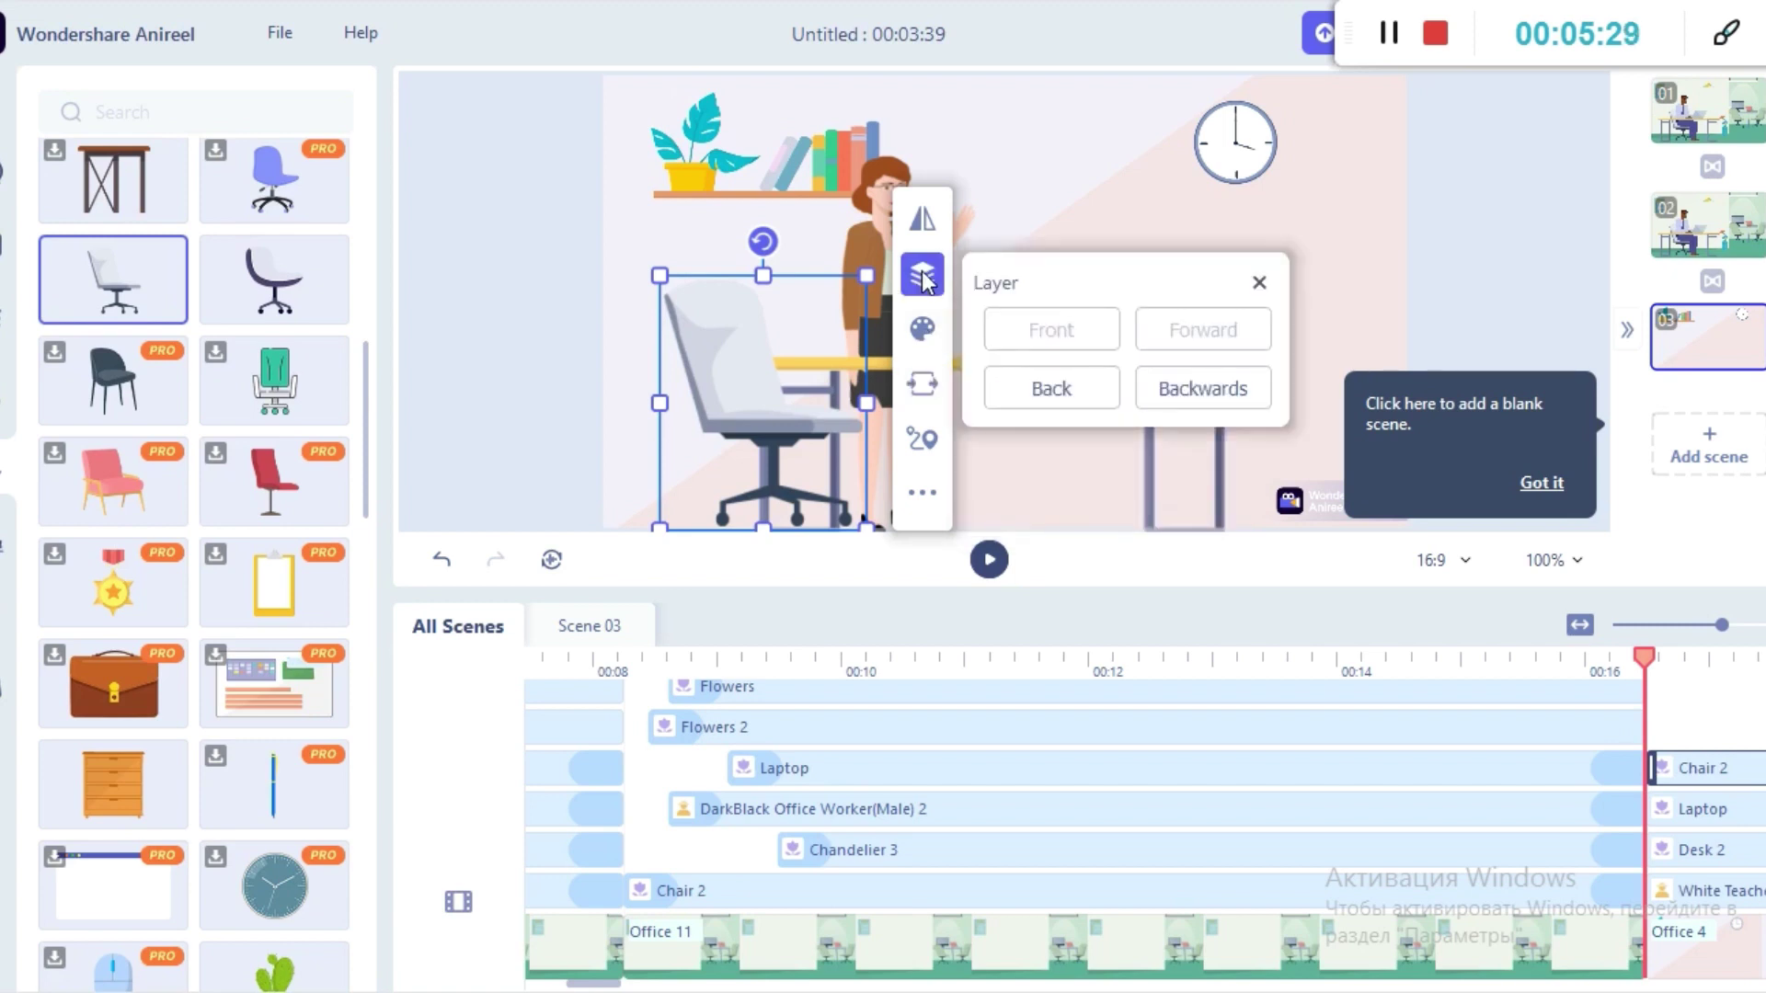
click(1060, 394)
click(635, 490)
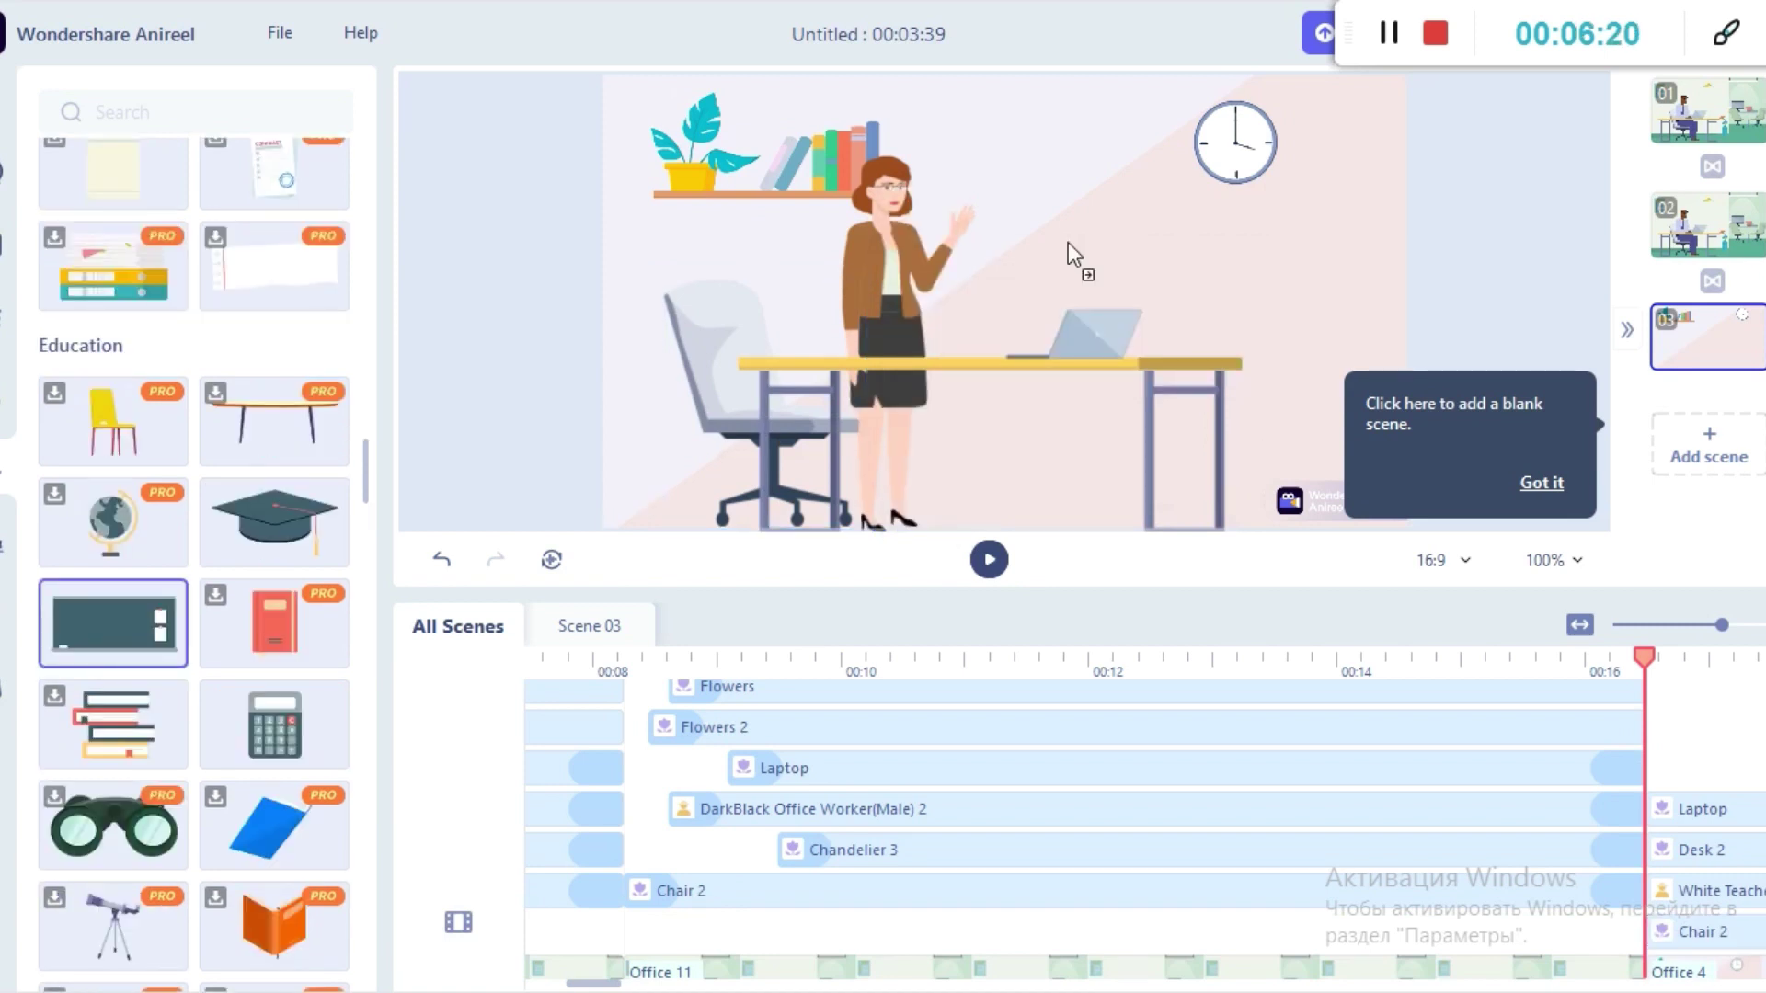
- Place the Education blackboard beside the teacher, enlarge it to cover the wall and layer it behind the desk and teacher
drag(1065, 261, 1067, 244)
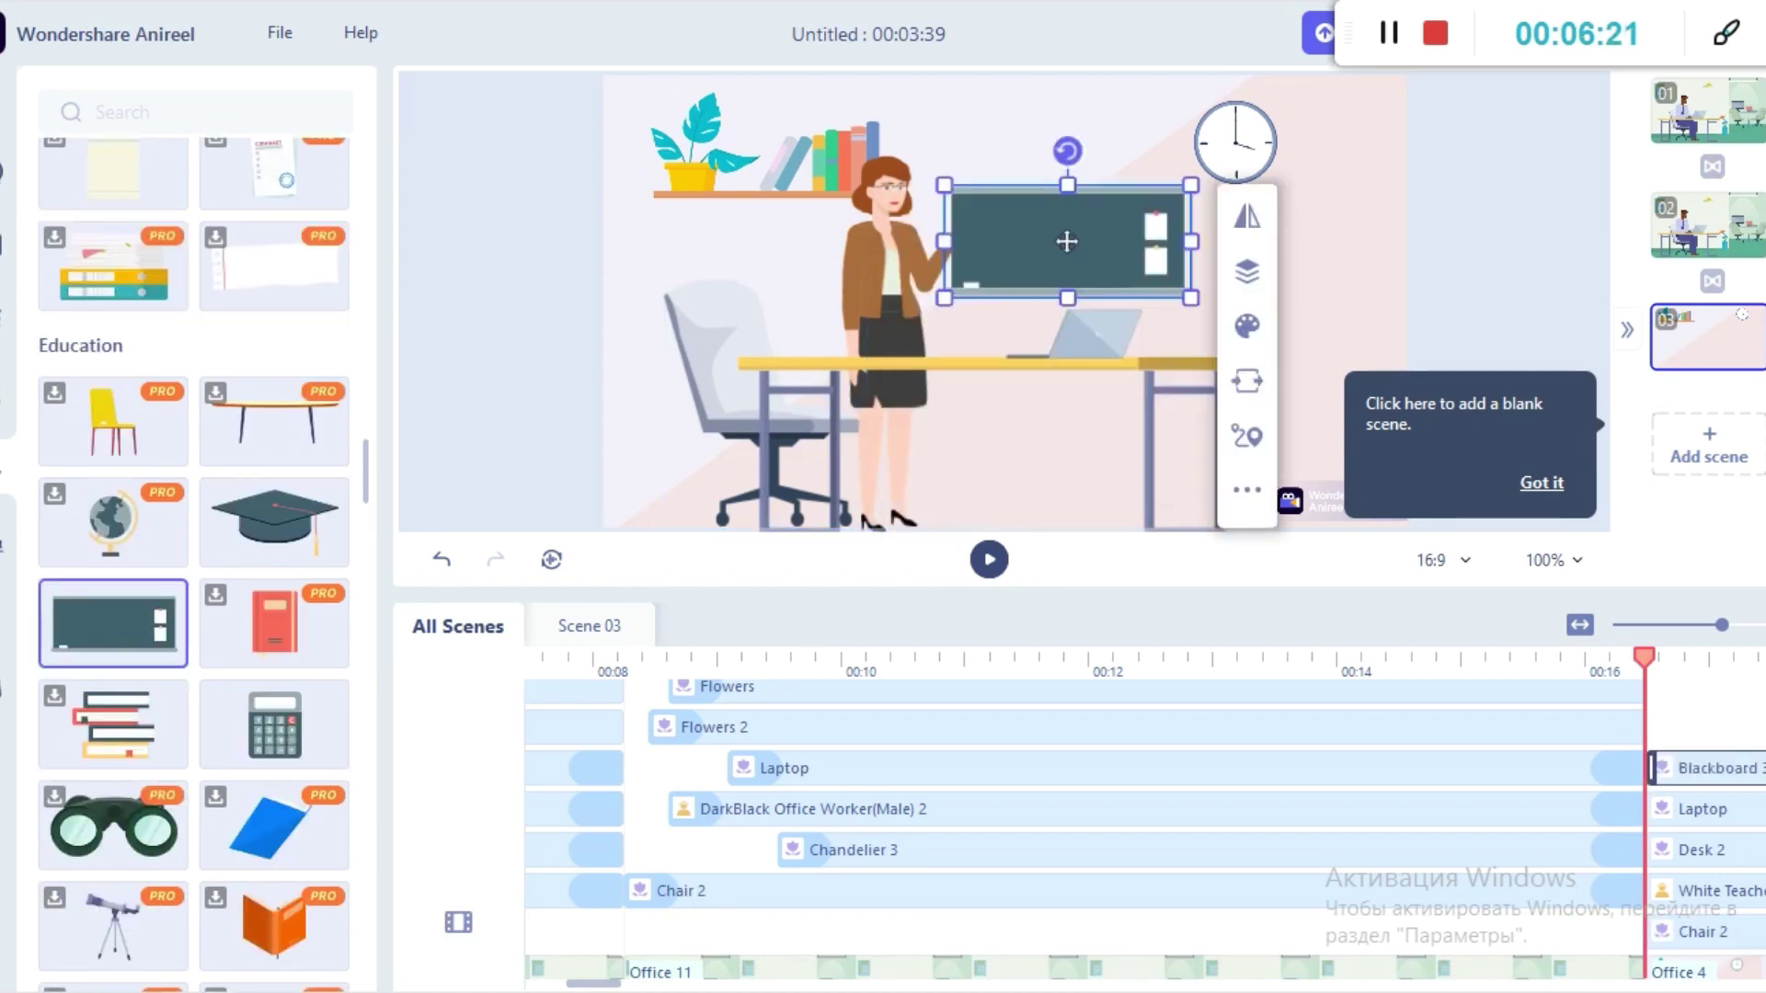
drag(1191, 298, 1329, 477)
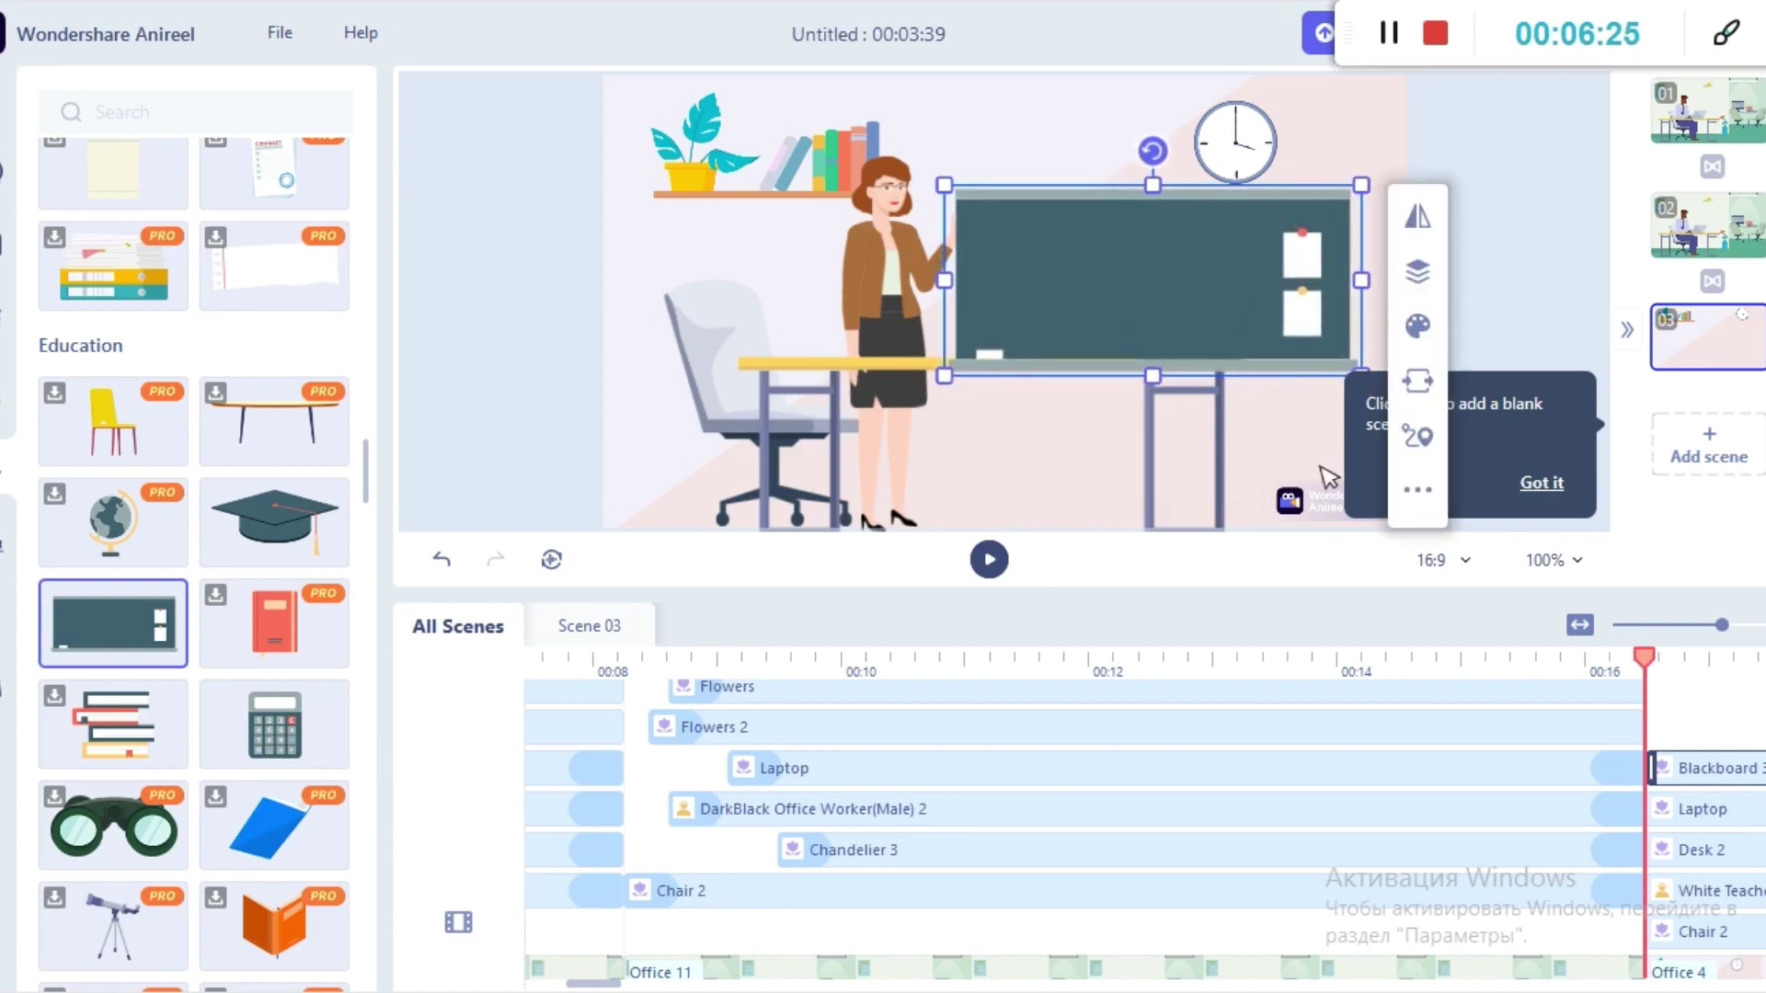
drag(1360, 185, 1393, 170)
drag(1168, 171, 1168, 102)
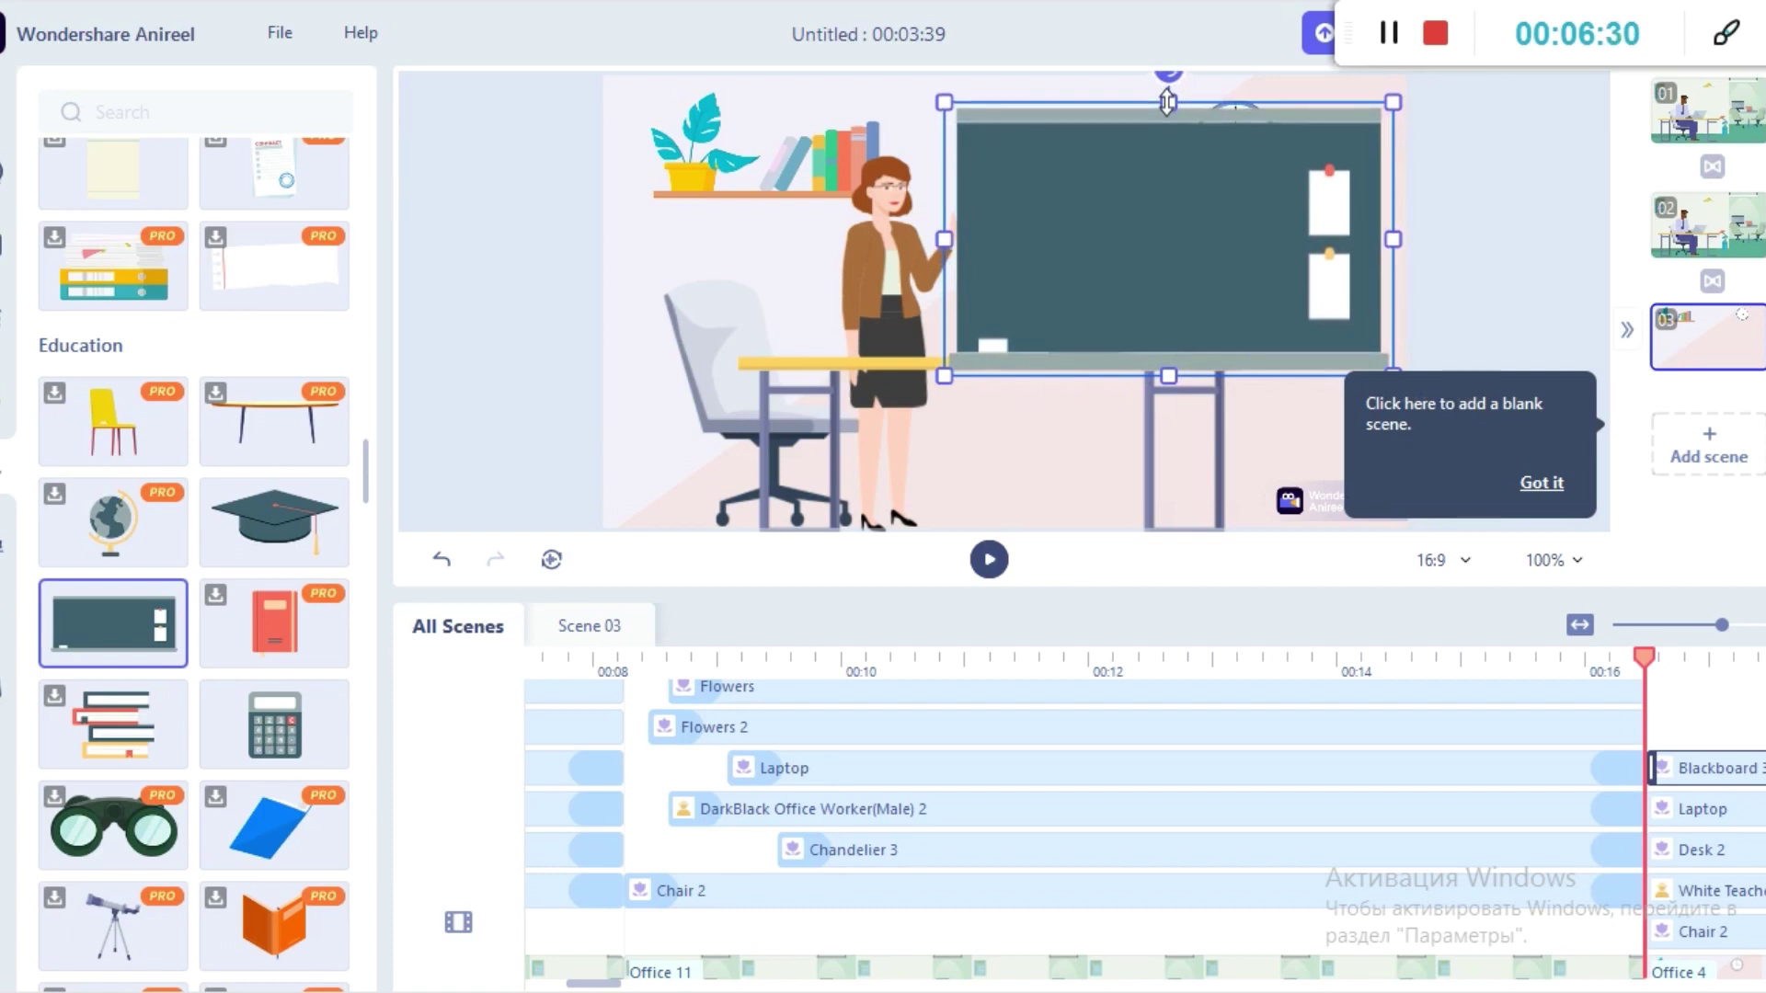
right_click(1164, 180)
click(1064, 252)
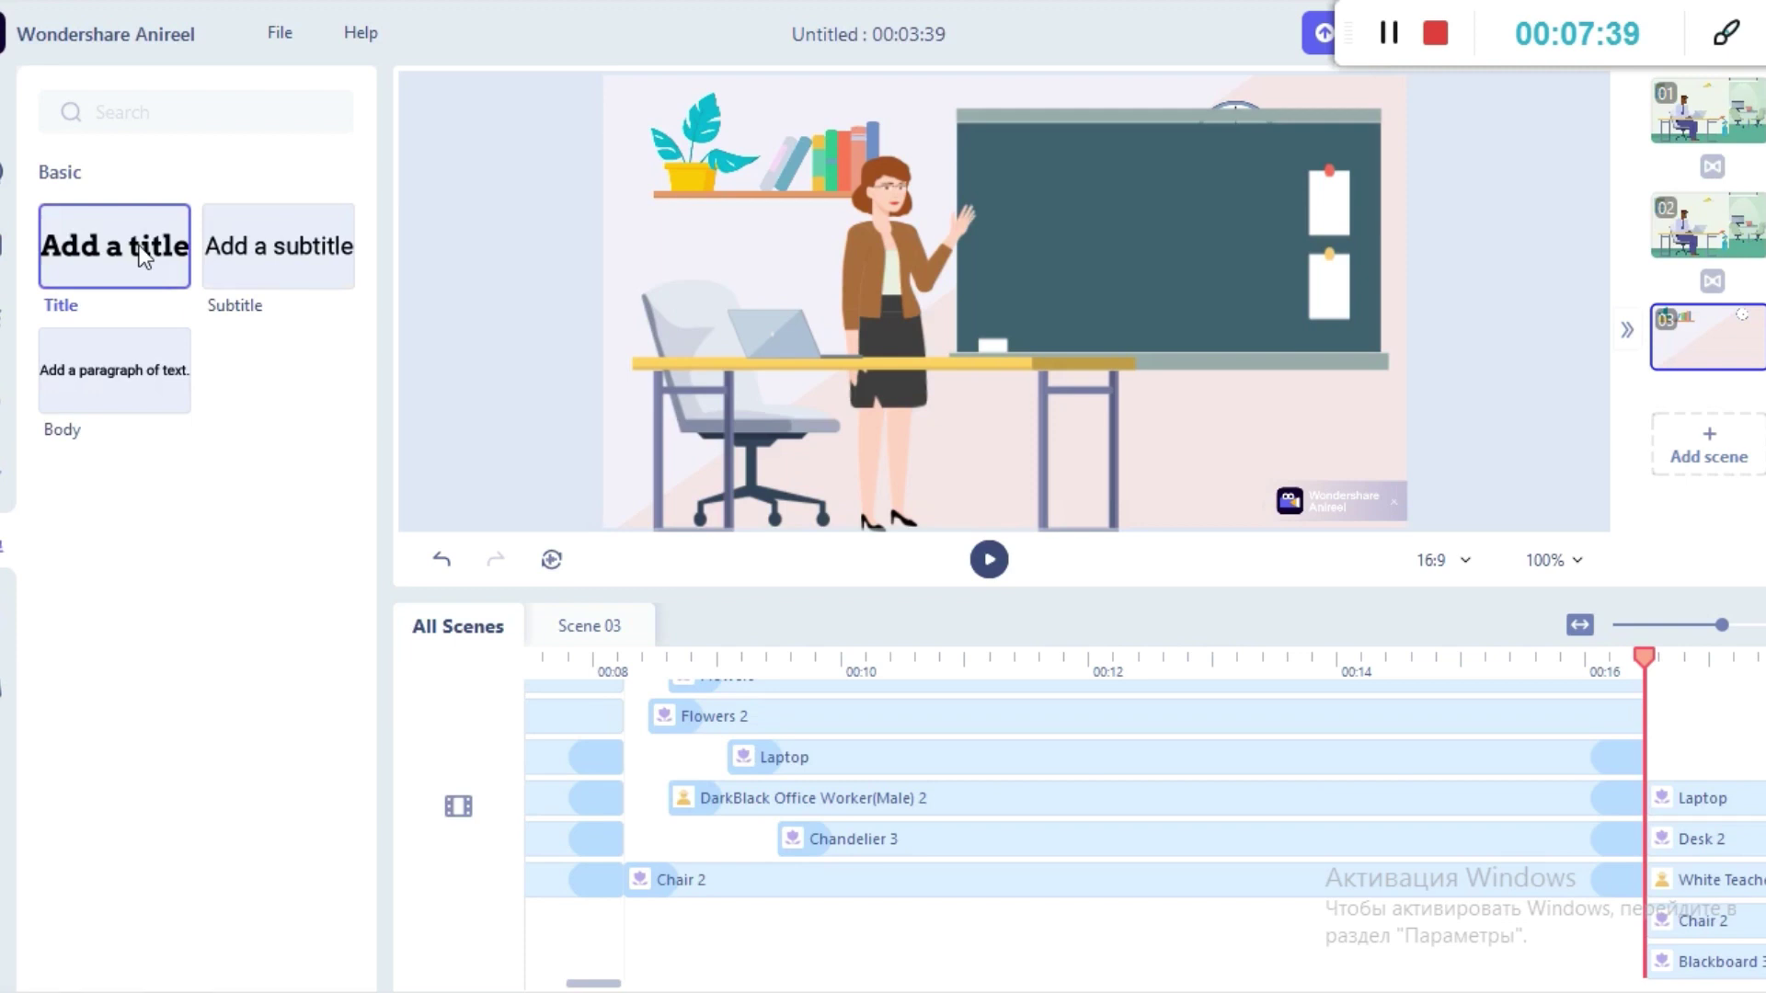
- Add a title text to the blackboard and replace its placeholder with "Good morning!"
drag(140, 256, 541, 360)
drag(1122, 268, 1122, 268)
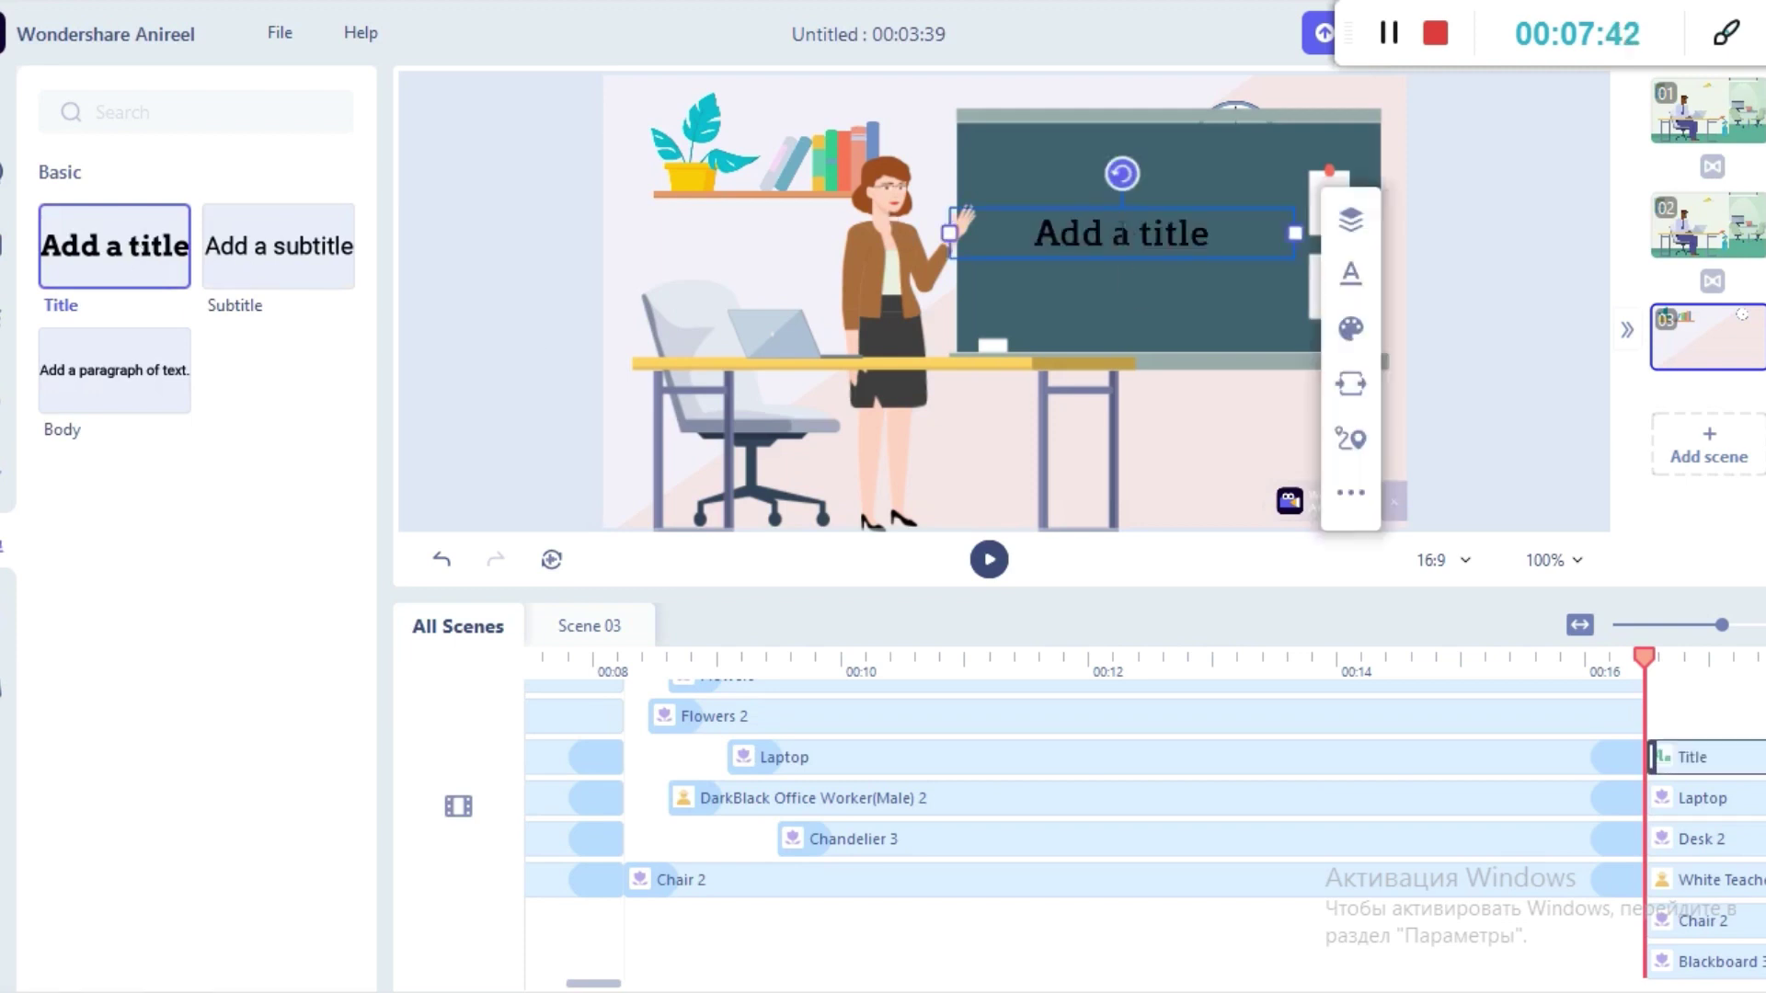
double_click(1123, 234)
key(BackSpace)
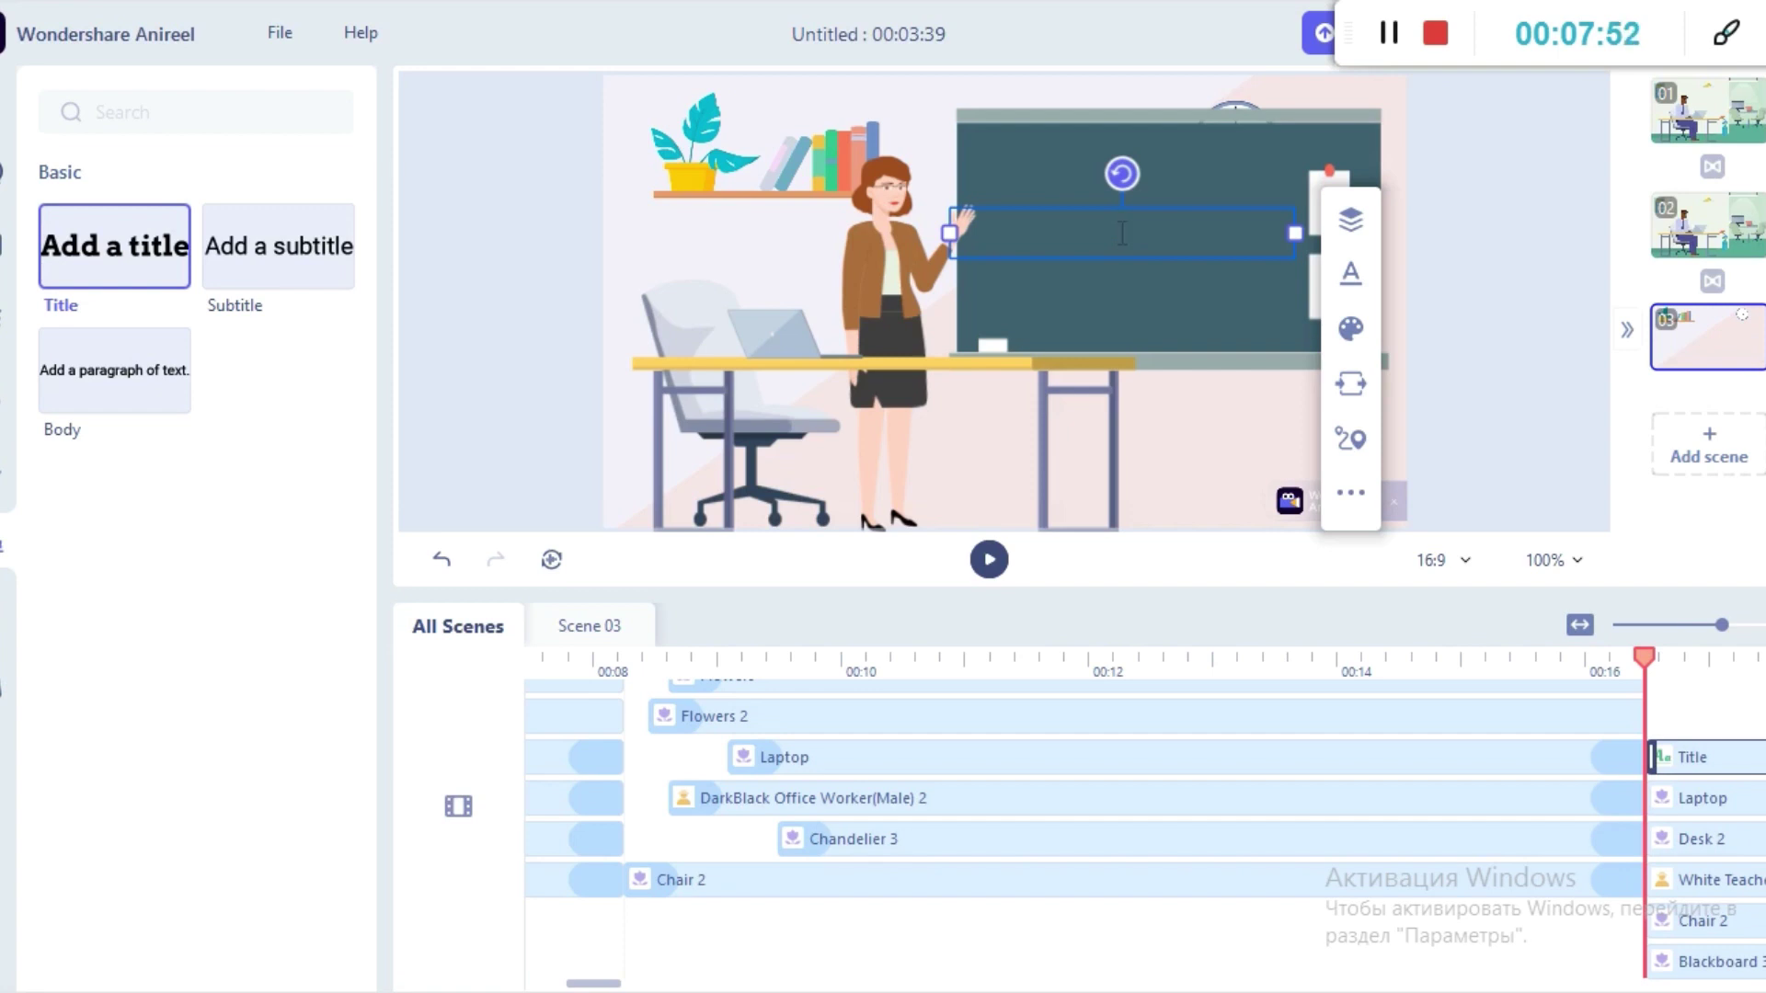
text(The second of)
key(ctrl+a)
key(BackSpace)
text(Good morning!)
- Colour the "Good morning!" title white and switch it to an italic font
click(1351, 328)
click(1350, 274)
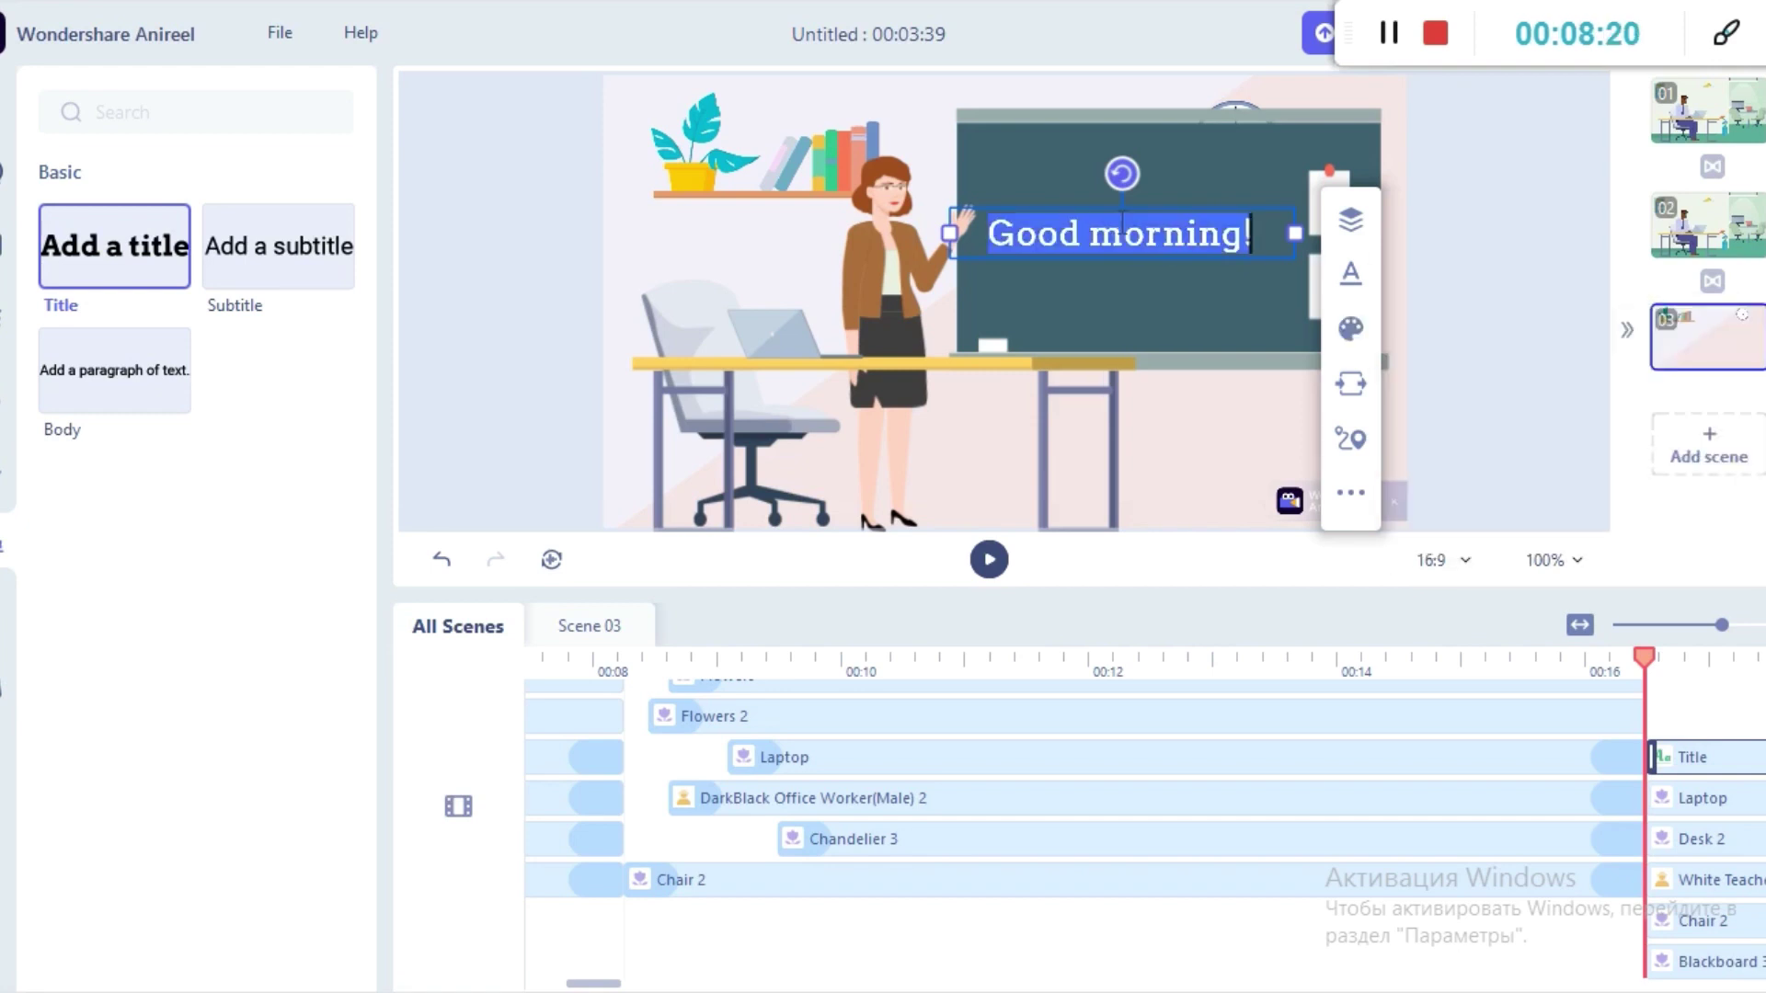
click(1548, 324)
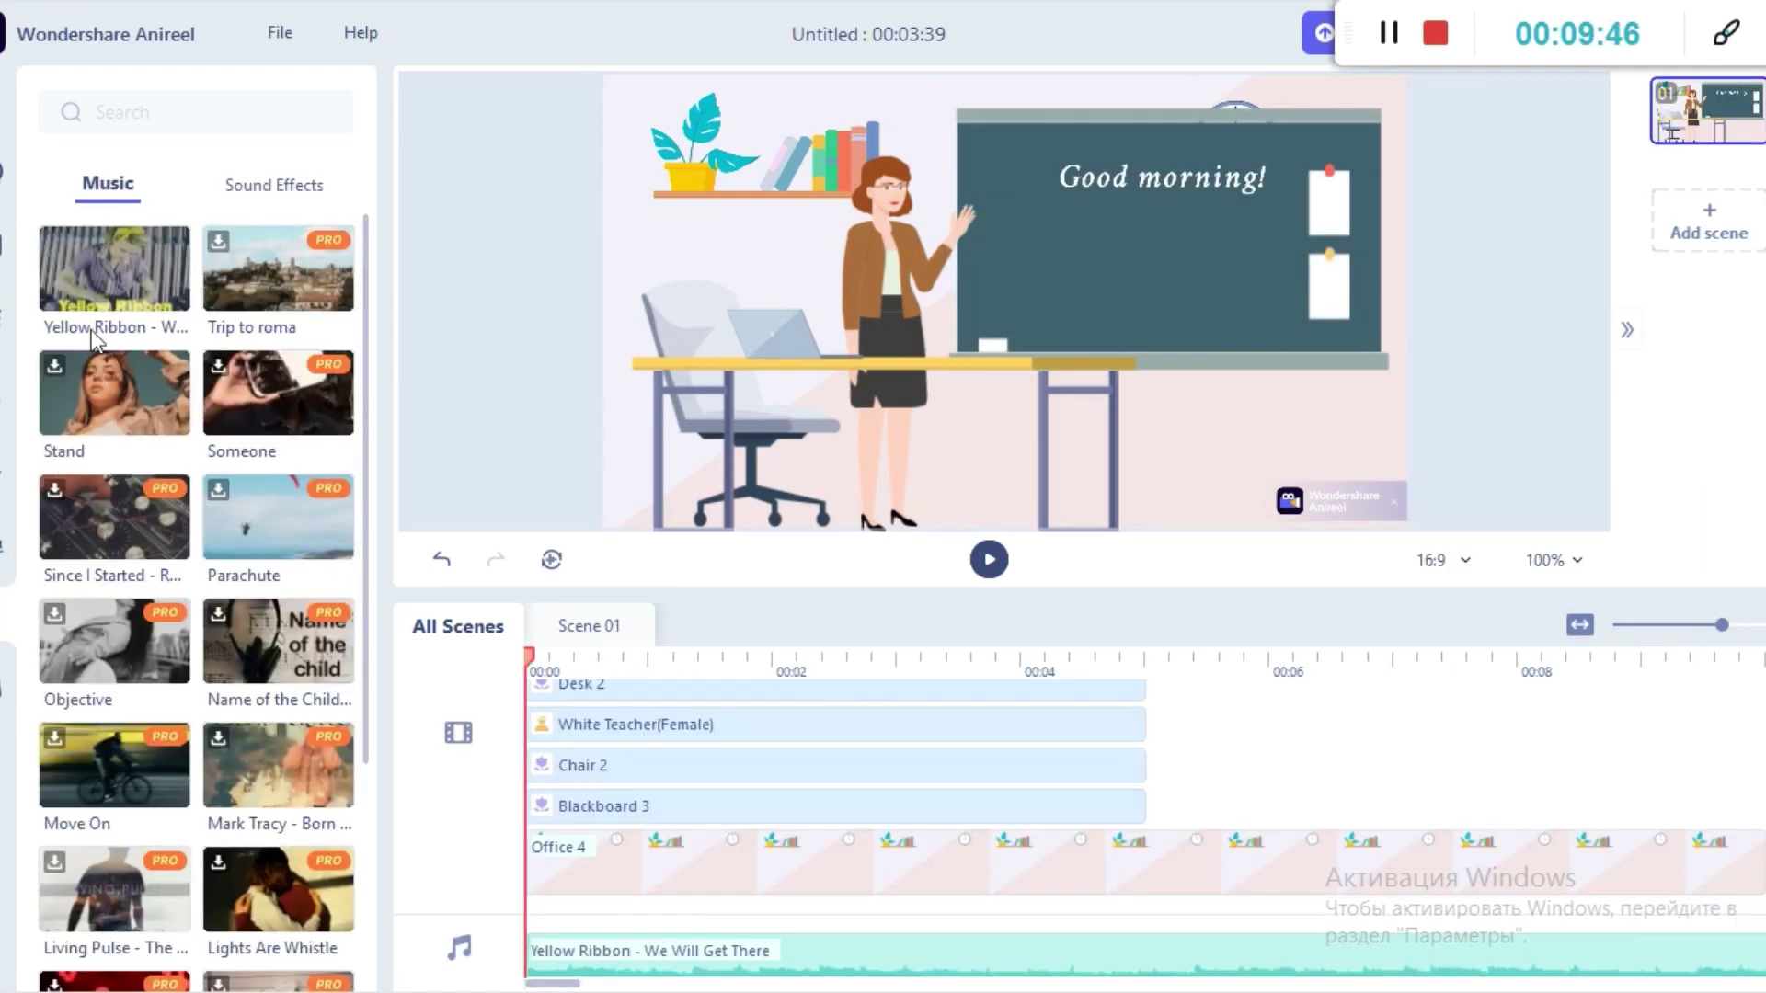
- Check the import areas for local video and audio, and play a preview of the teacher scene
click(4, 710)
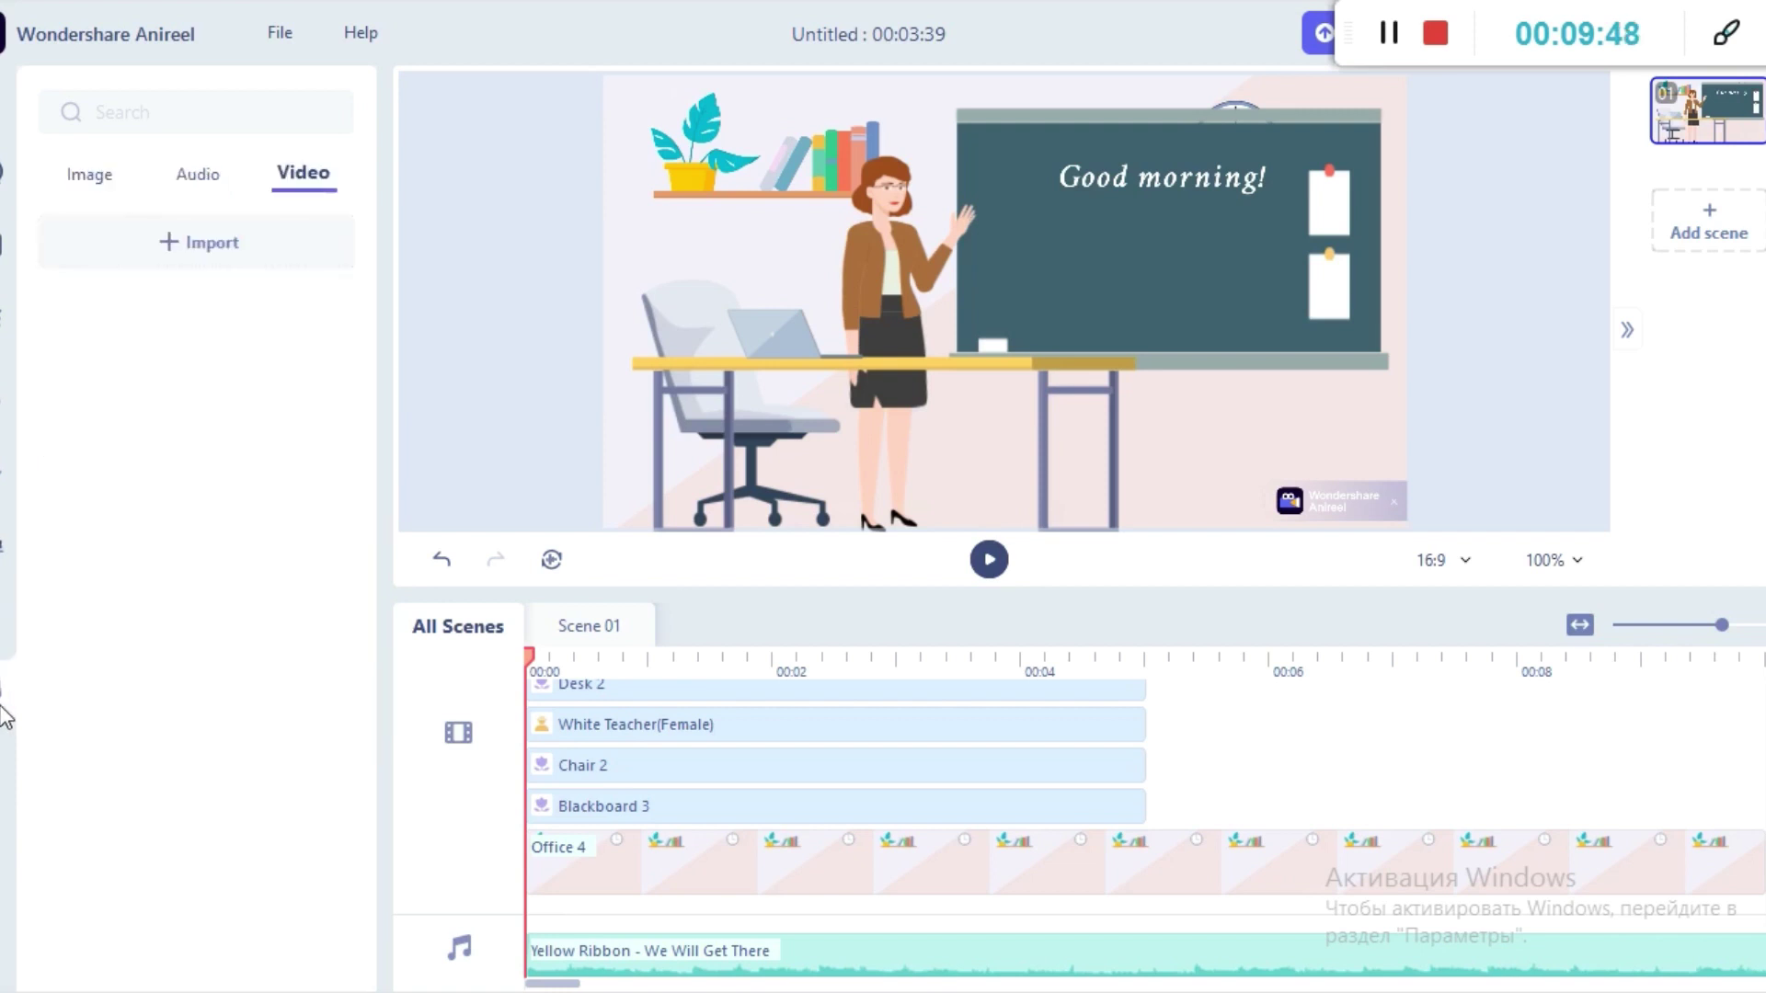
click(196, 178)
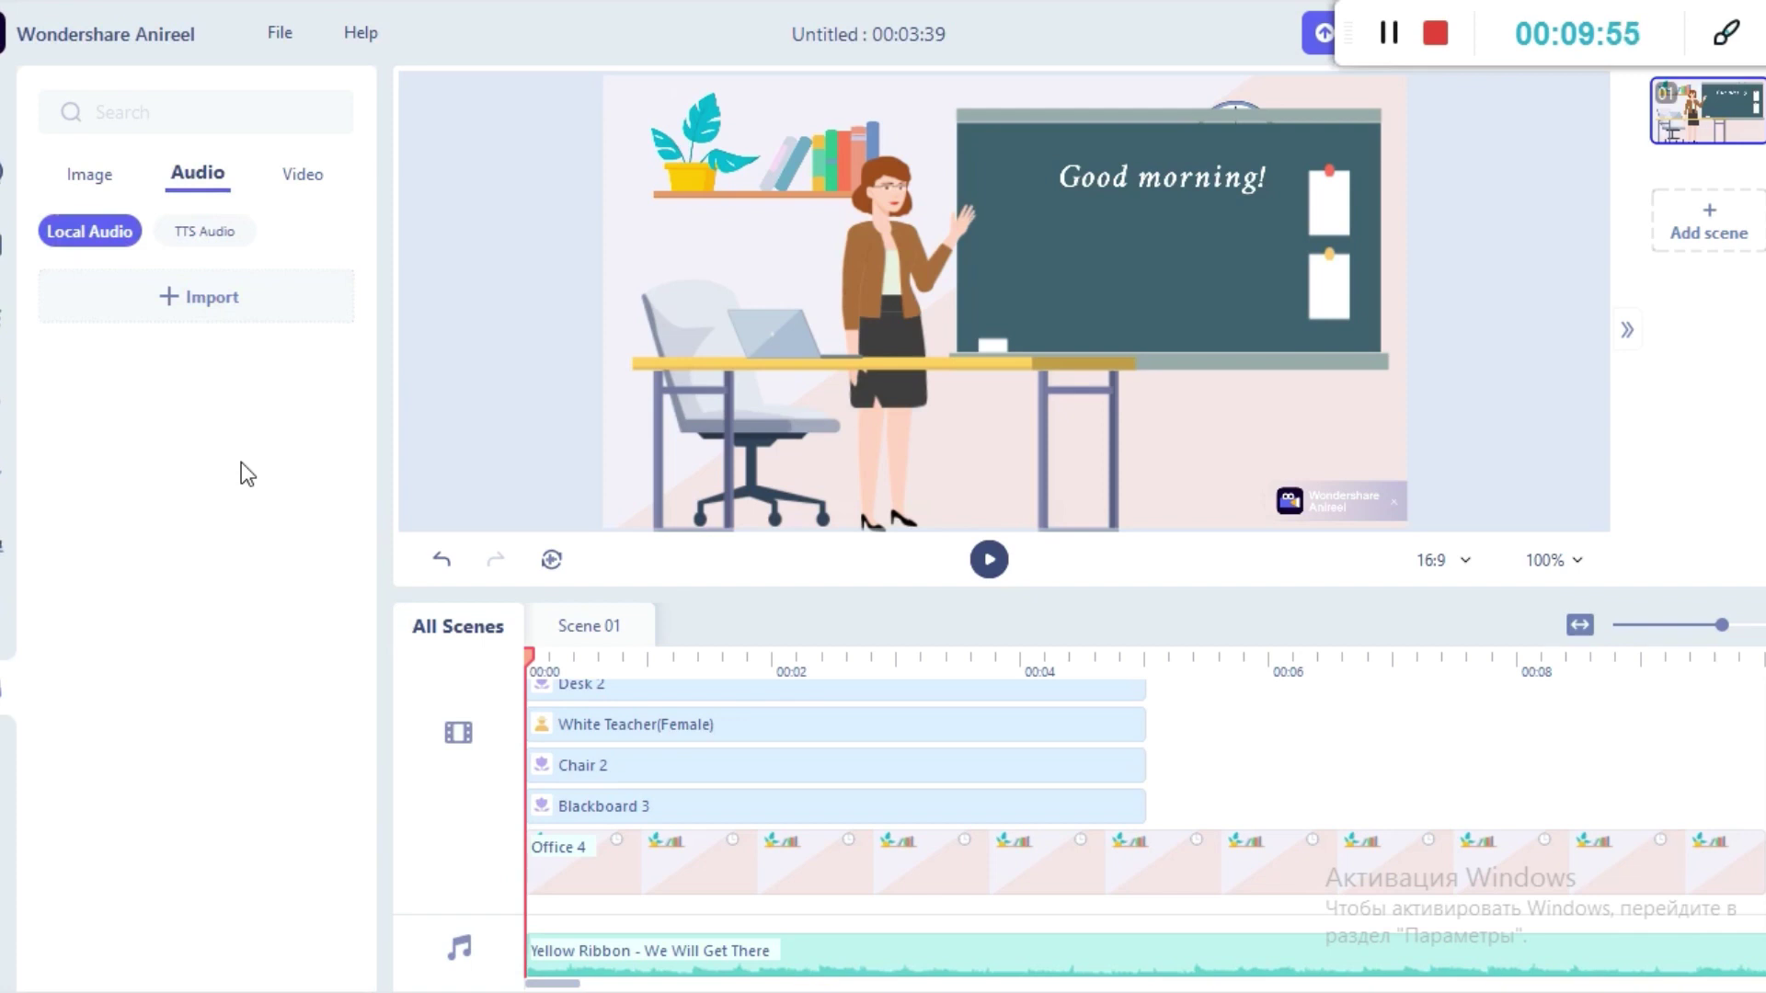
click(989, 560)
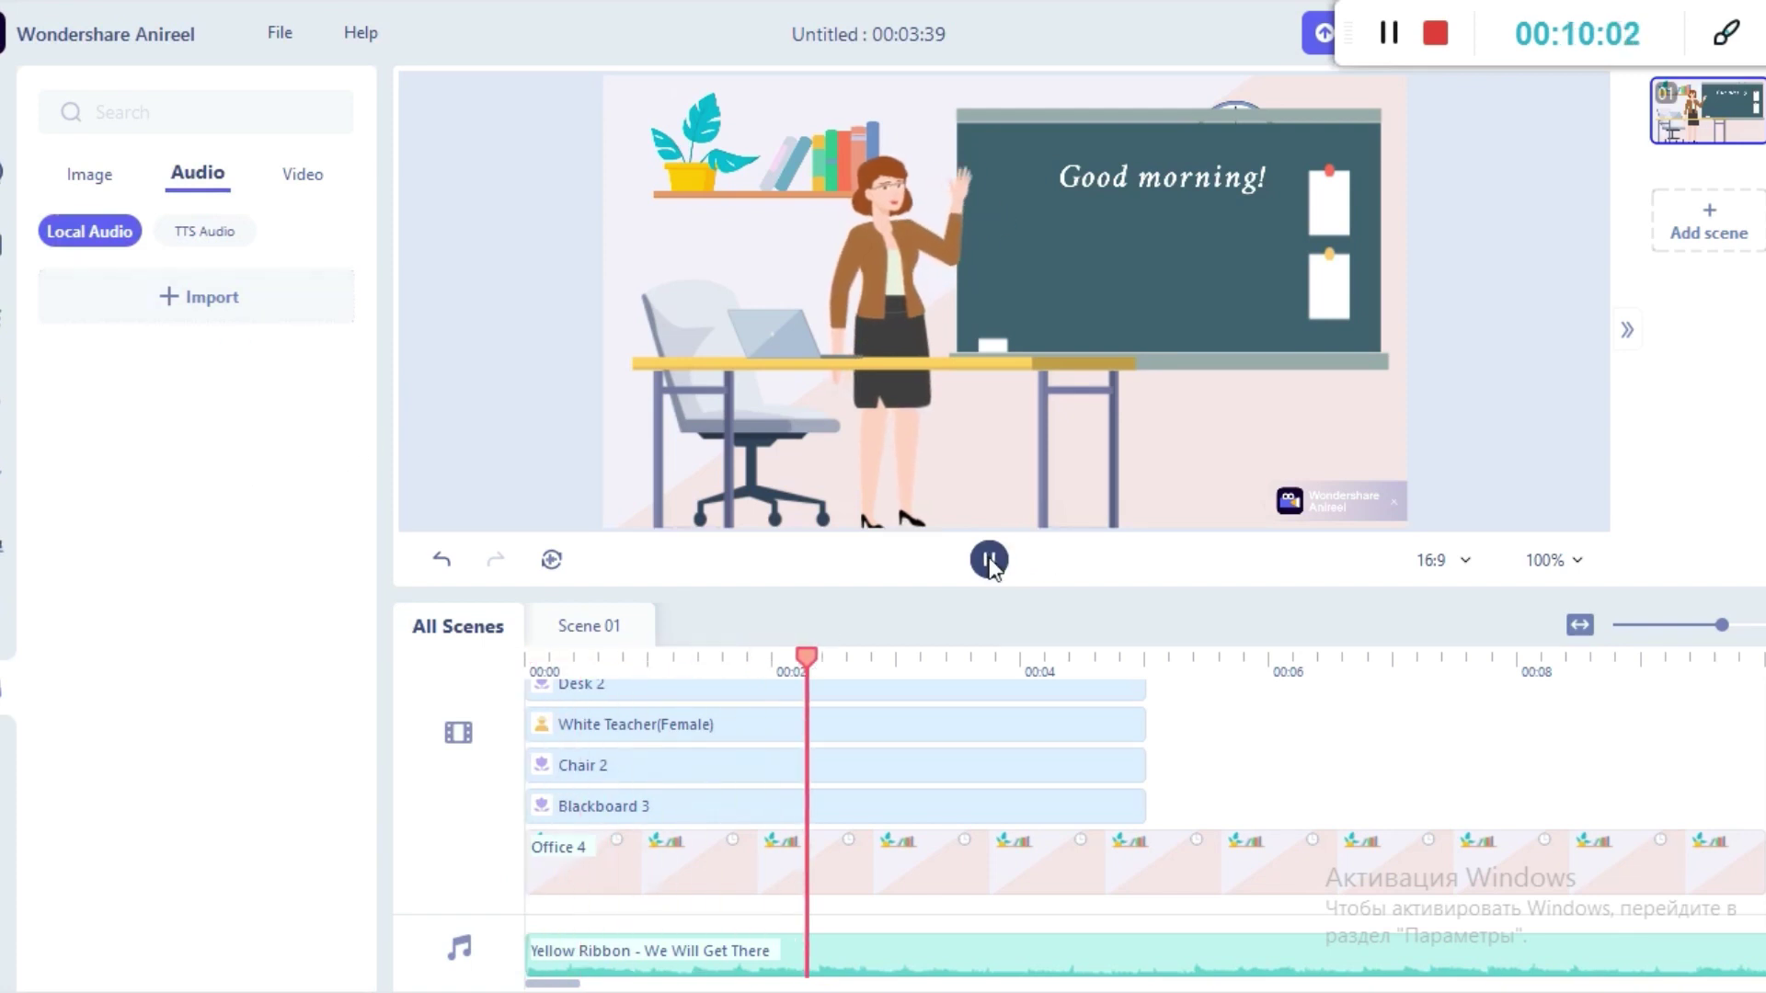
click(989, 559)
- Extend the blackboard and chair clips on the timeline to about 10 seconds
click(1103, 804)
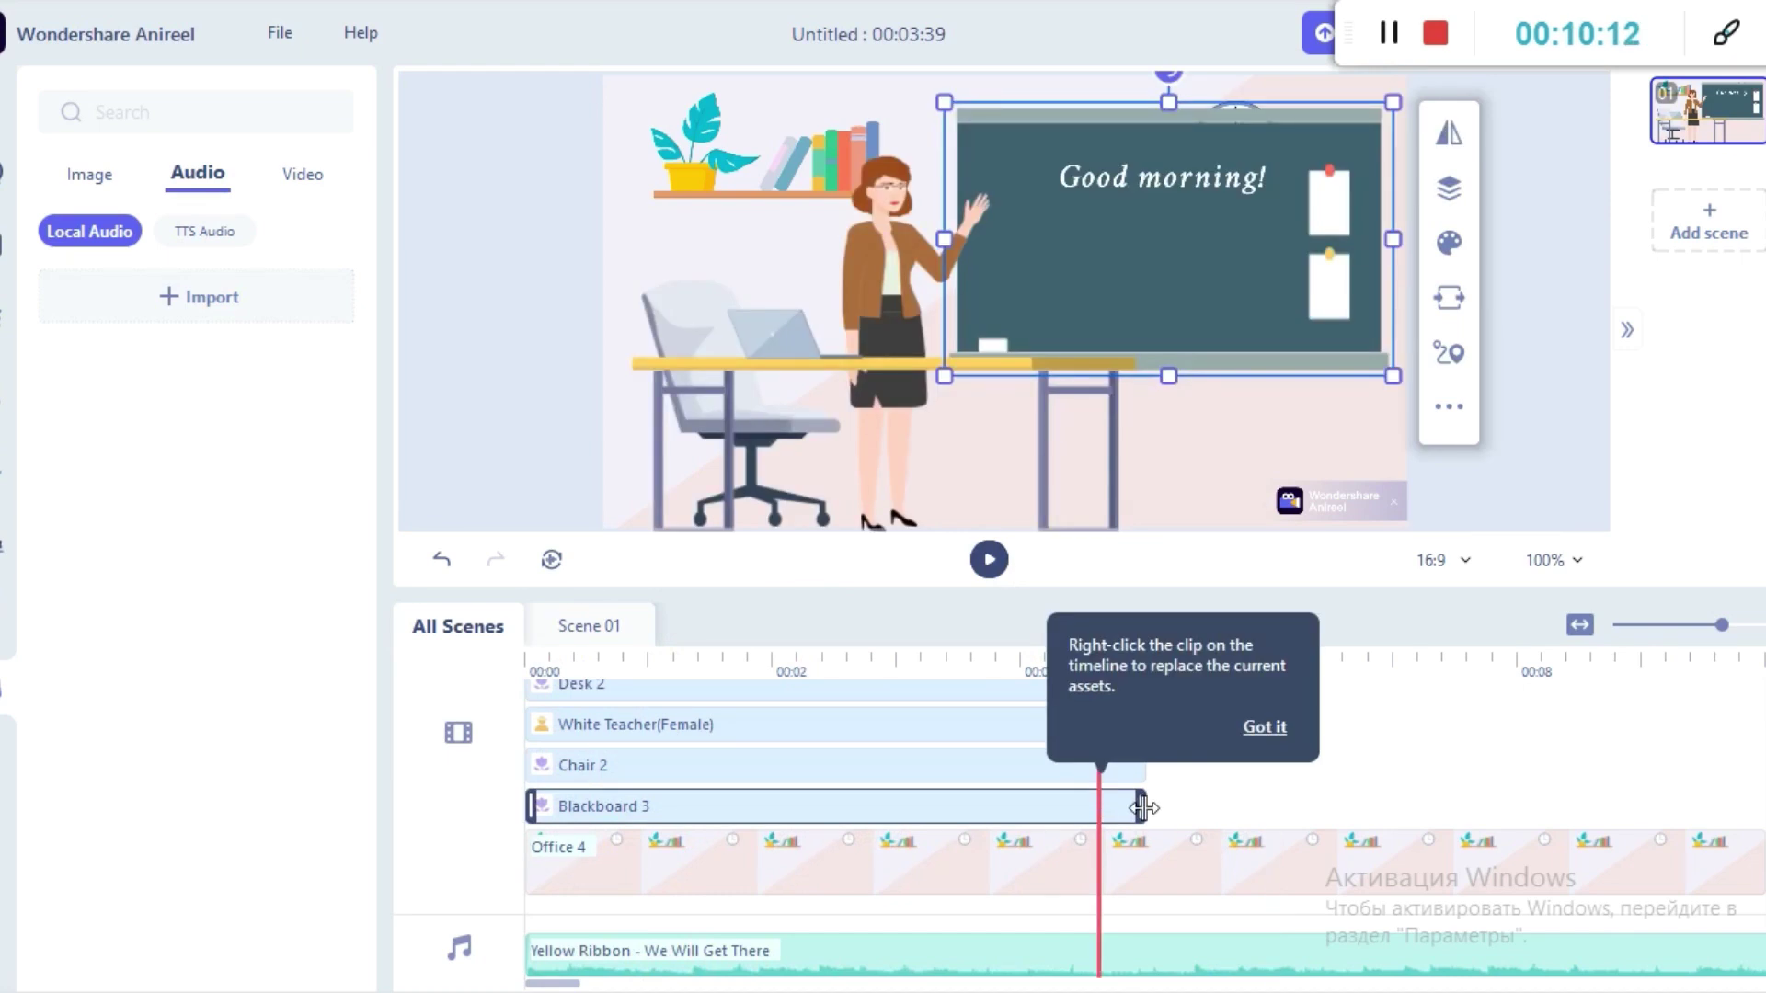
drag(1143, 807, 1760, 796)
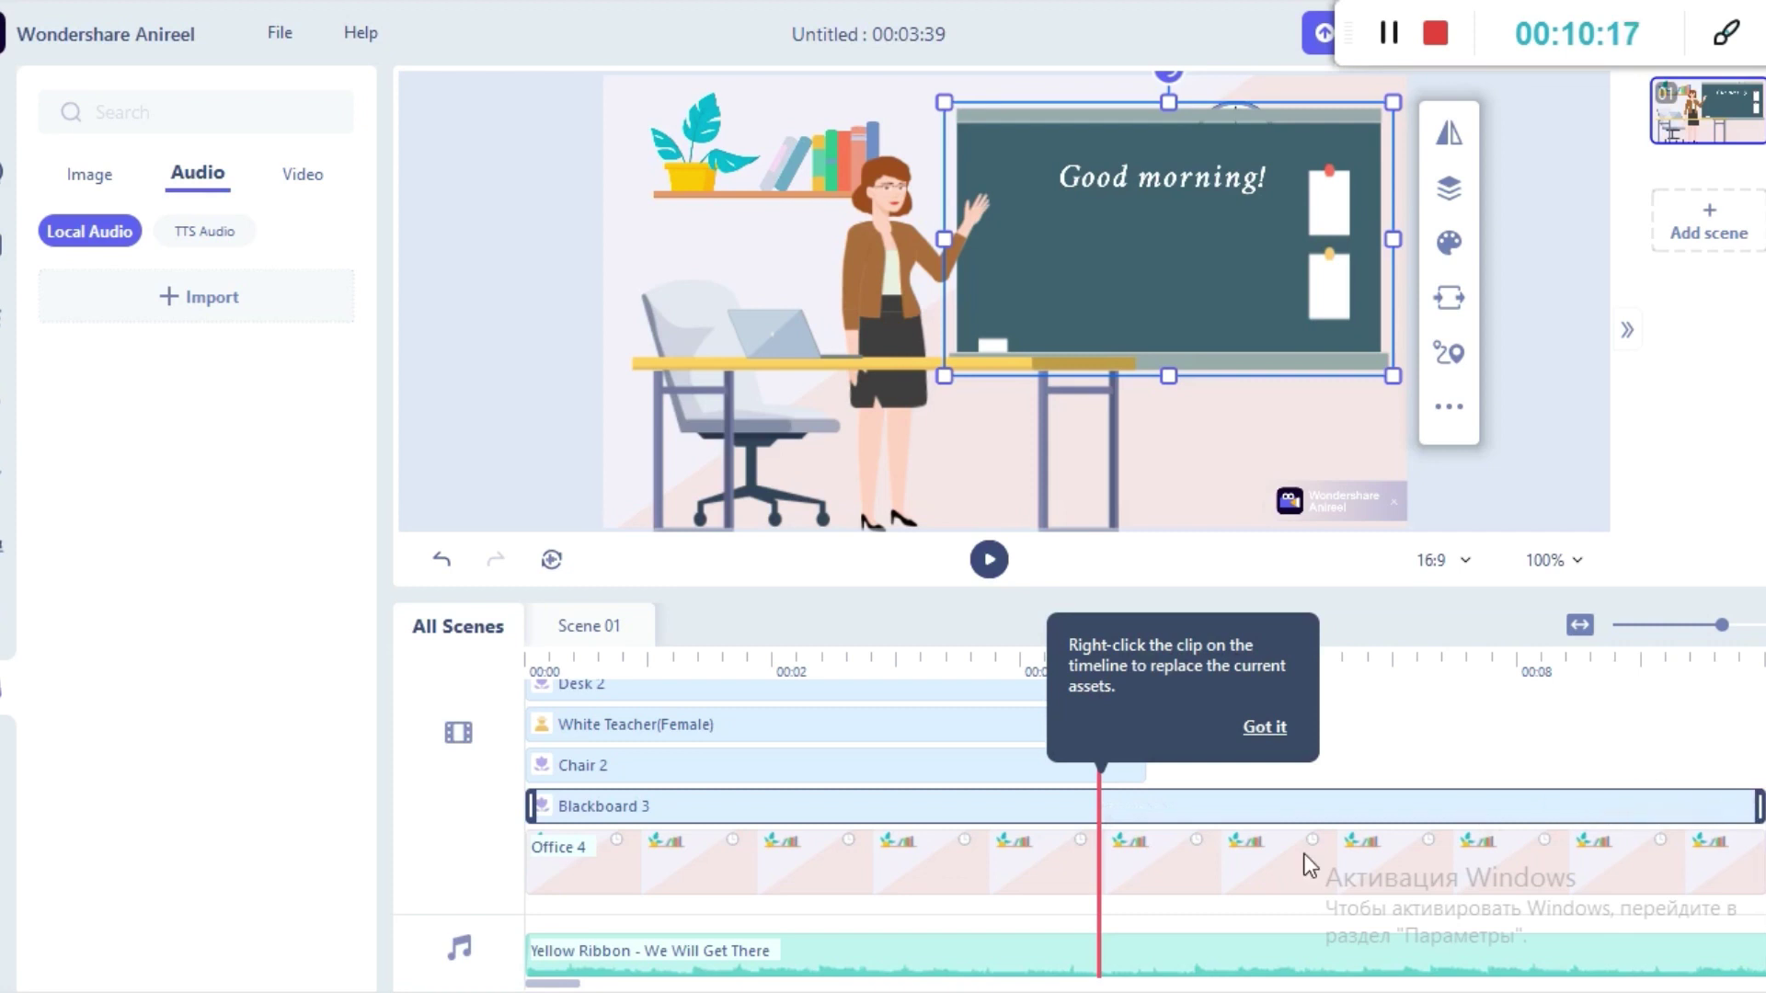
click(1020, 786)
click(1017, 772)
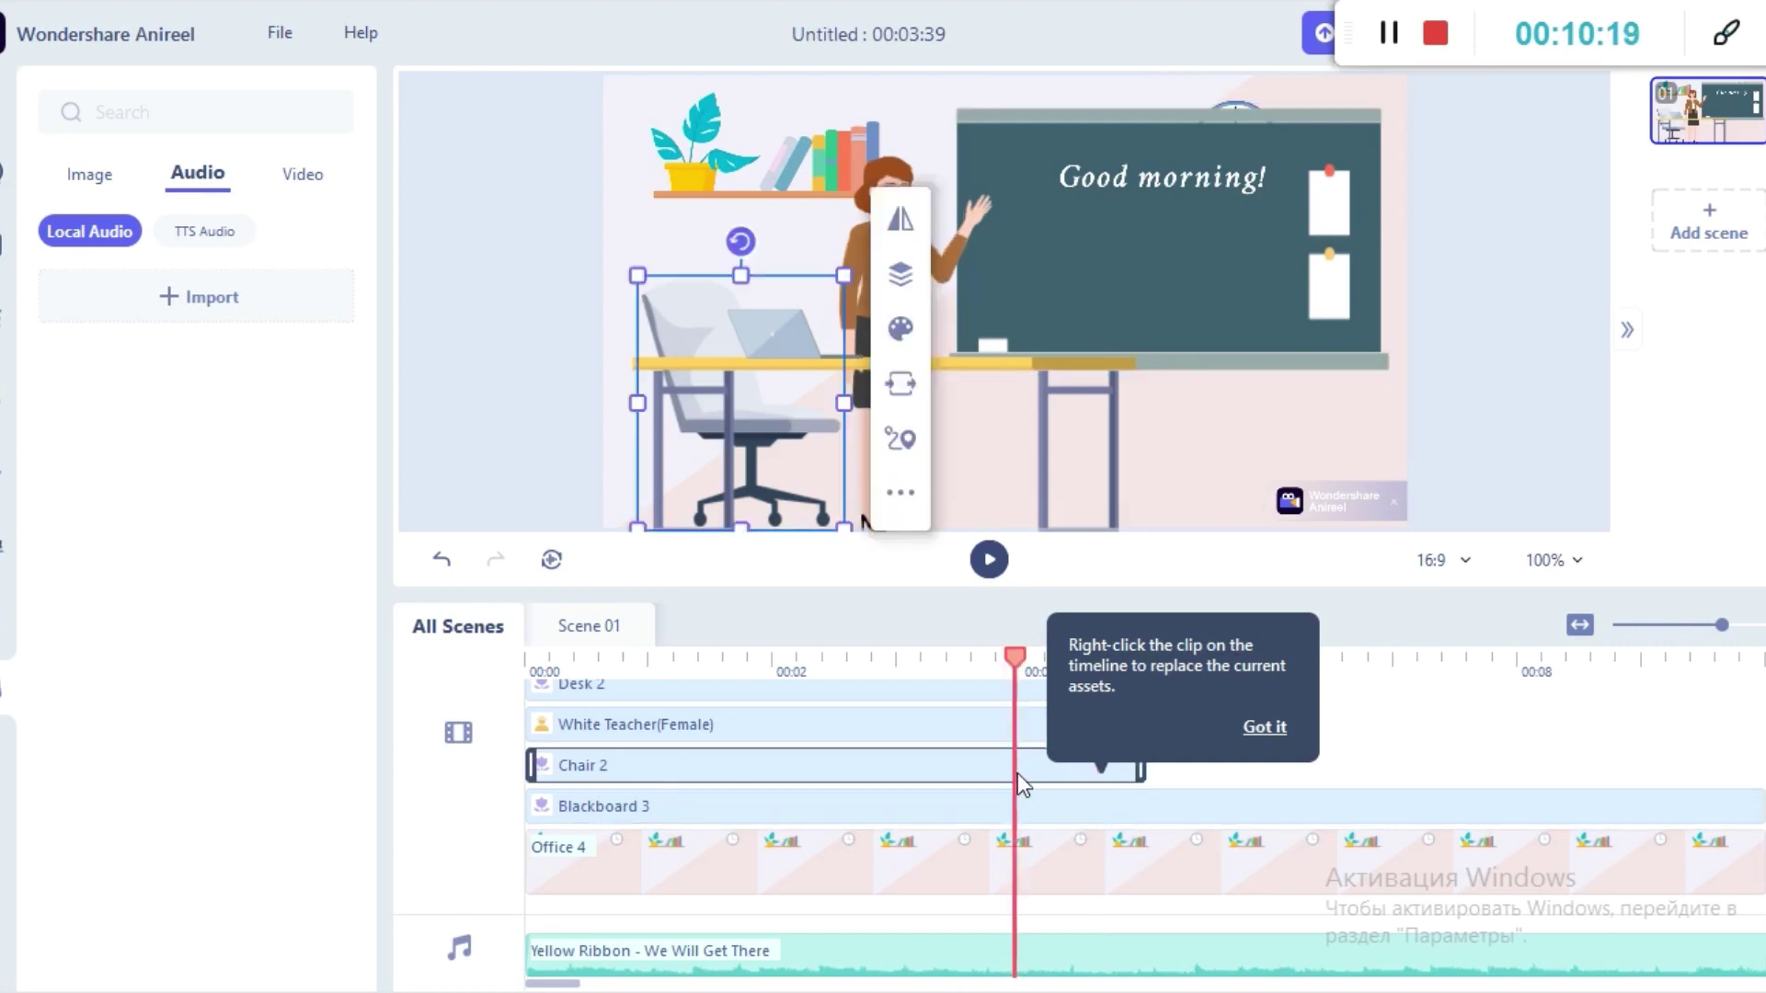
click(1240, 732)
right_click(1140, 768)
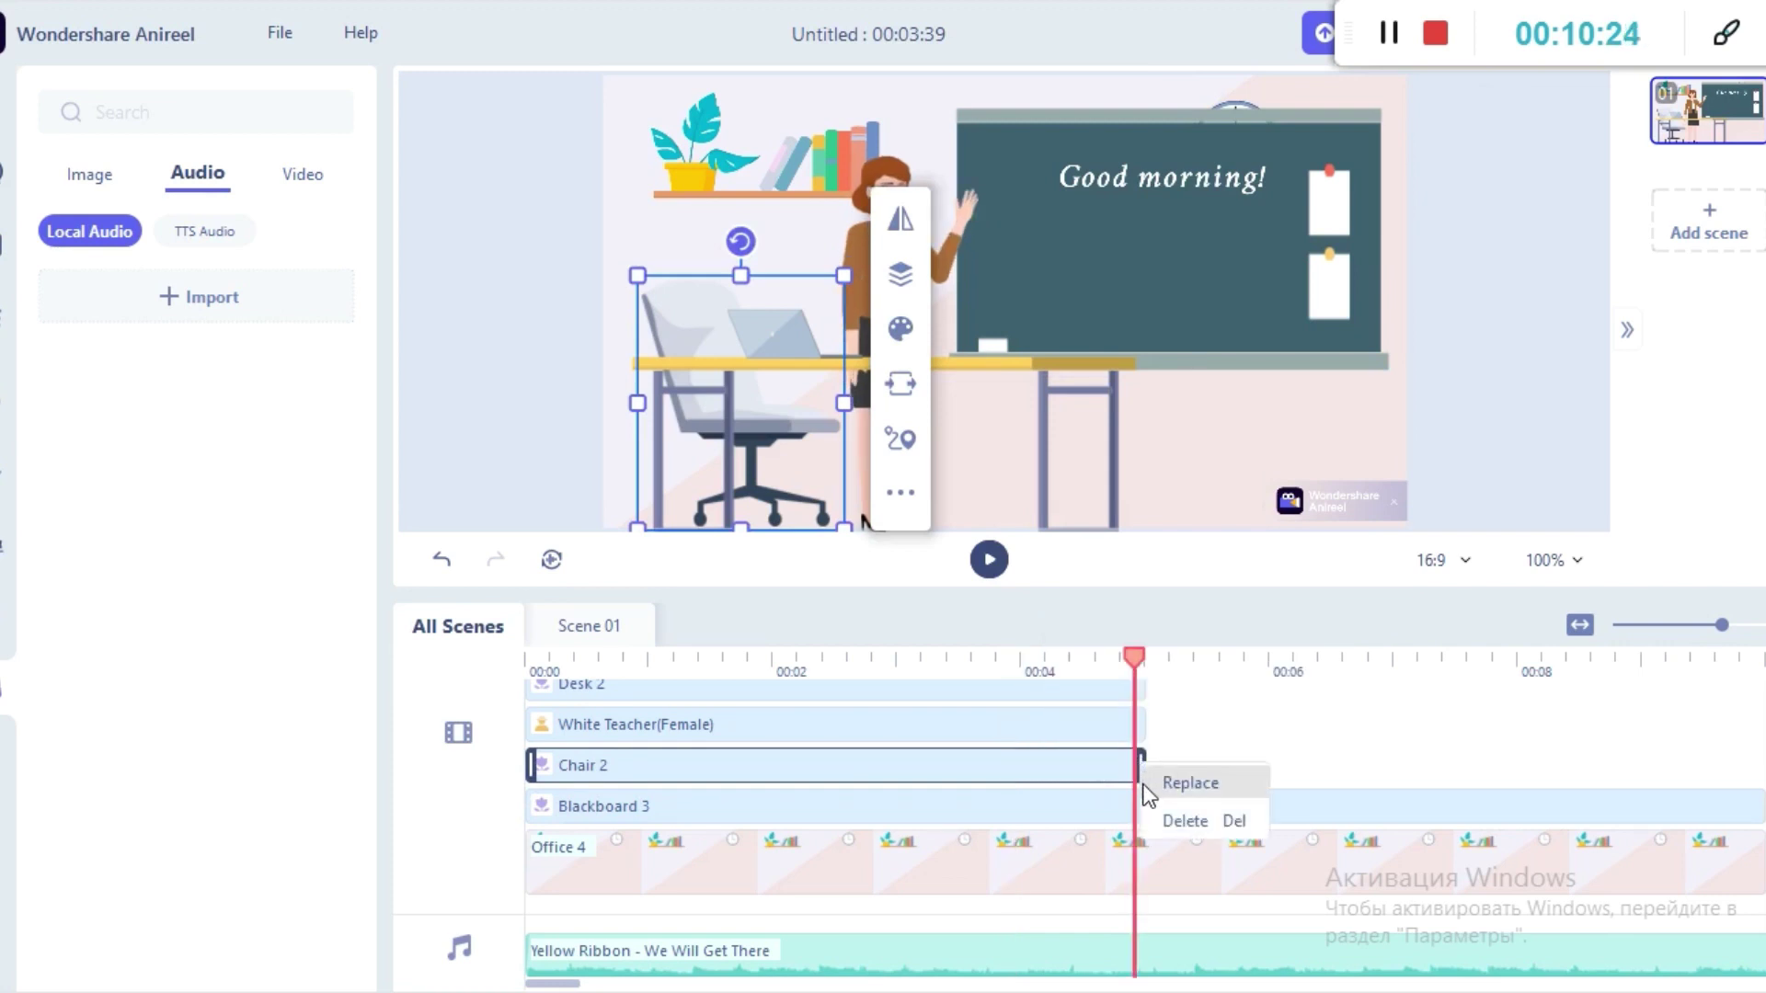
click(1128, 765)
drag(1141, 766, 1759, 768)
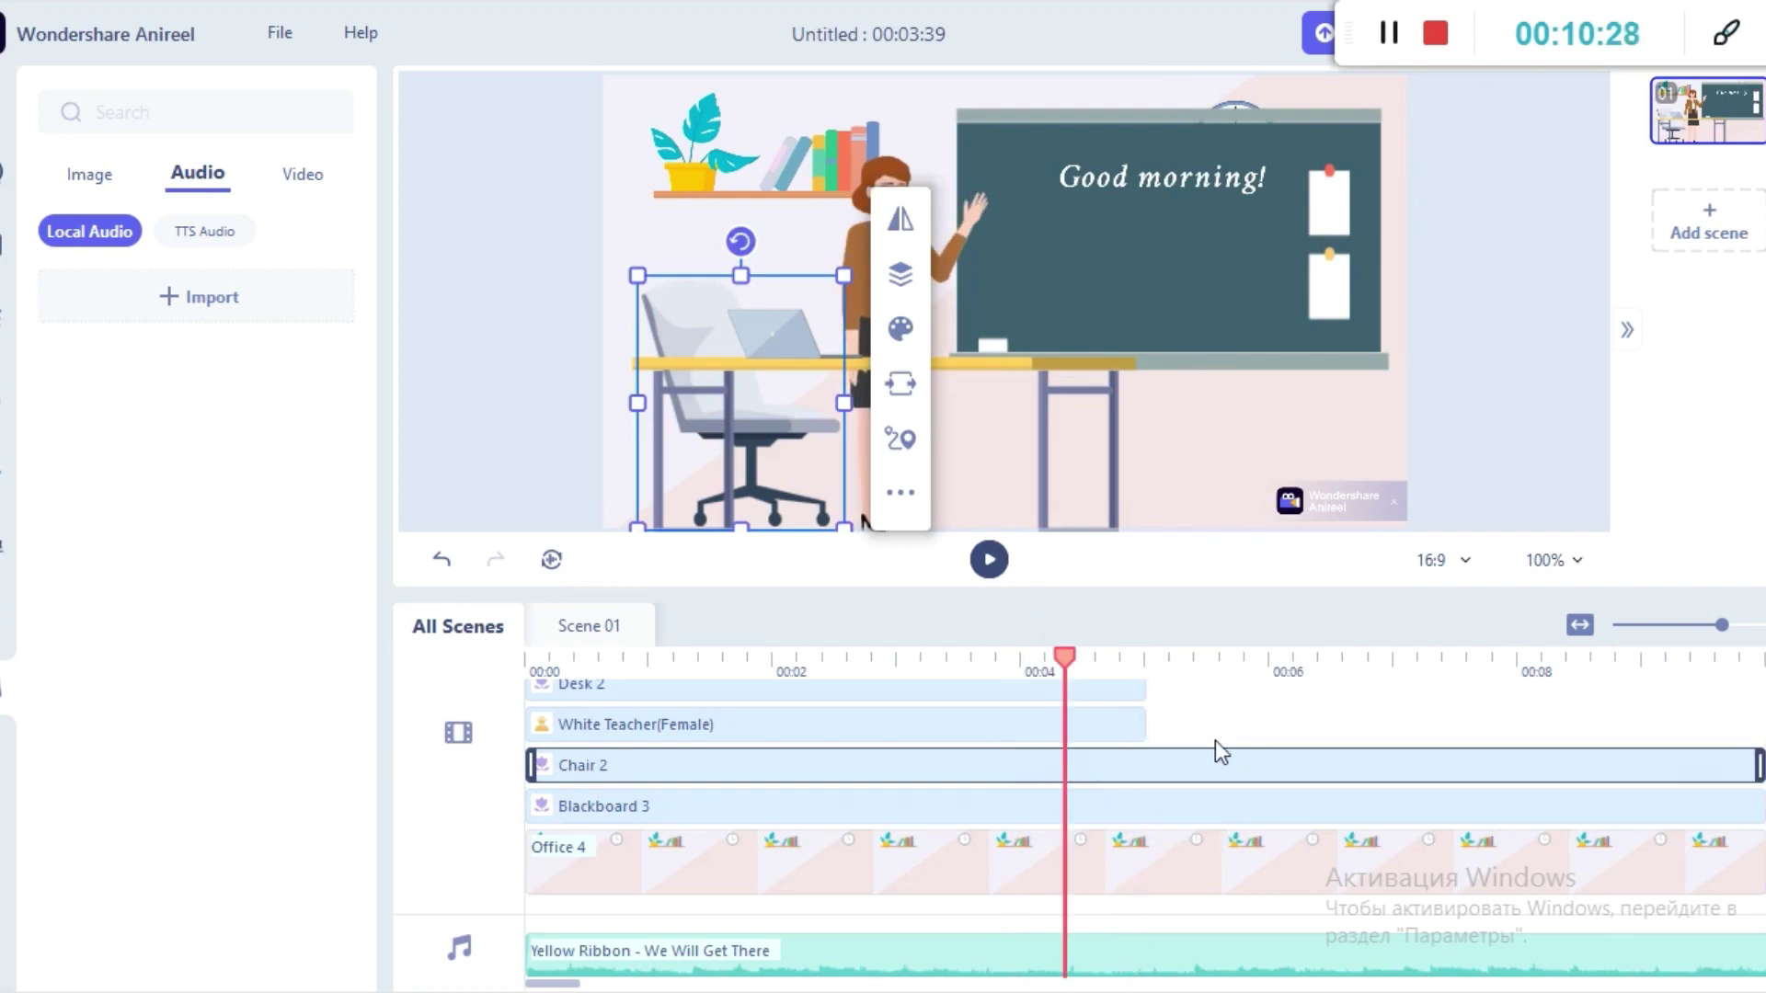
click(1113, 724)
right_click(1141, 726)
click(1170, 743)
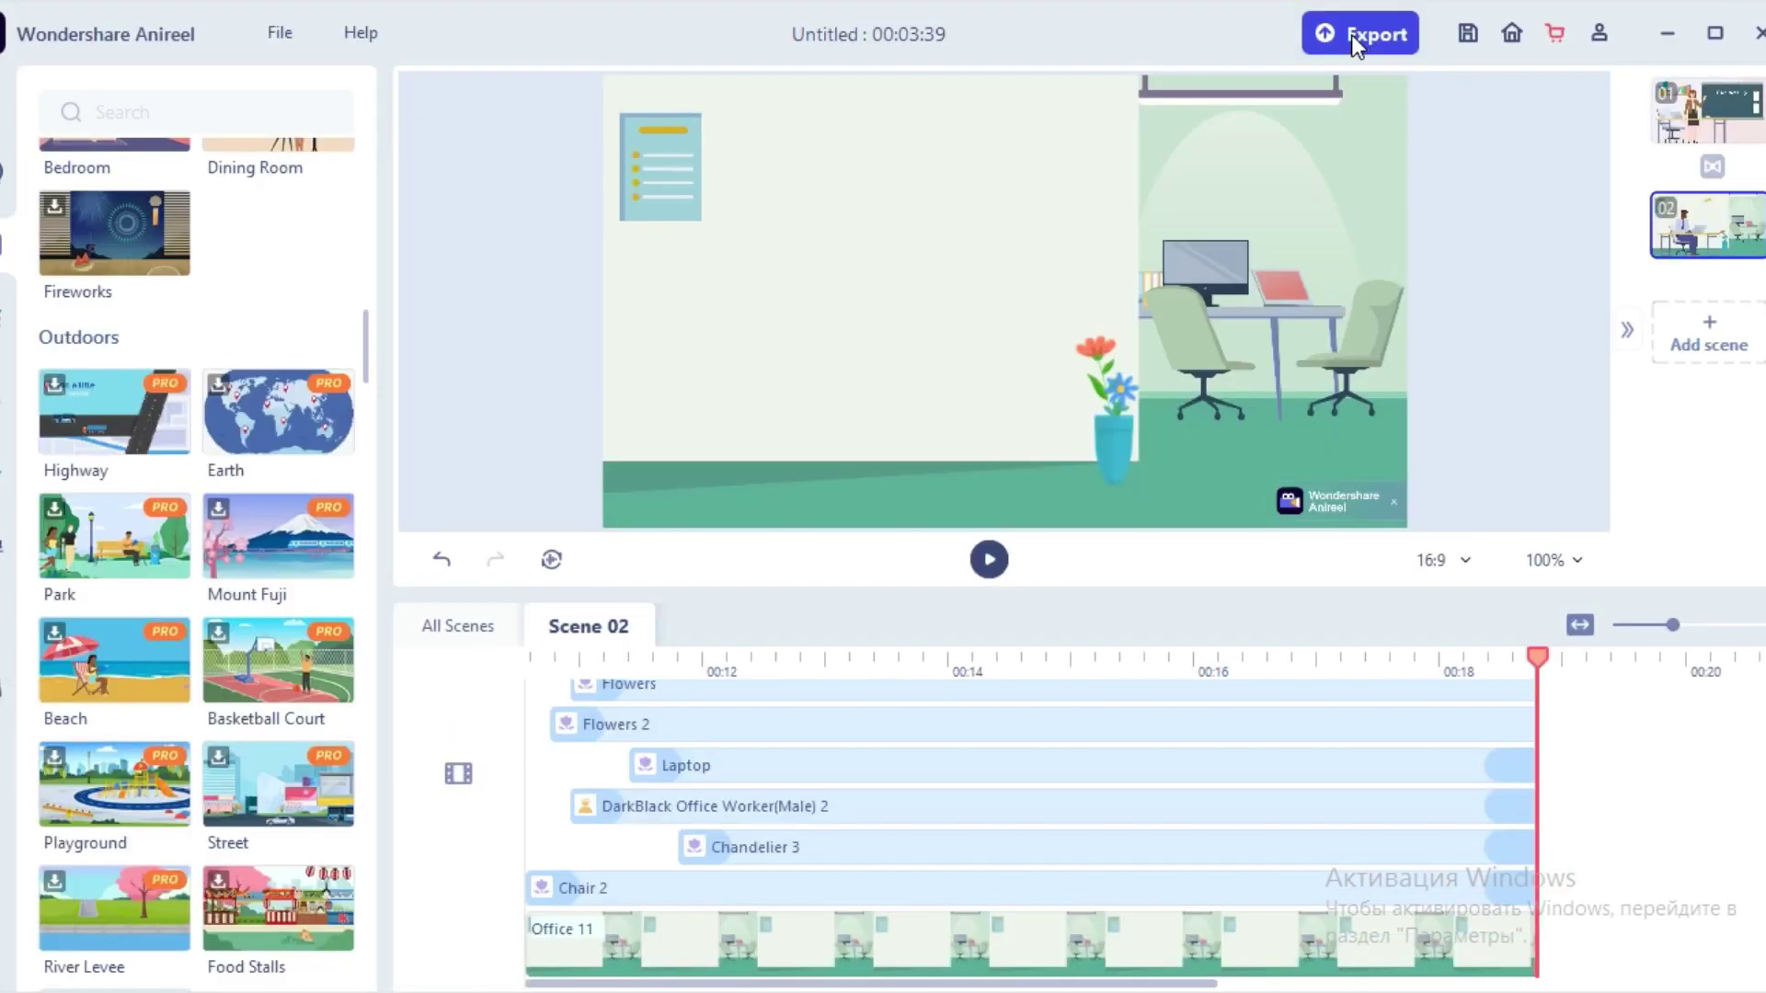
- Export the finished video with the trial watermark
click(1354, 43)
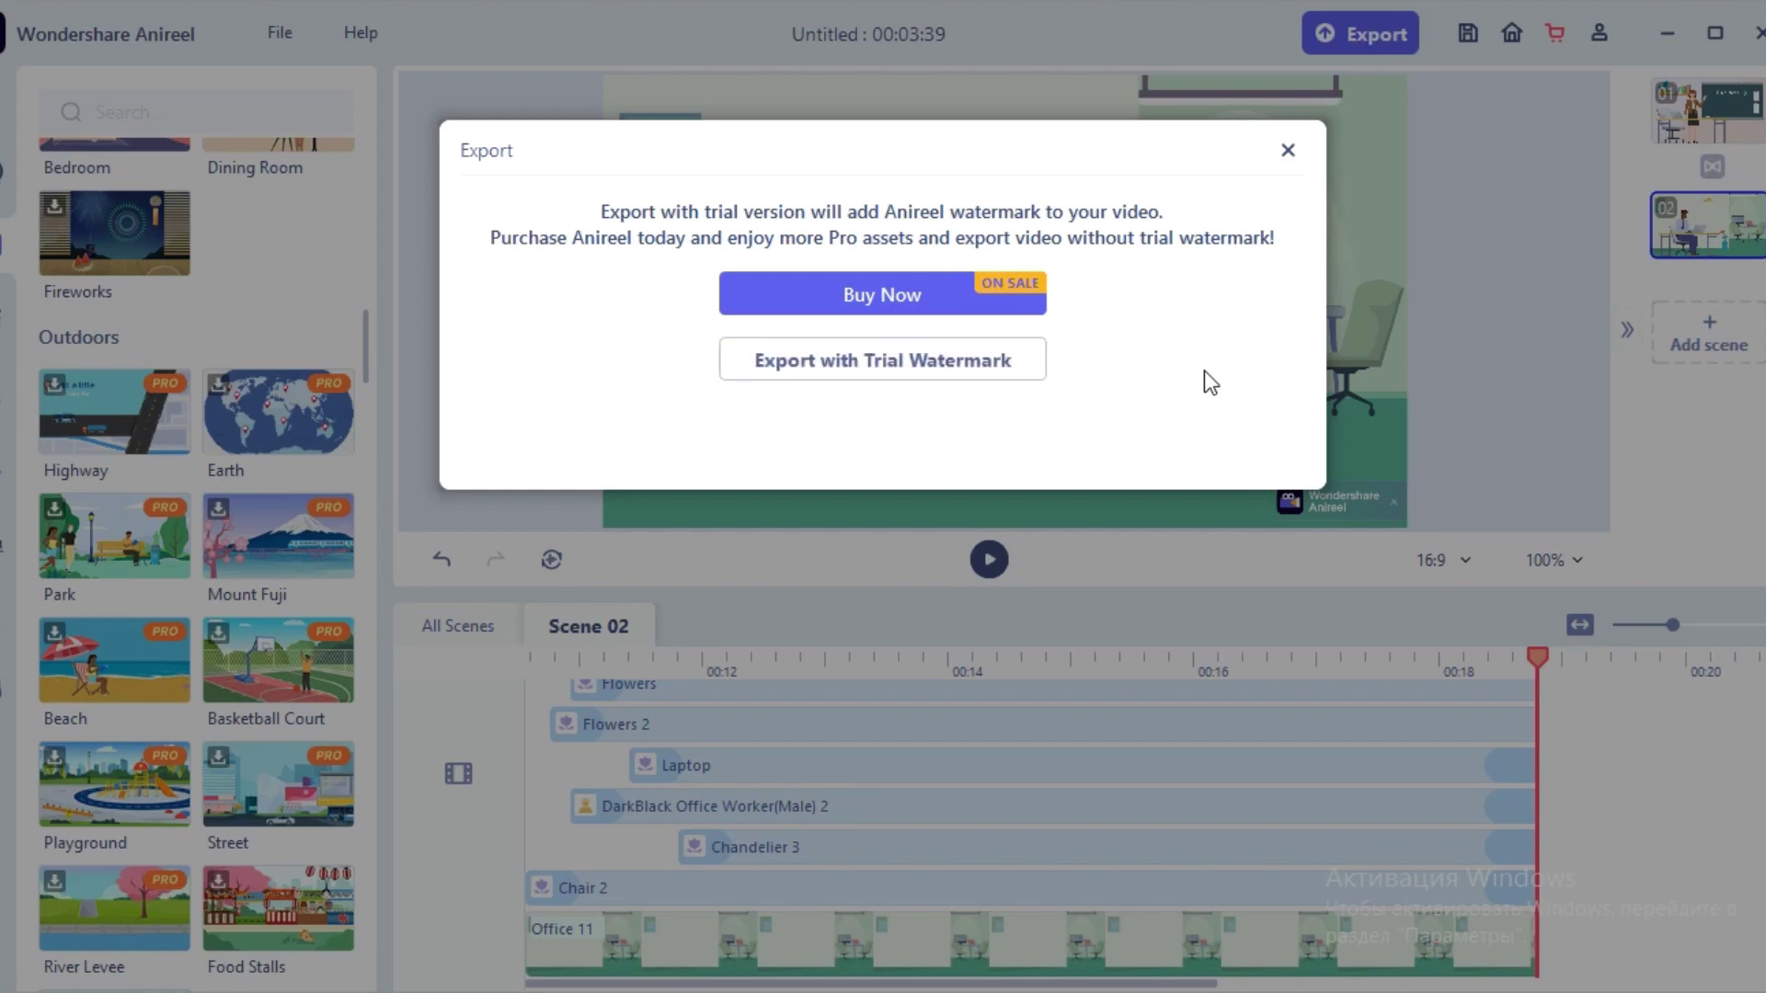
click(921, 382)
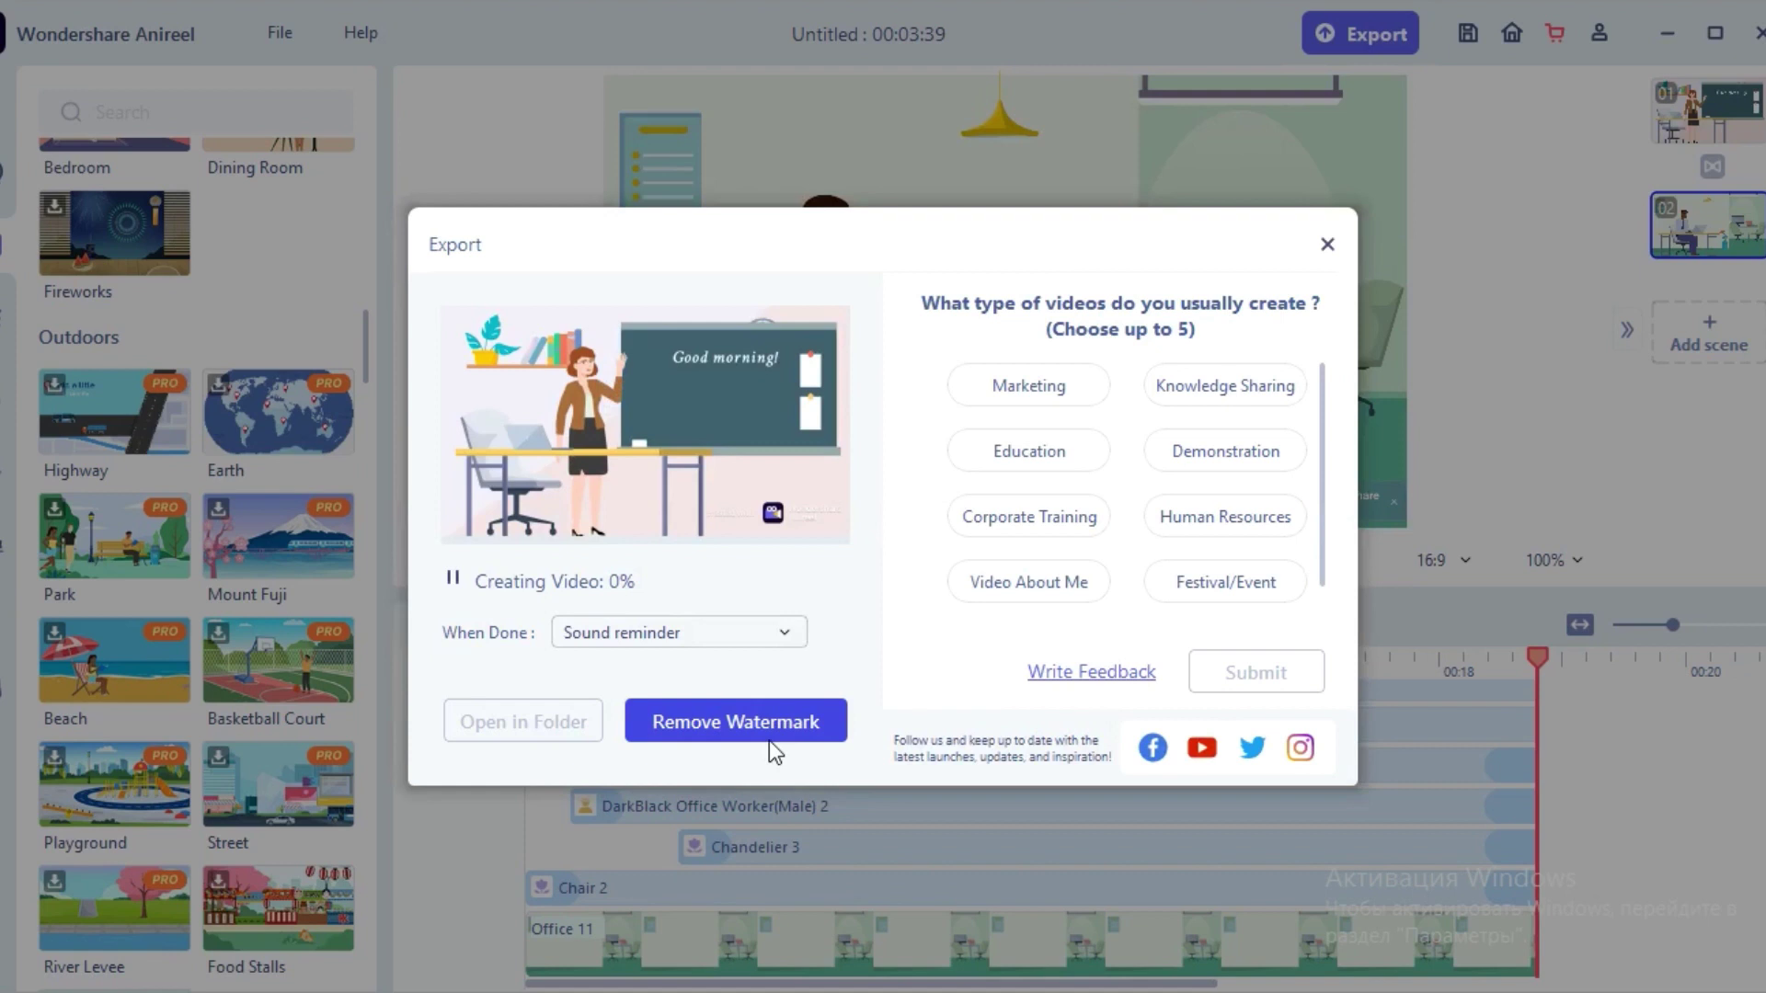
mouse_move(1394, 39)
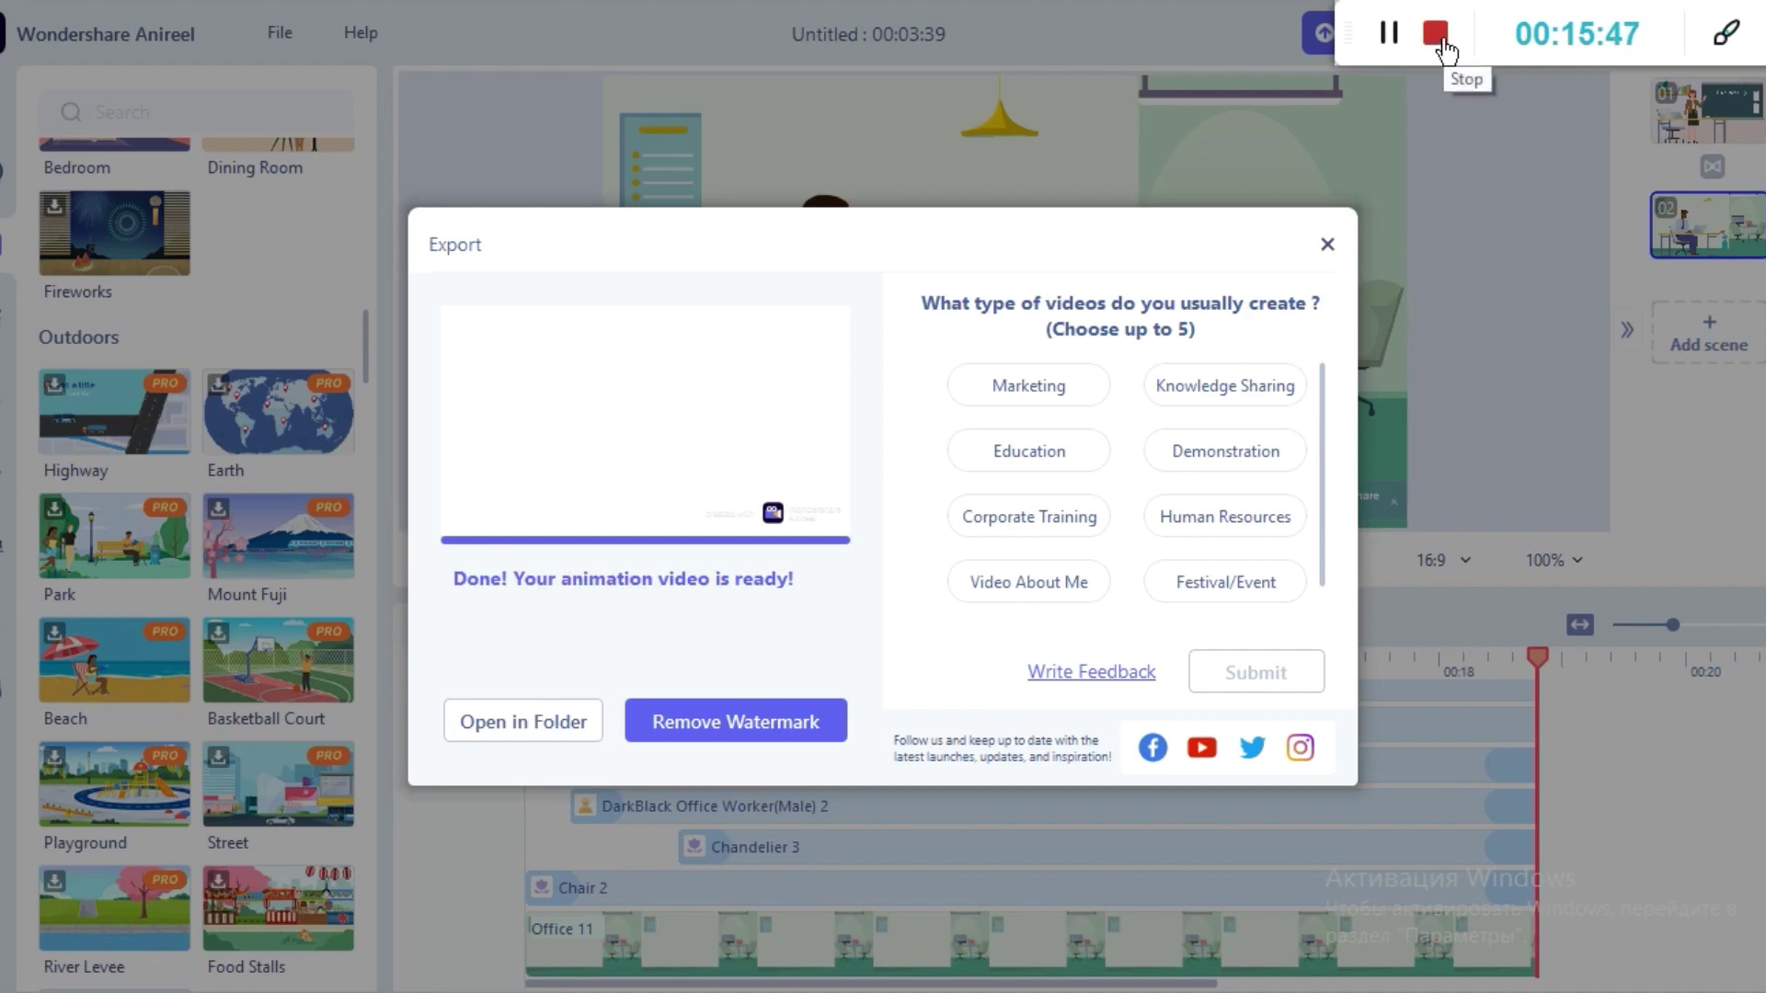
click(1436, 34)
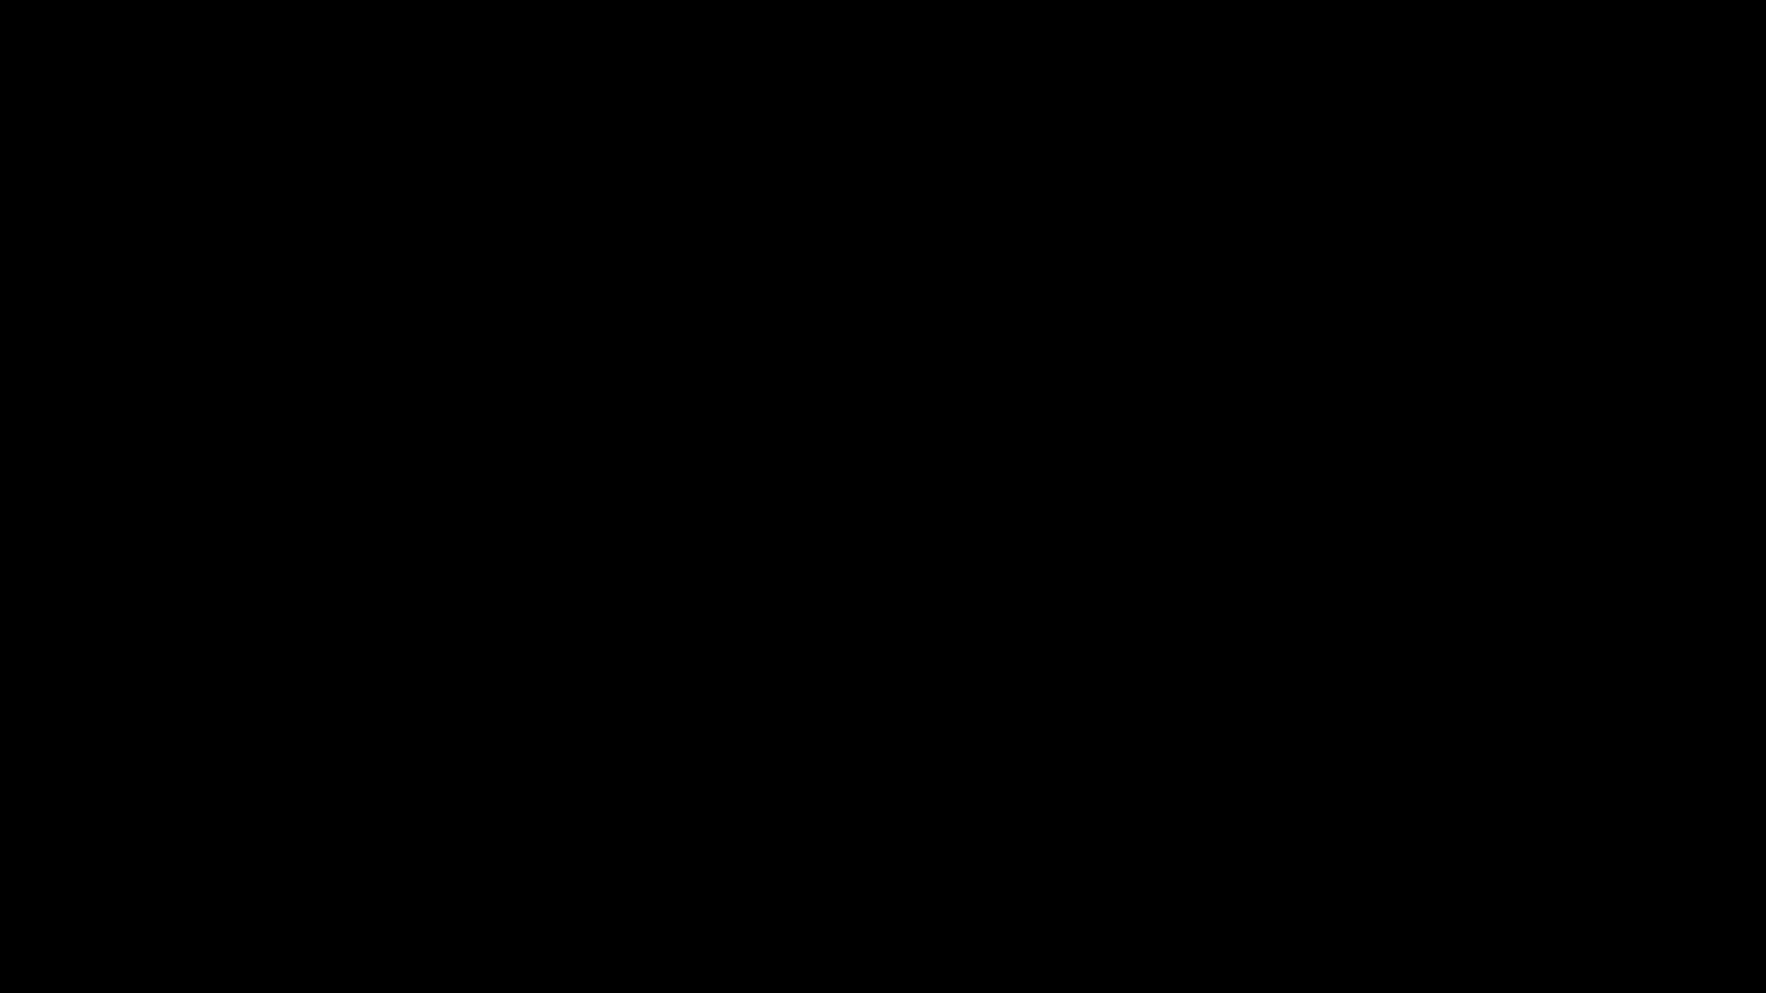